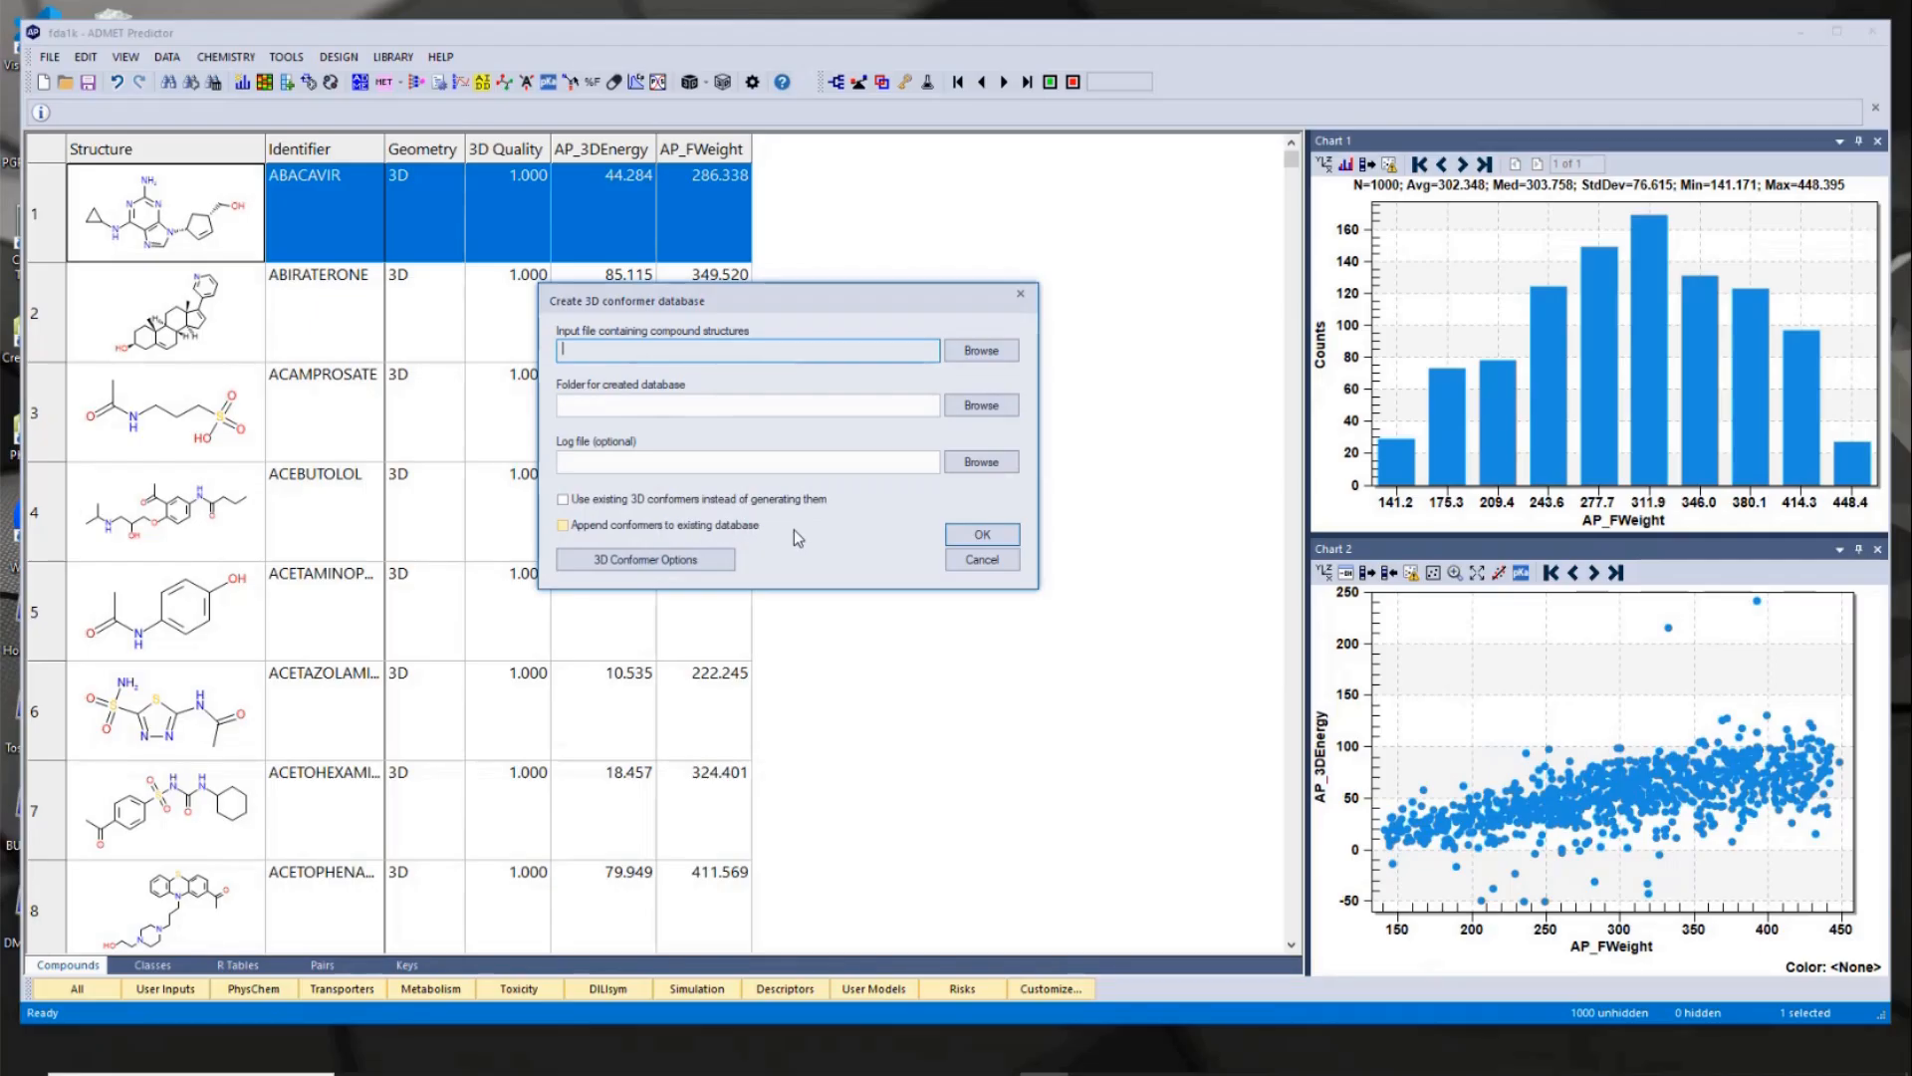
- Review the 3D conformer generation options for a new conformer database and close both dialogs without changes
click(711, 563)
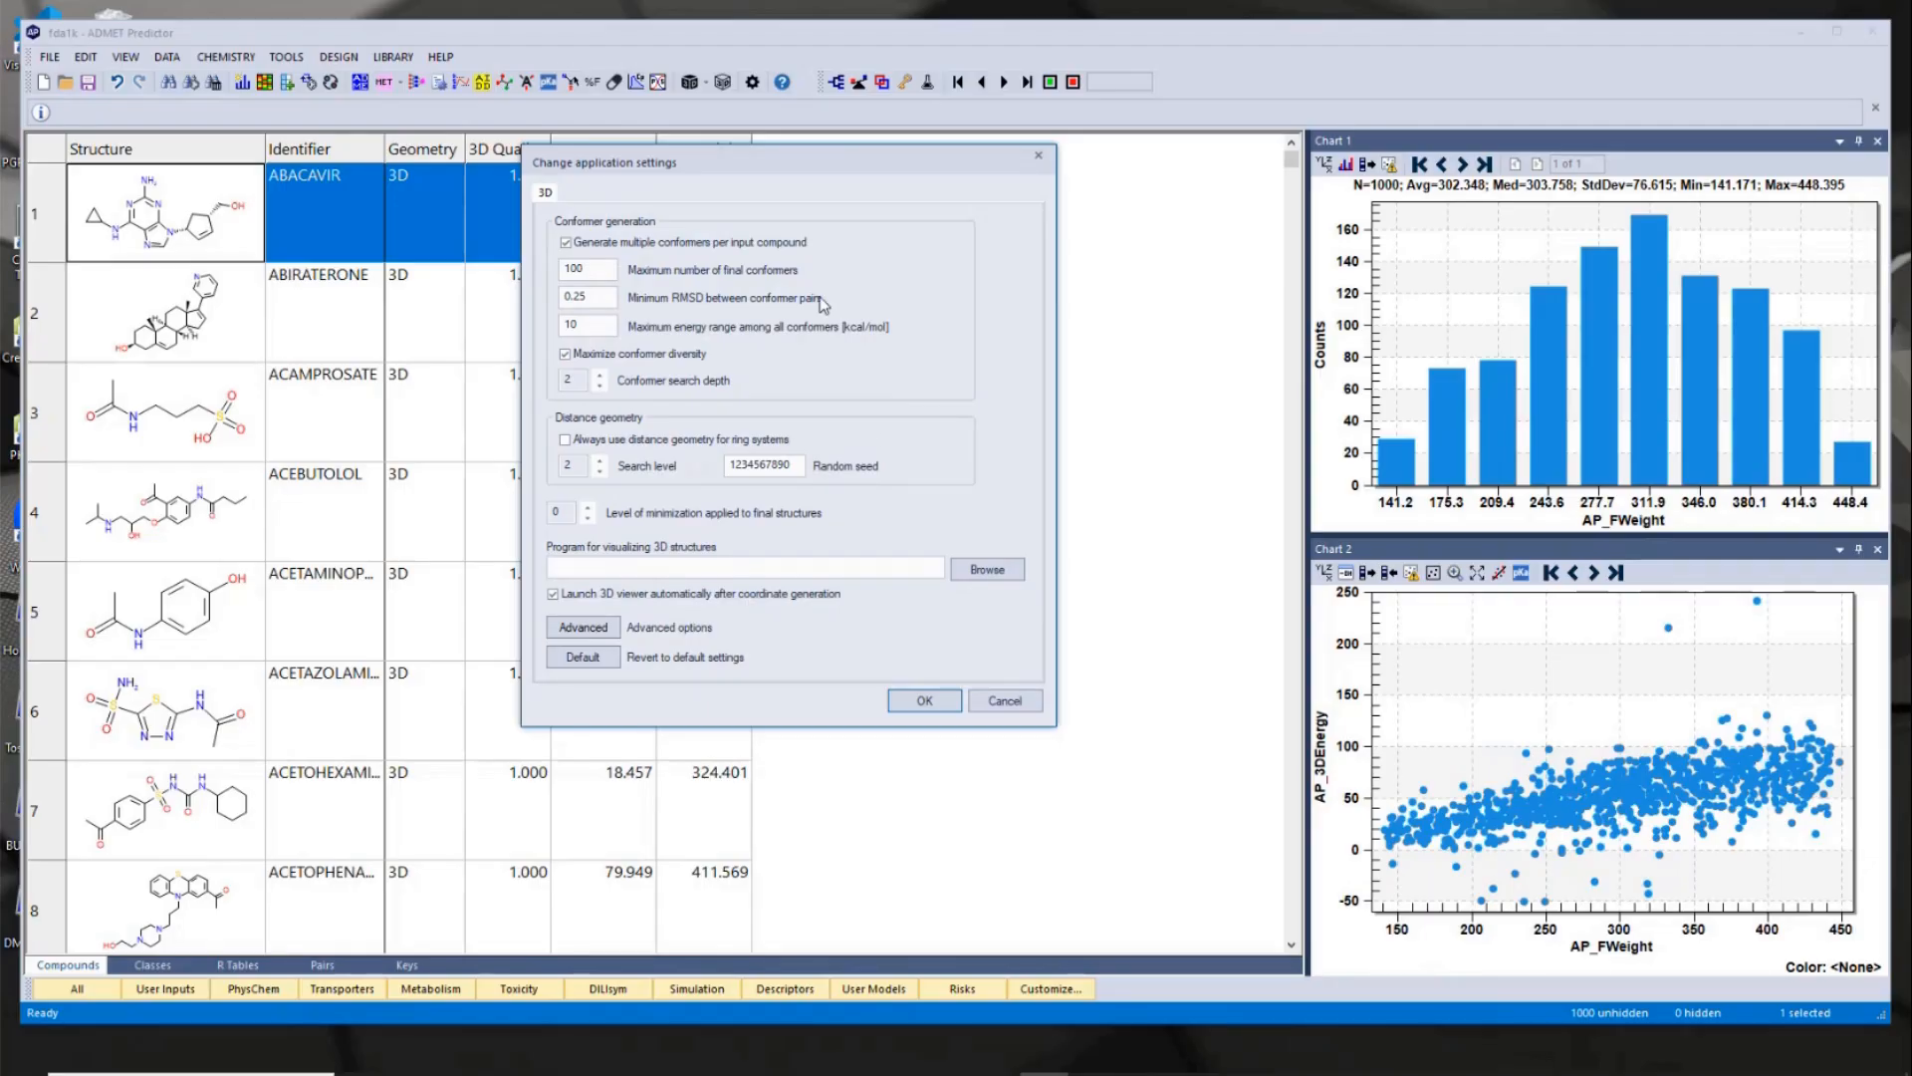
mouse_move(713, 251)
mouse_move(610, 294)
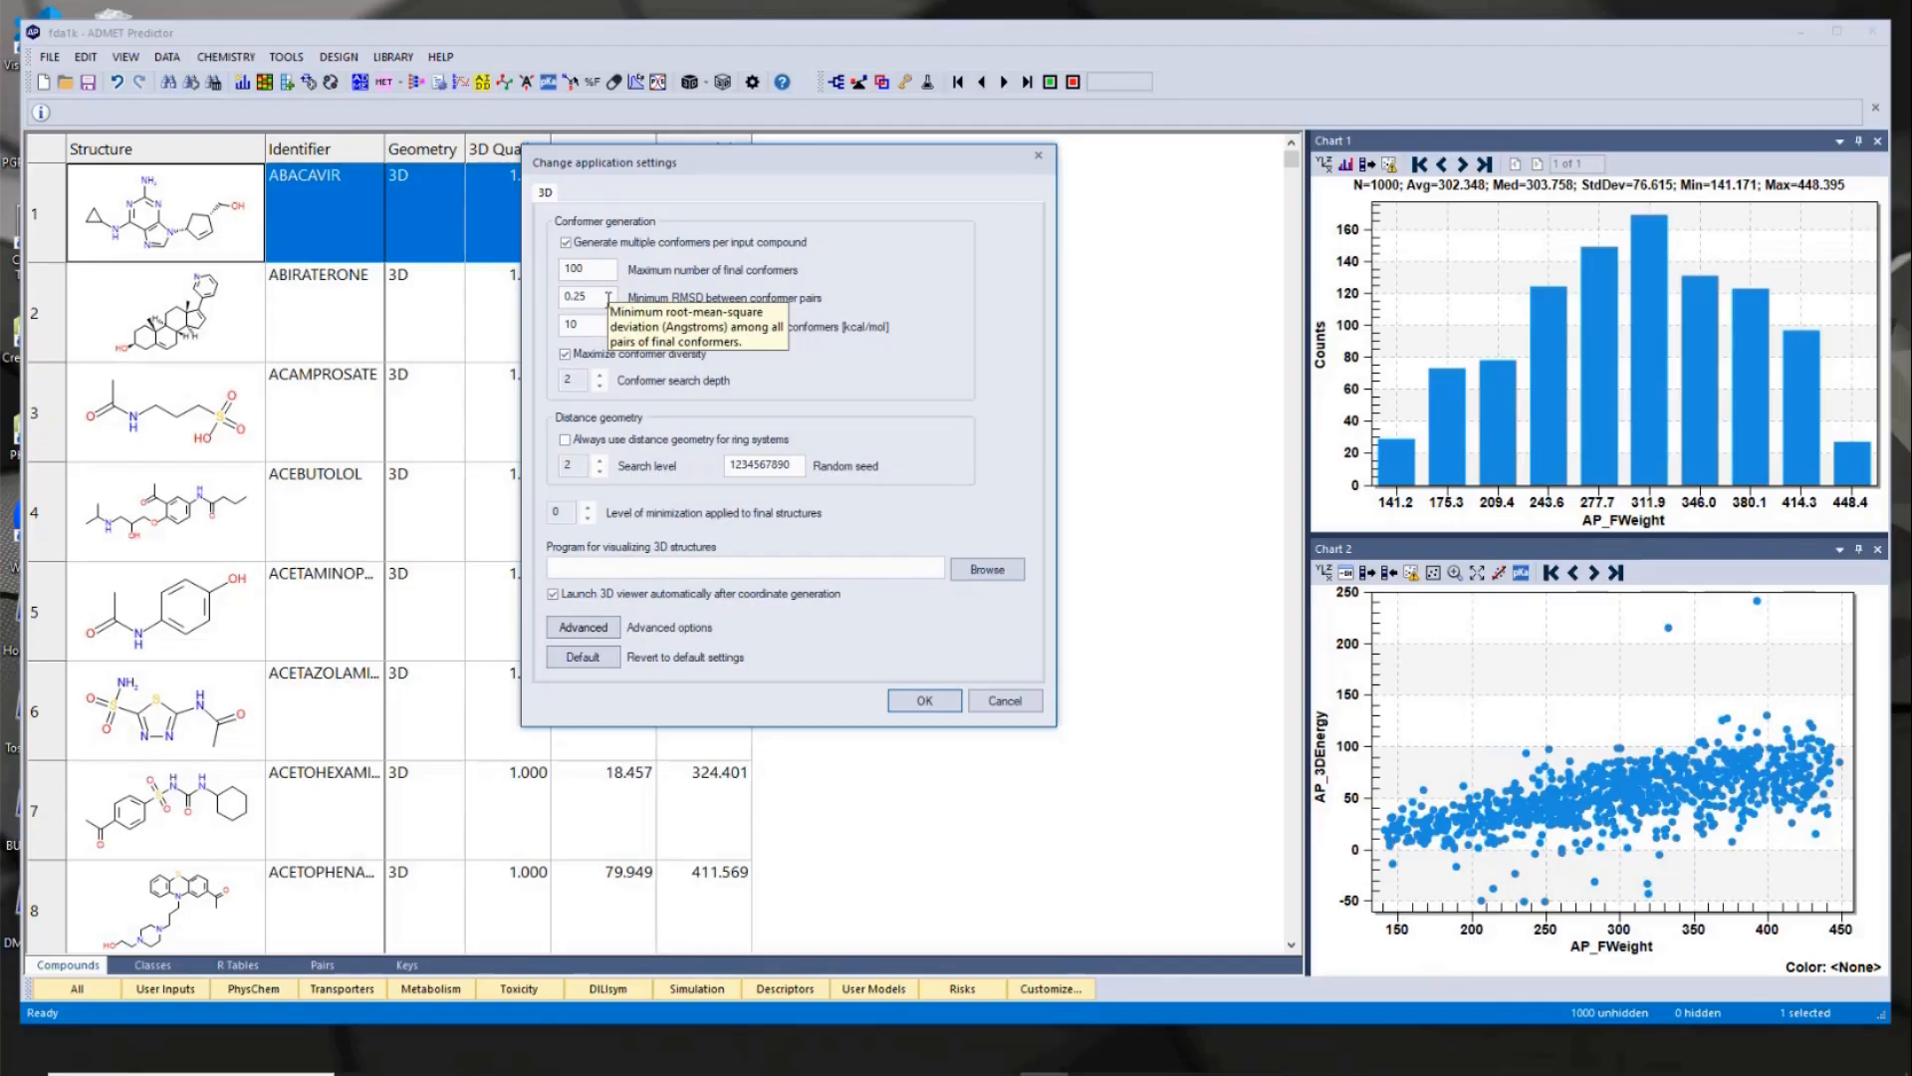
mouse_move(596, 333)
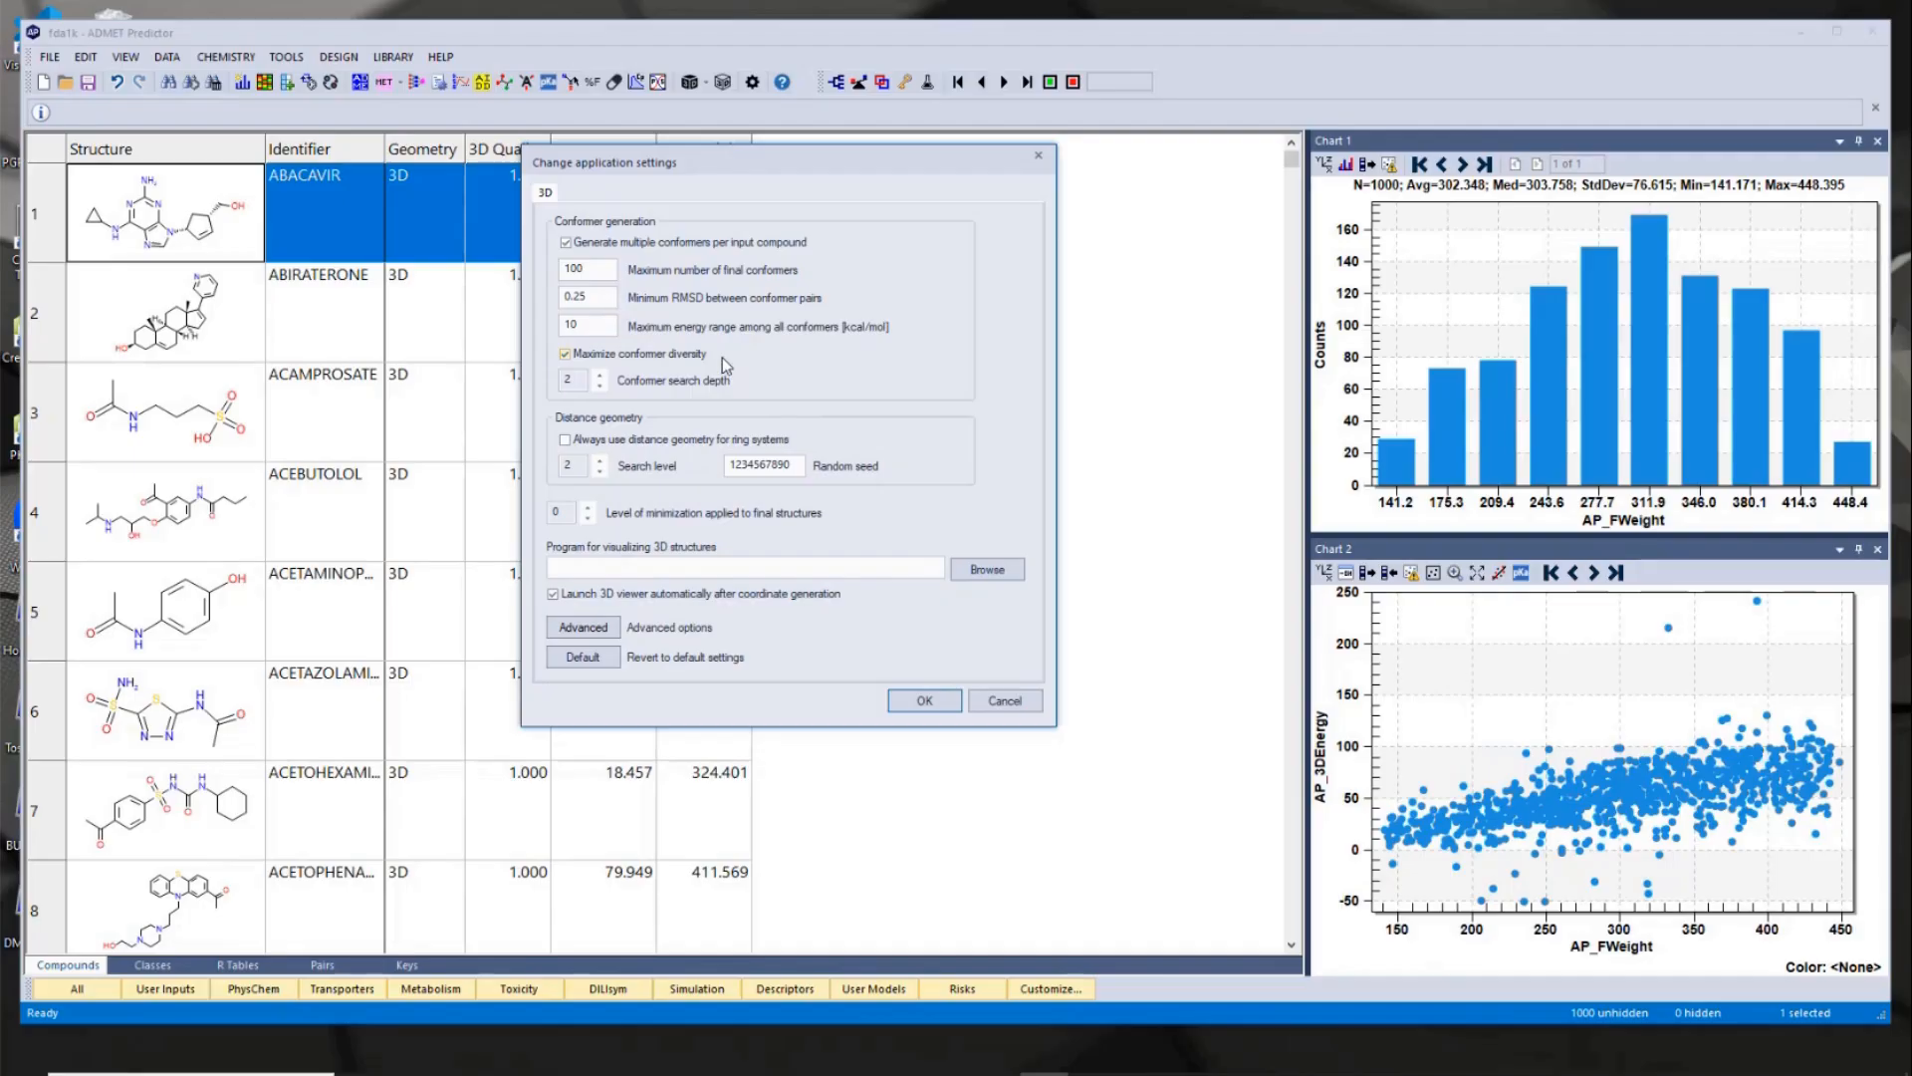
mouse_move(724, 362)
click(1011, 702)
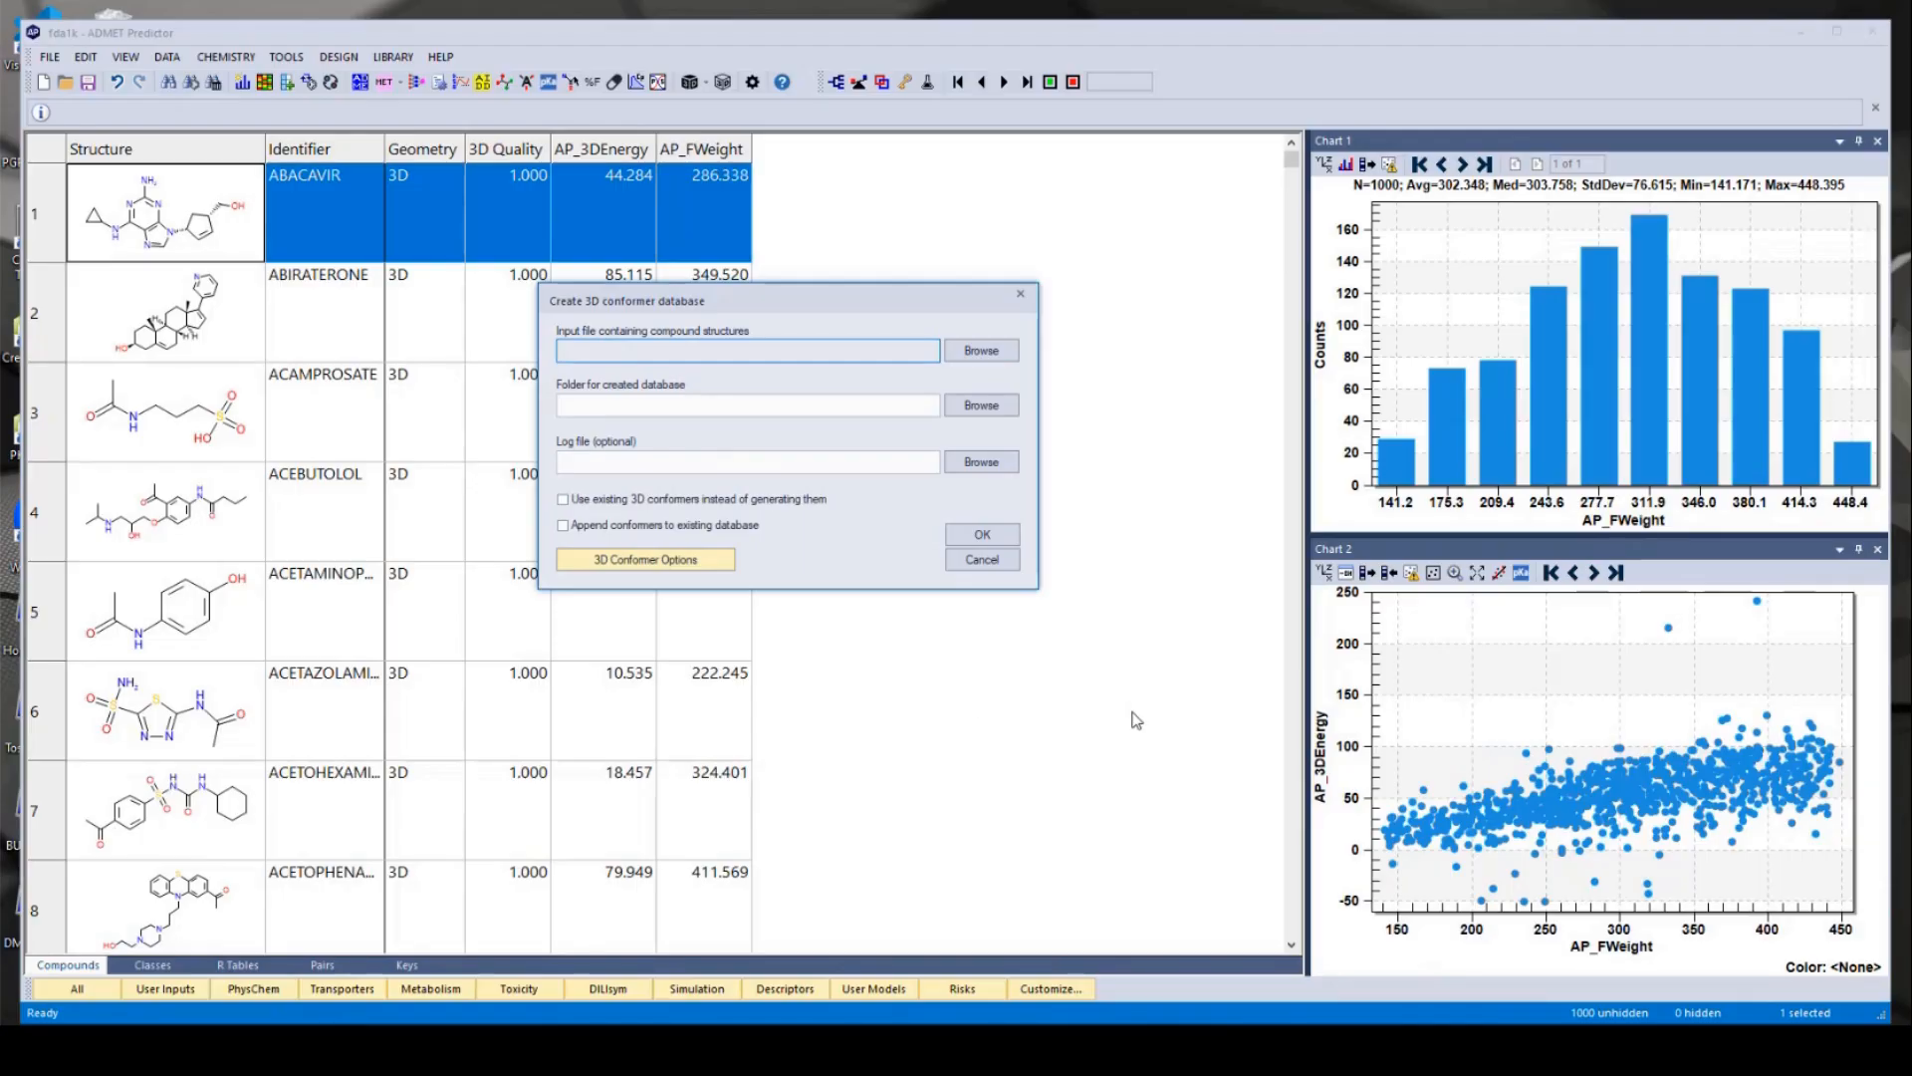
click(1008, 561)
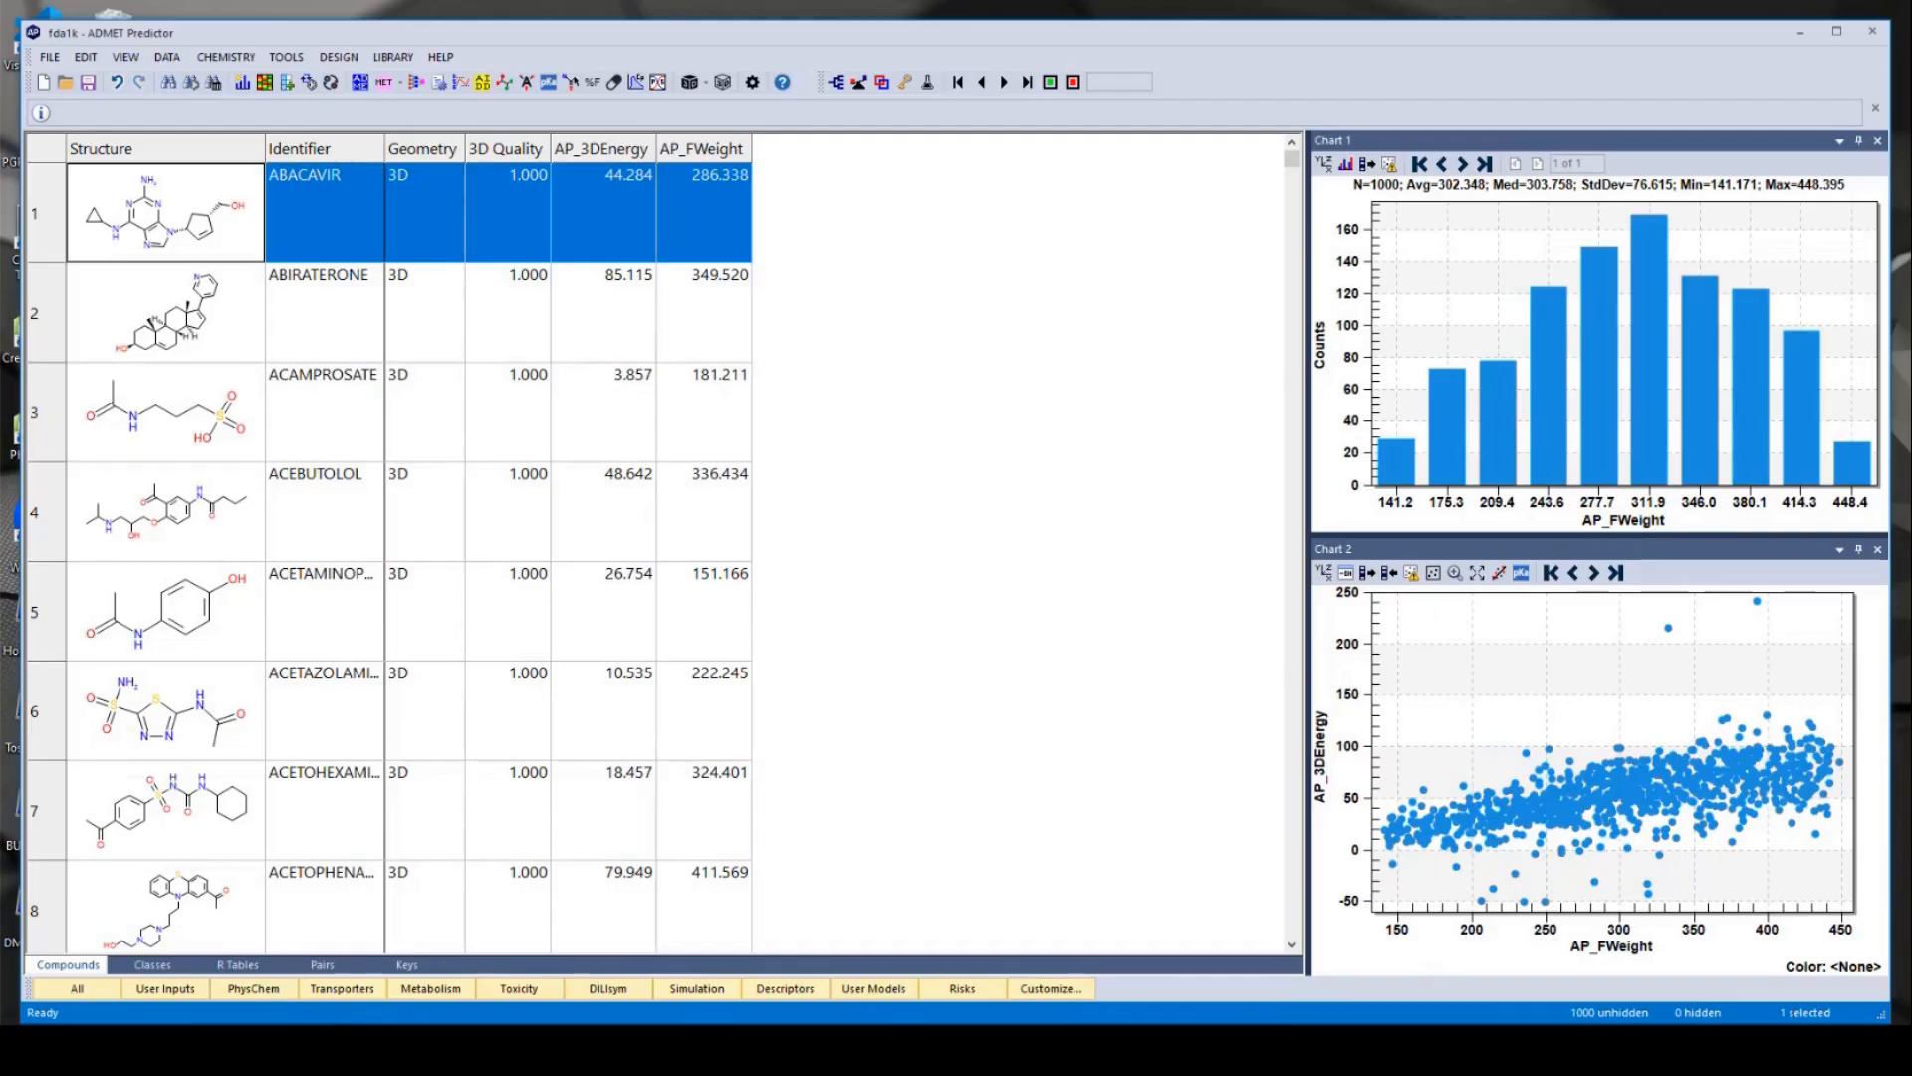
- Switch to File Explorer and inspect the database files in the chembl folder
click(453, 1051)
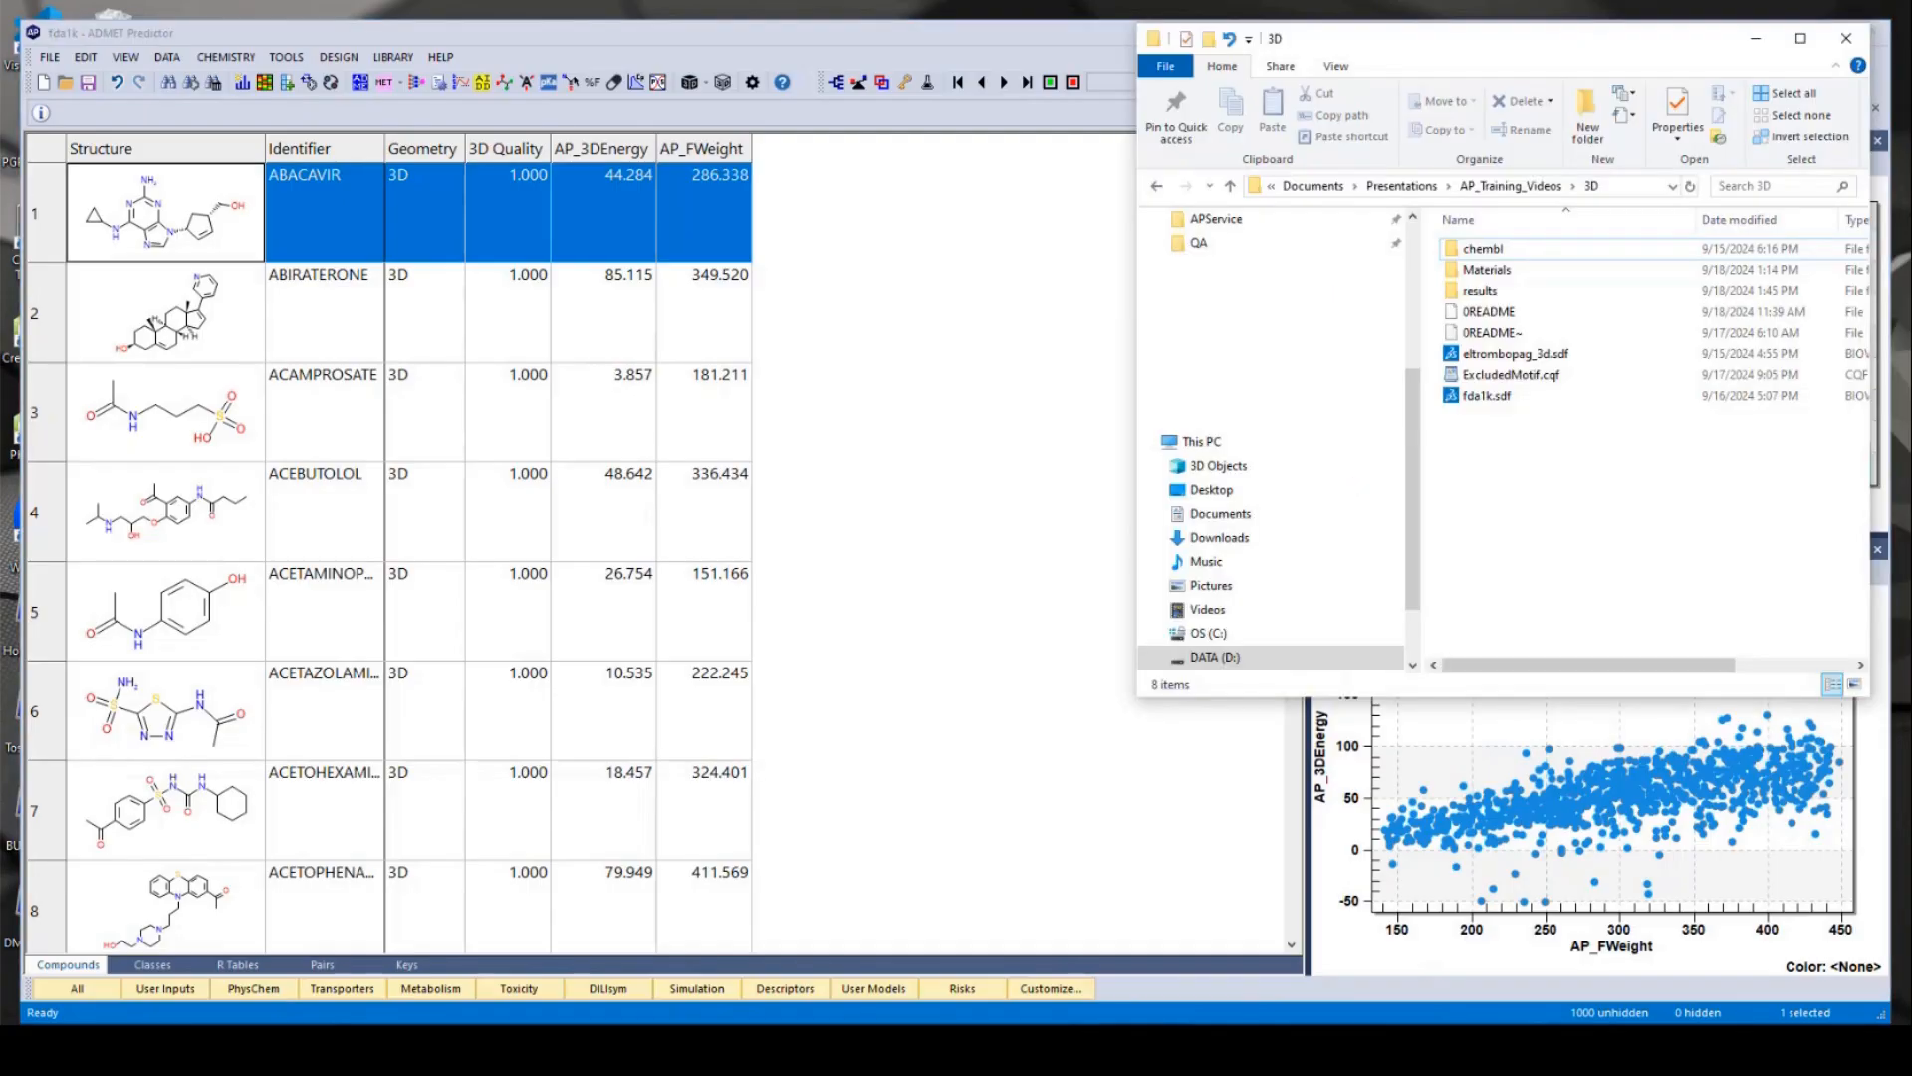
double_click(1521, 255)
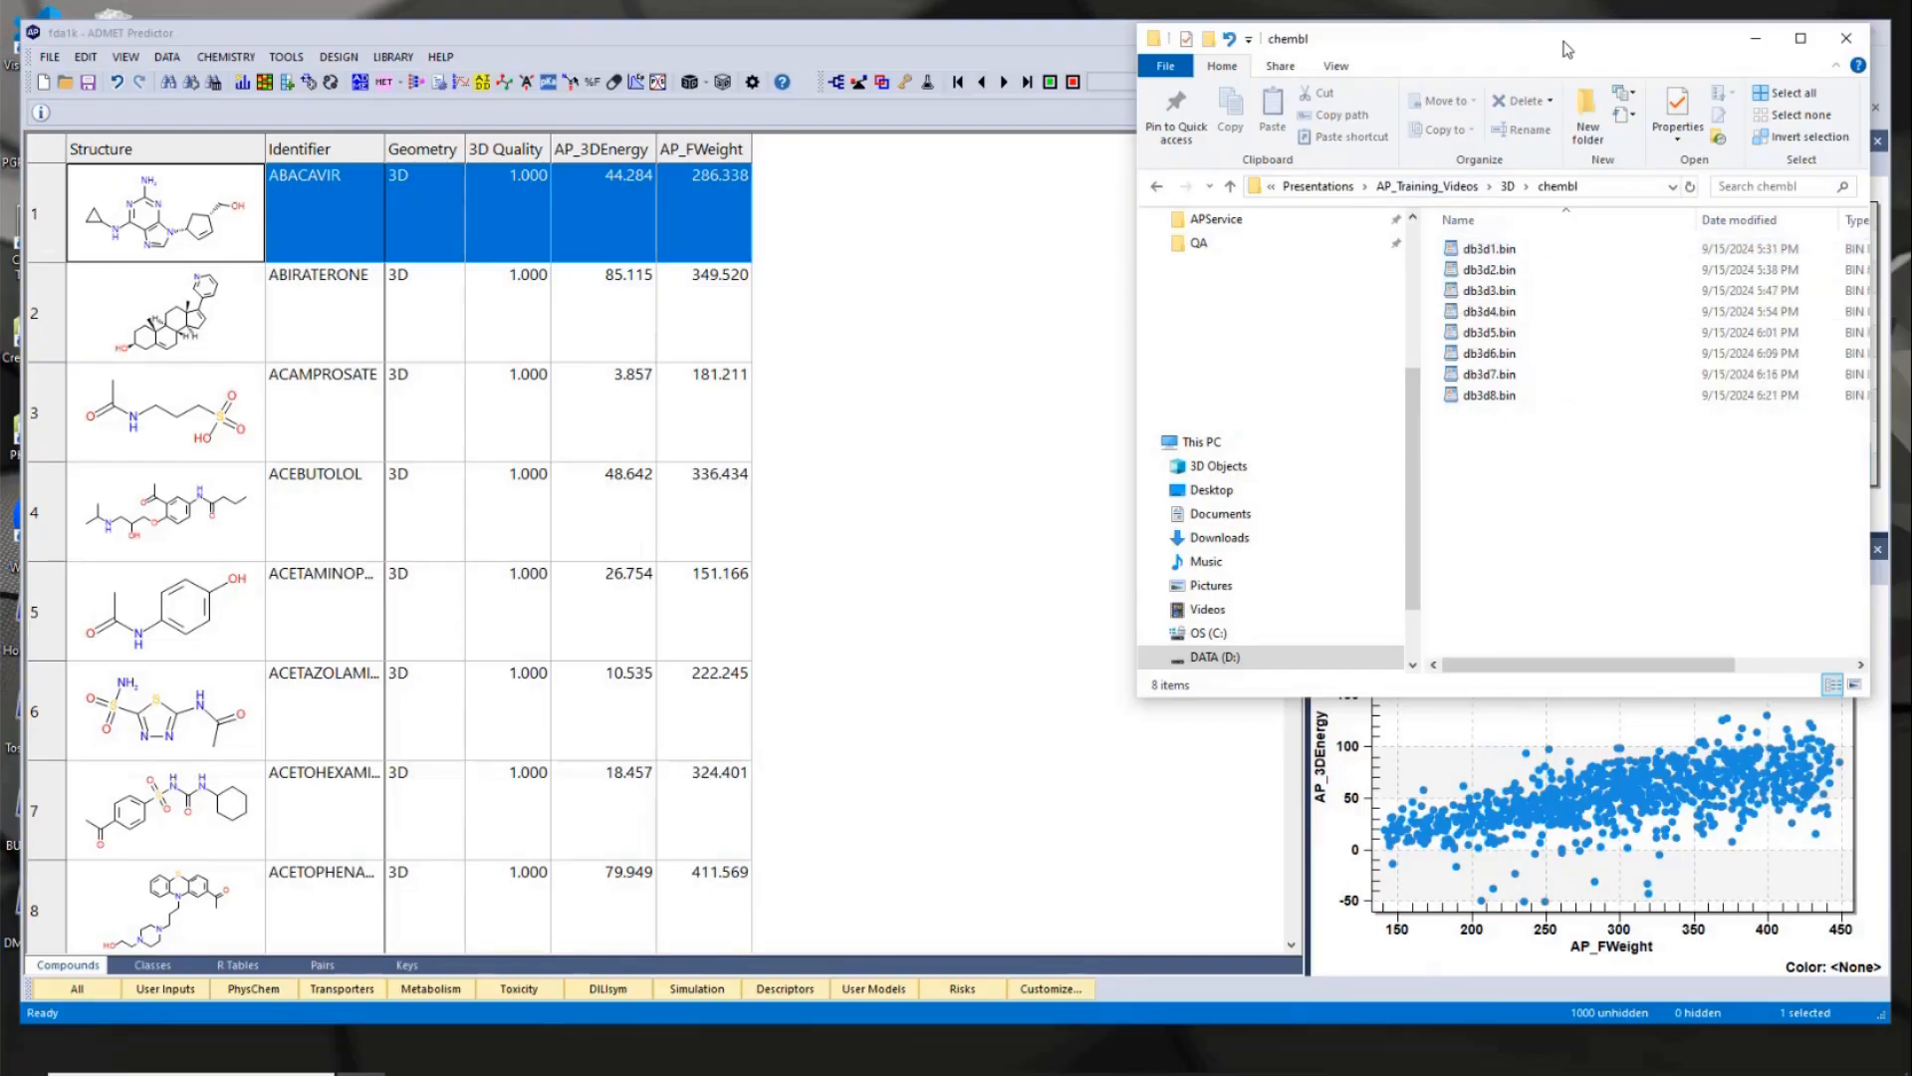
drag(1566, 45, 1161, 86)
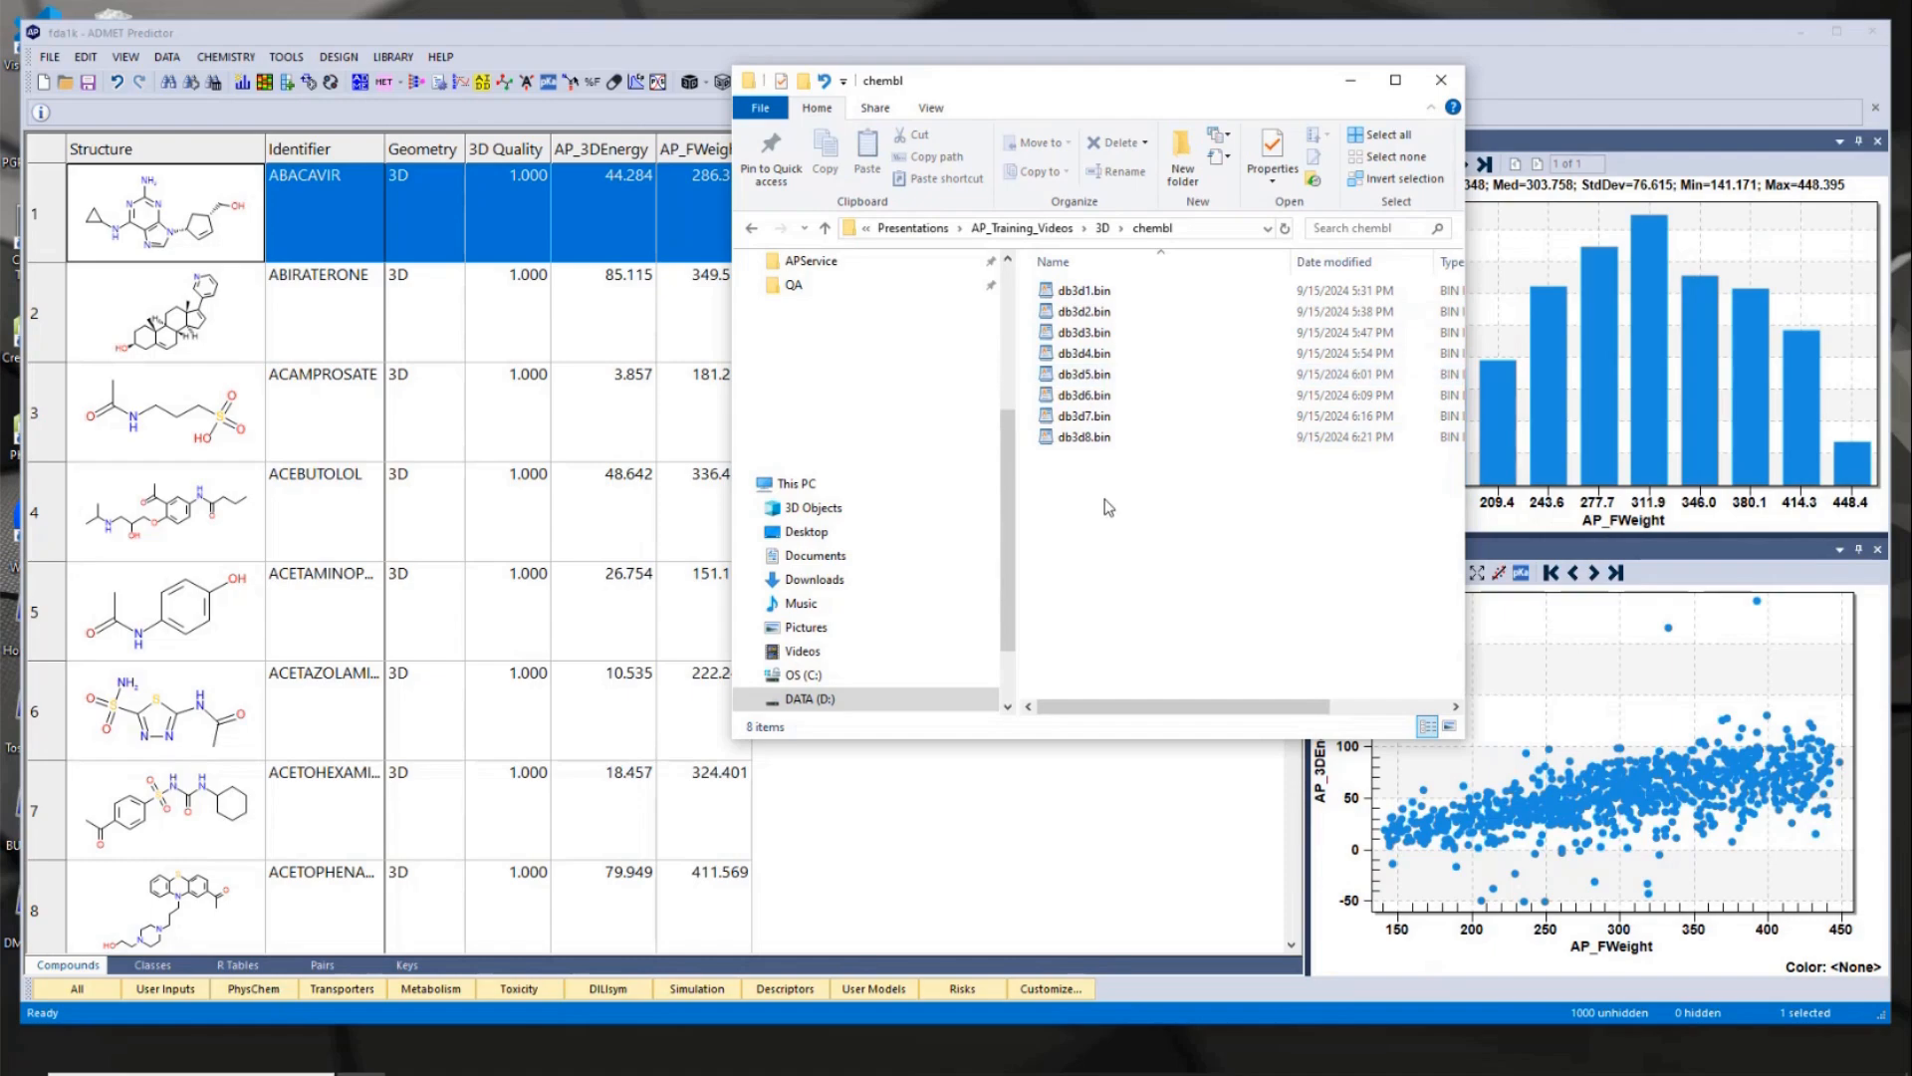
drag(1464, 491, 1651, 491)
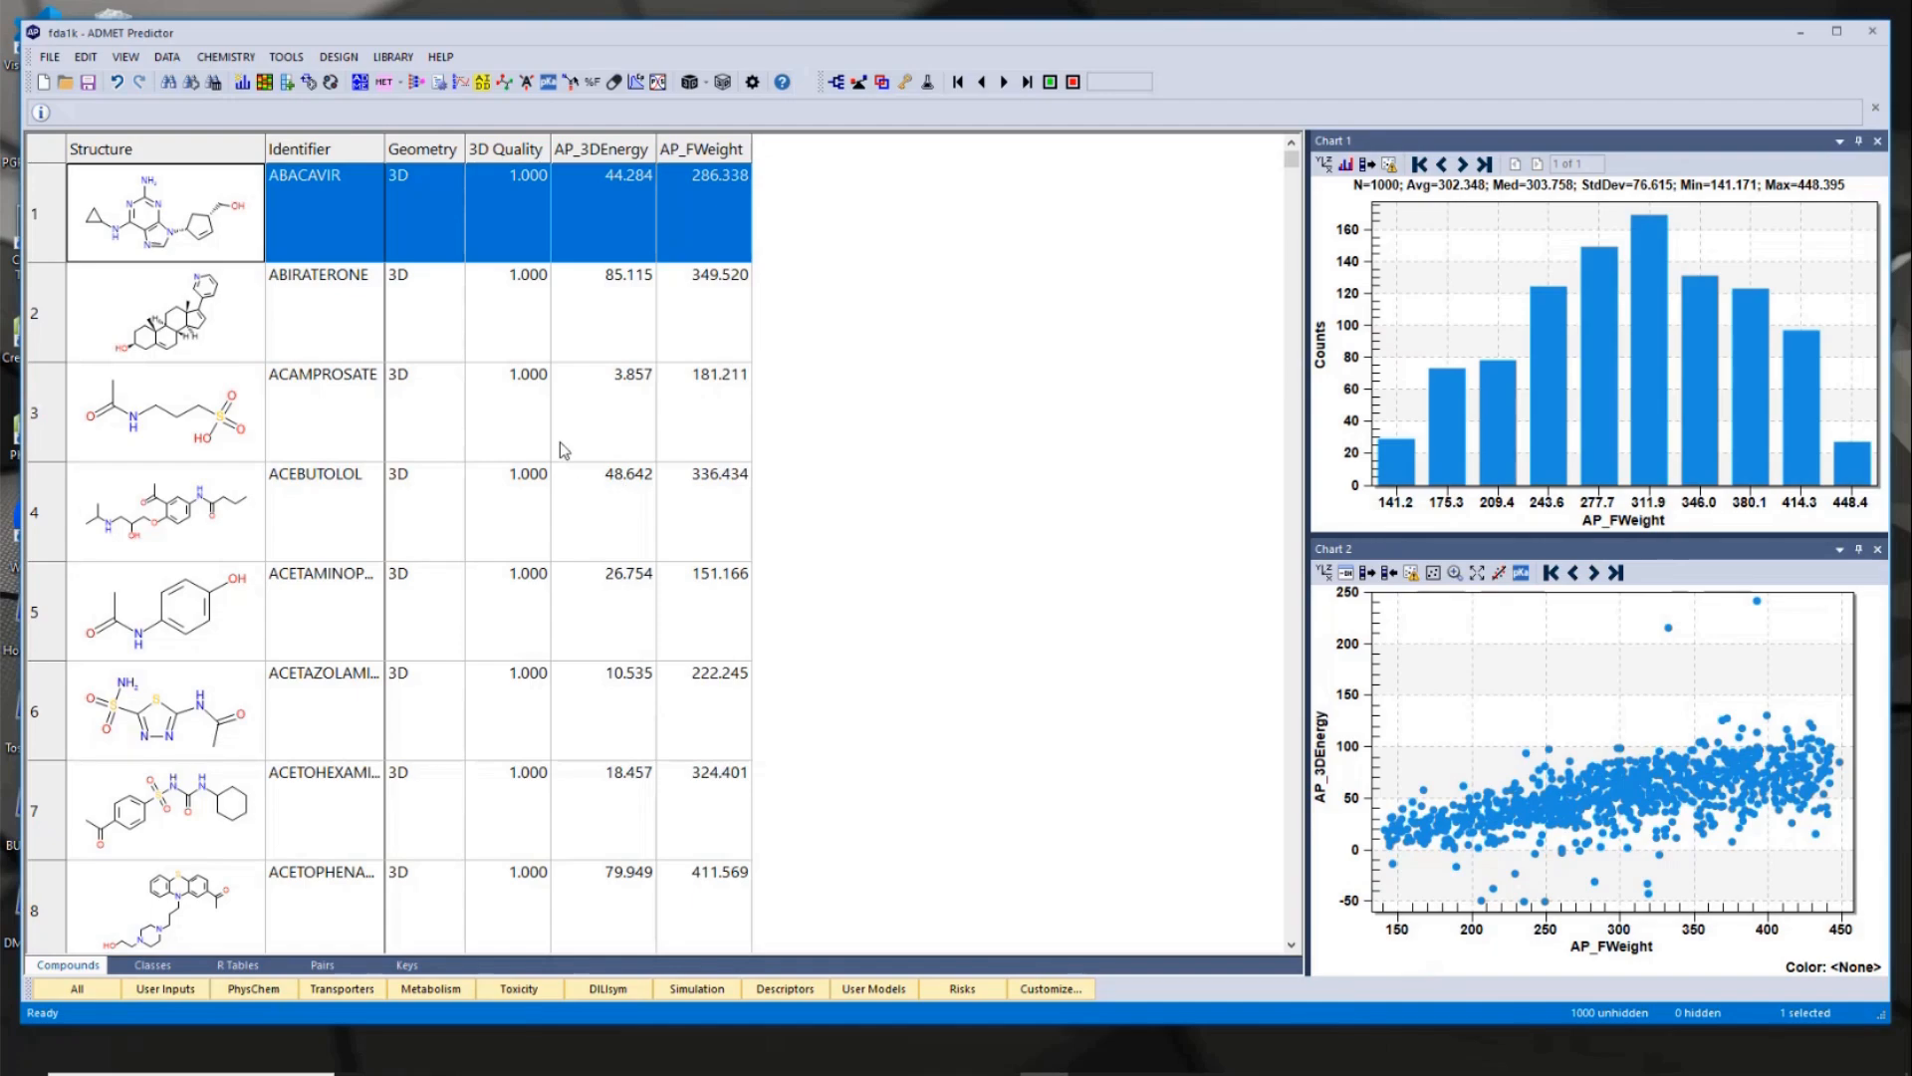
- Open eltrombopag_3d.sdf without saving the changes to fda1k, and view the compound's enlarged structure and attributes
click(64, 84)
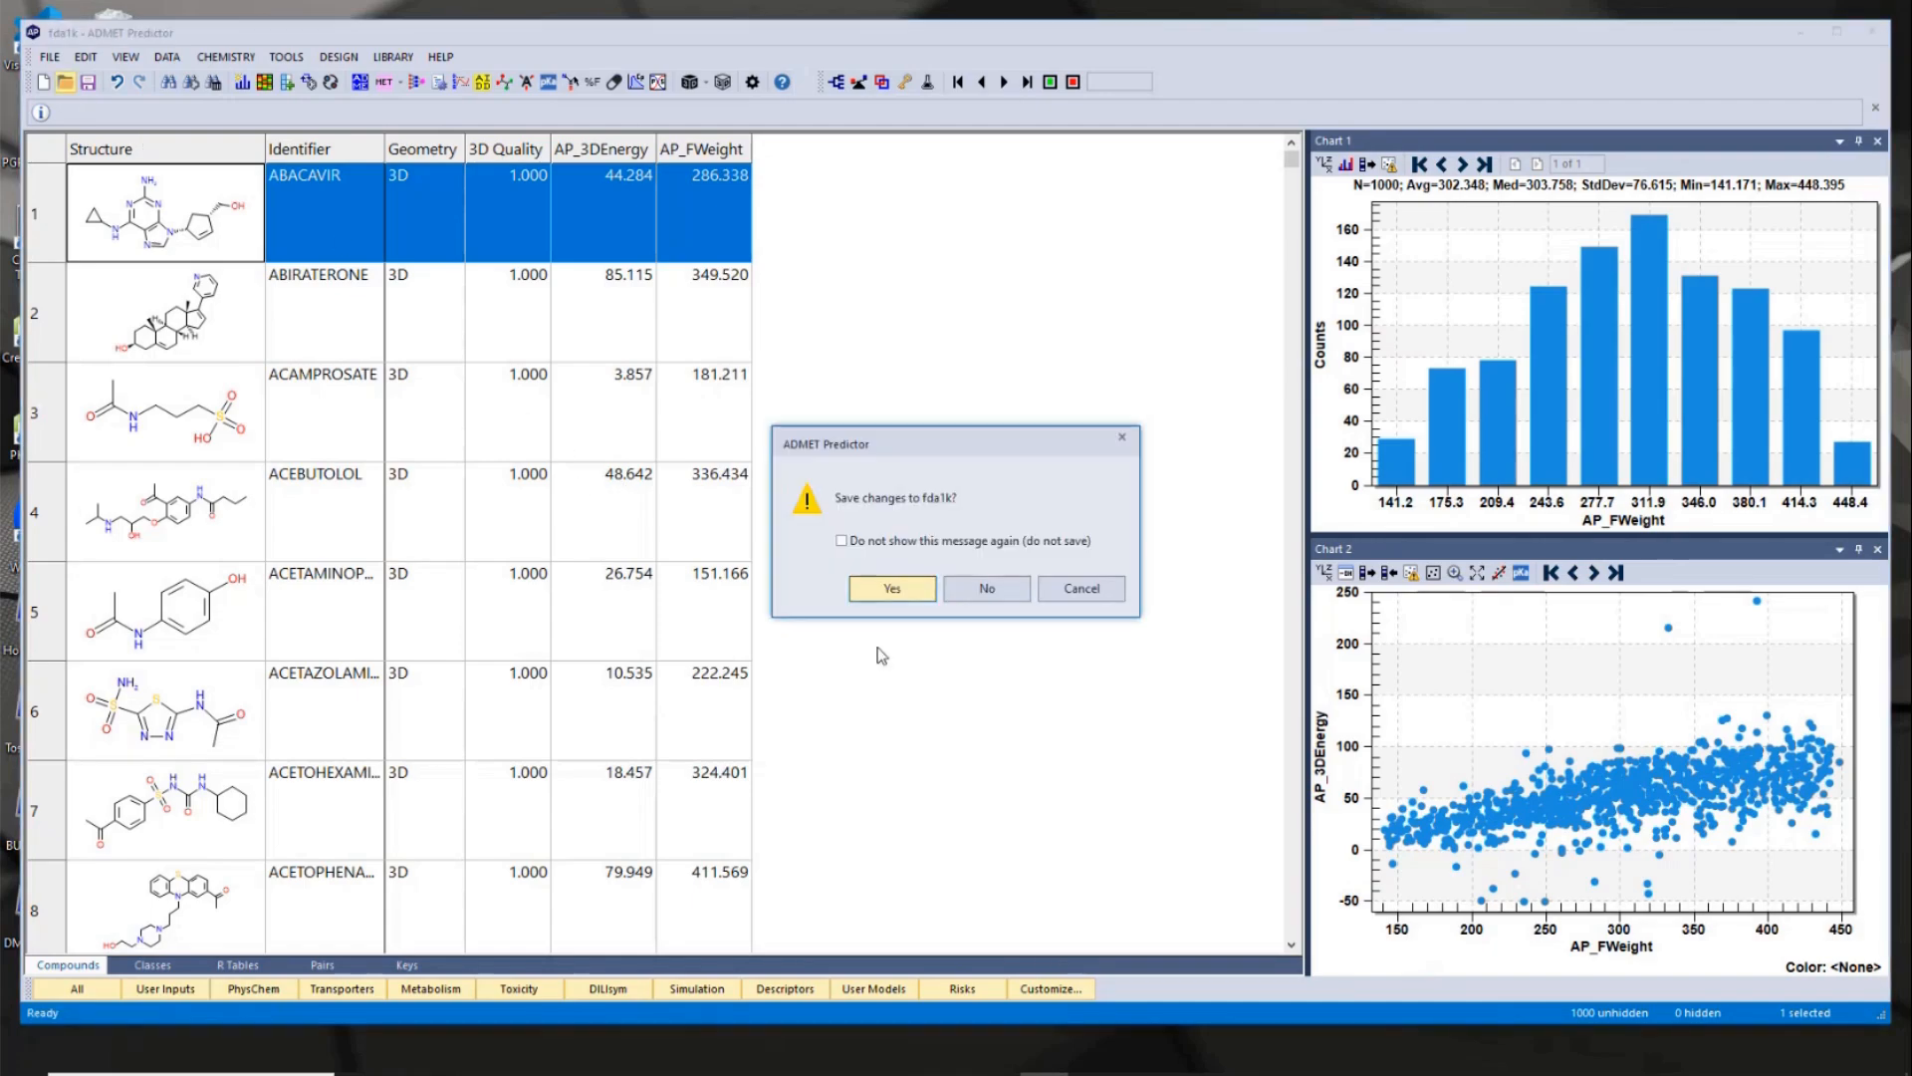
click(984, 590)
click(836, 298)
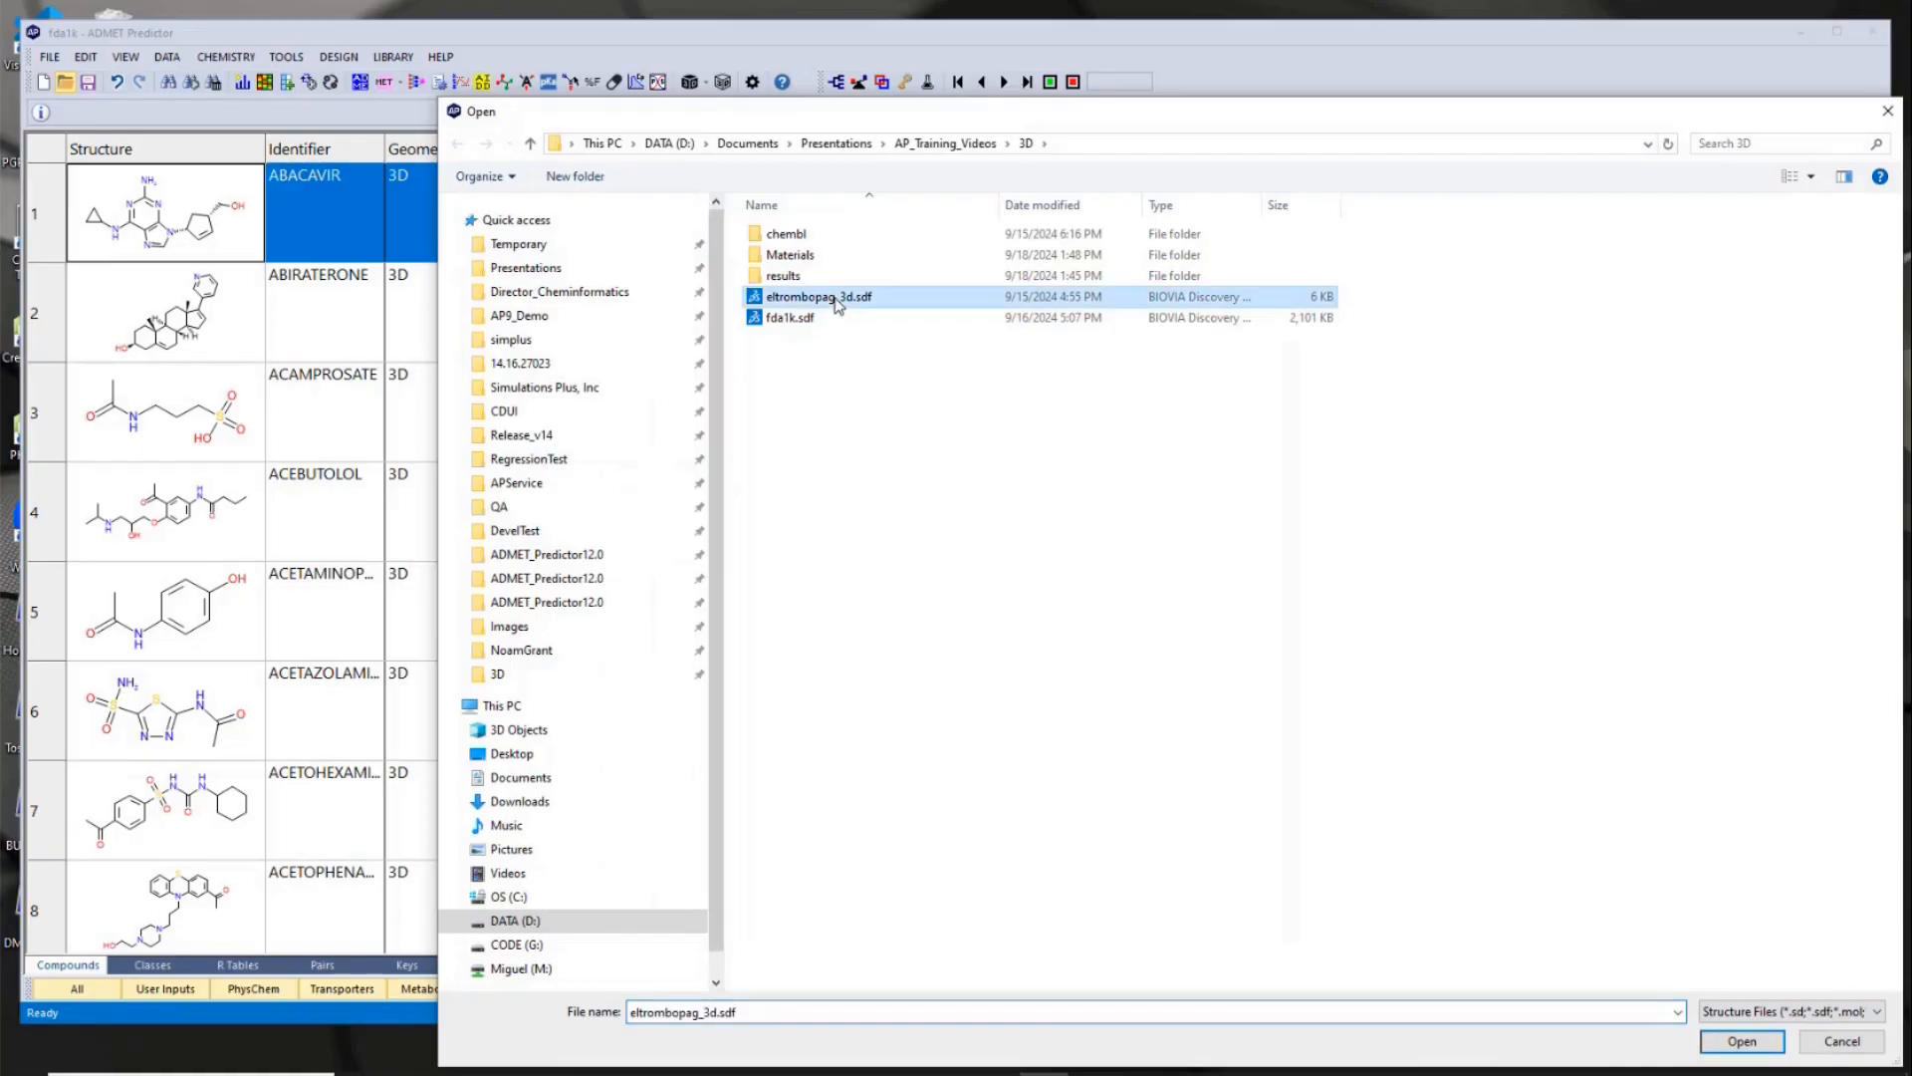
double_click(836, 299)
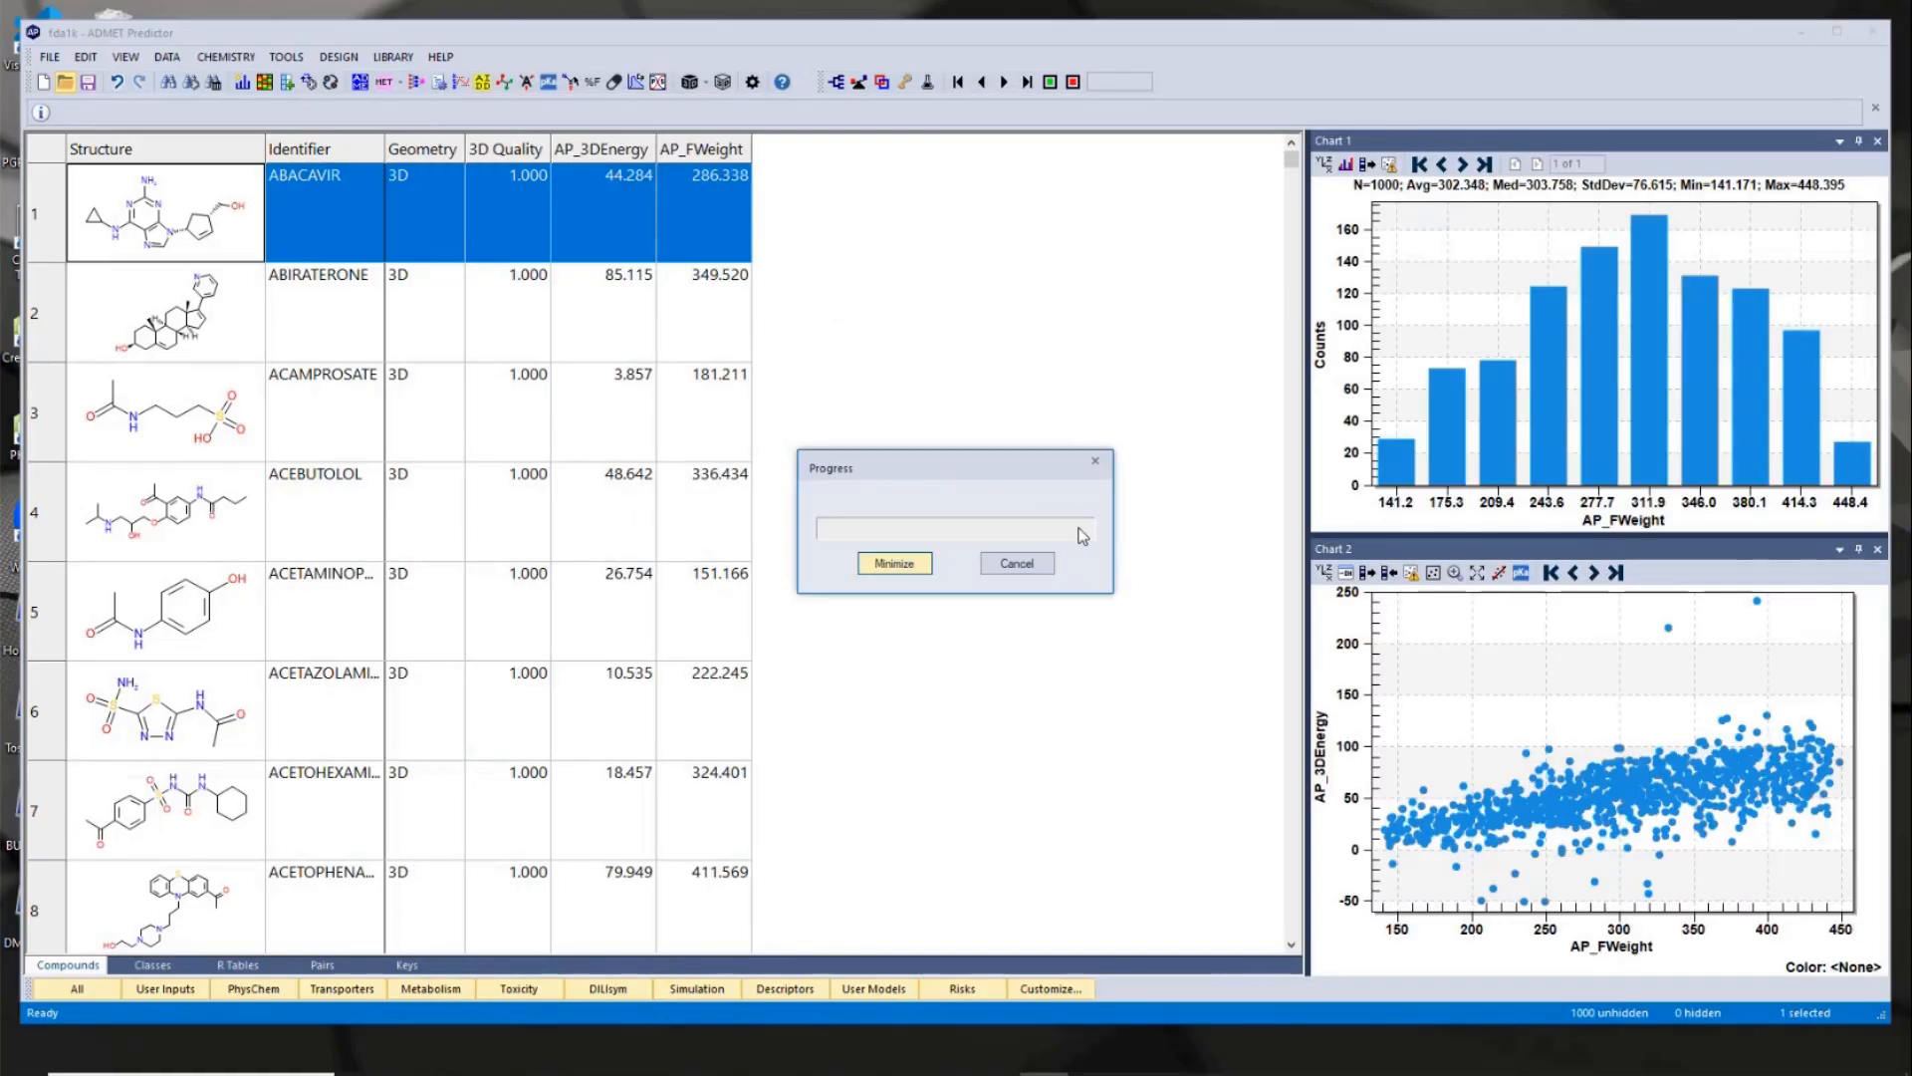
double_click(177, 206)
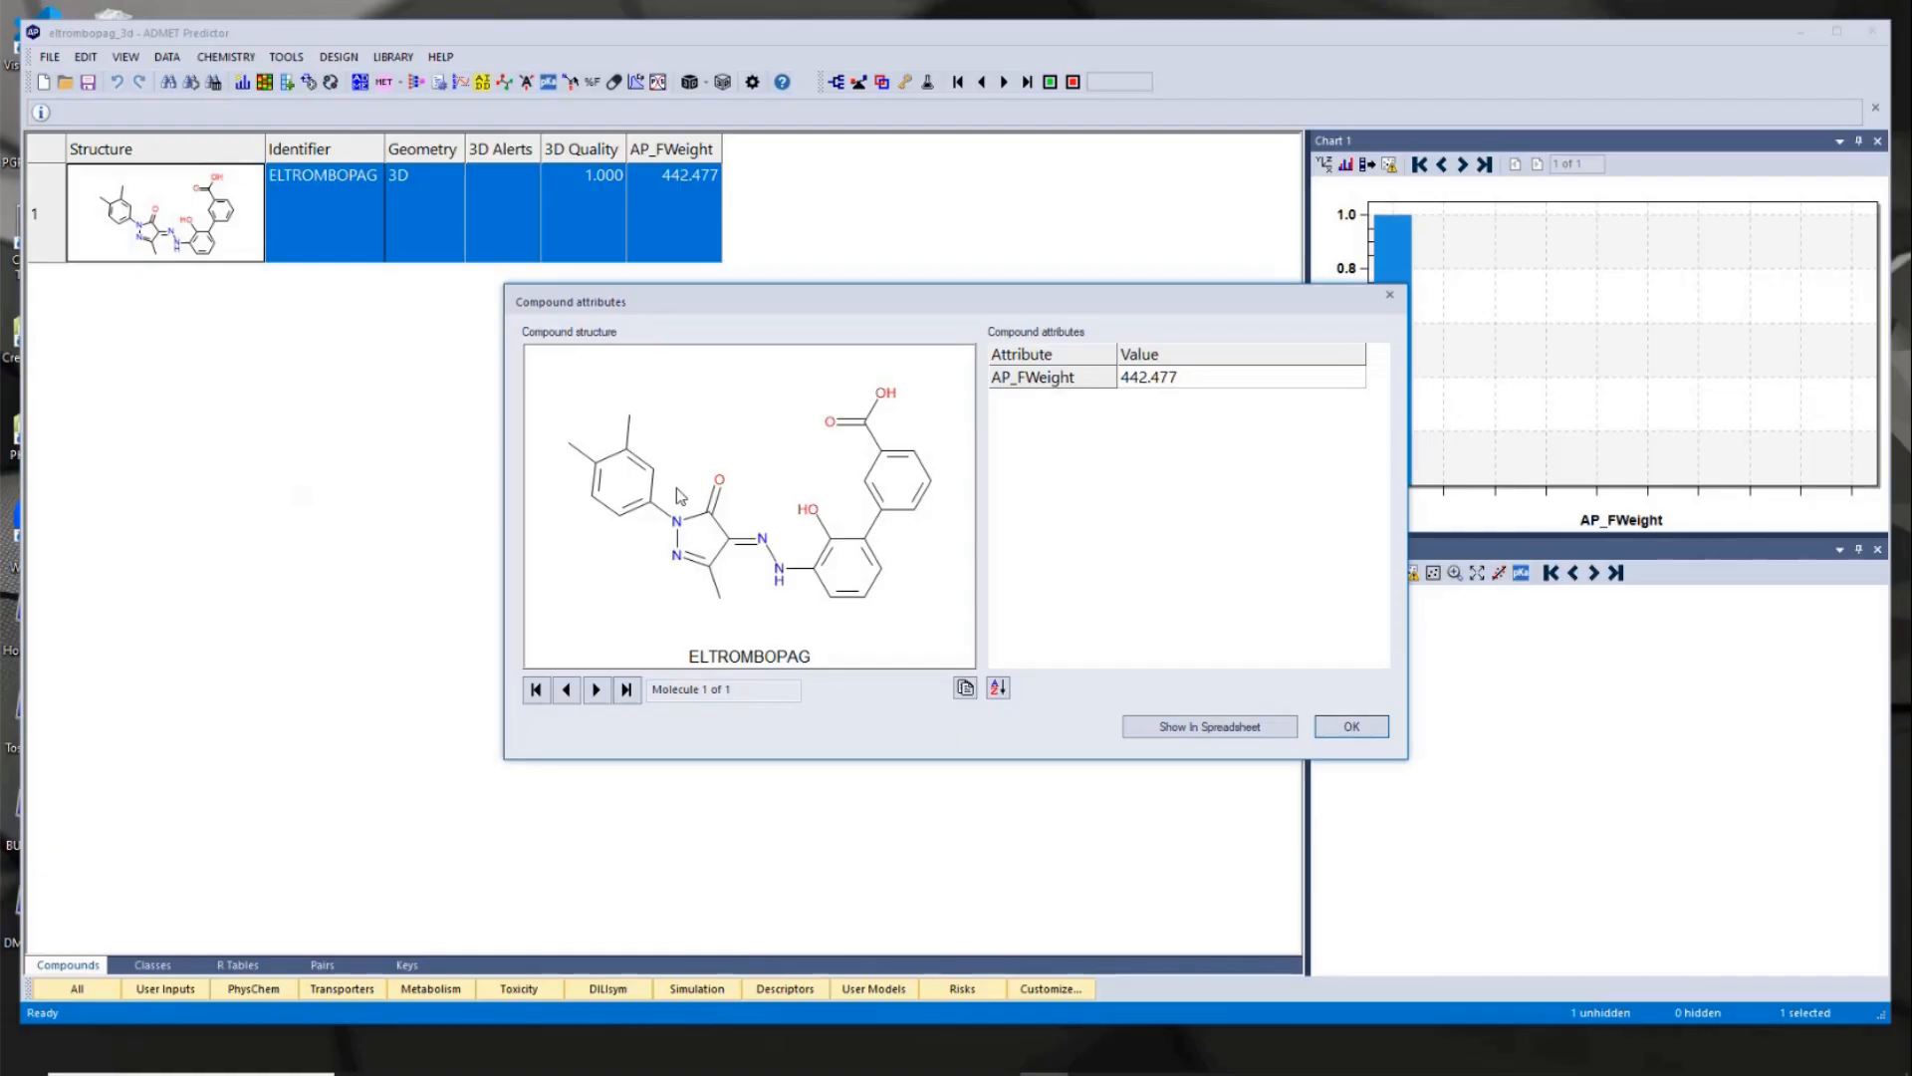
click(1350, 724)
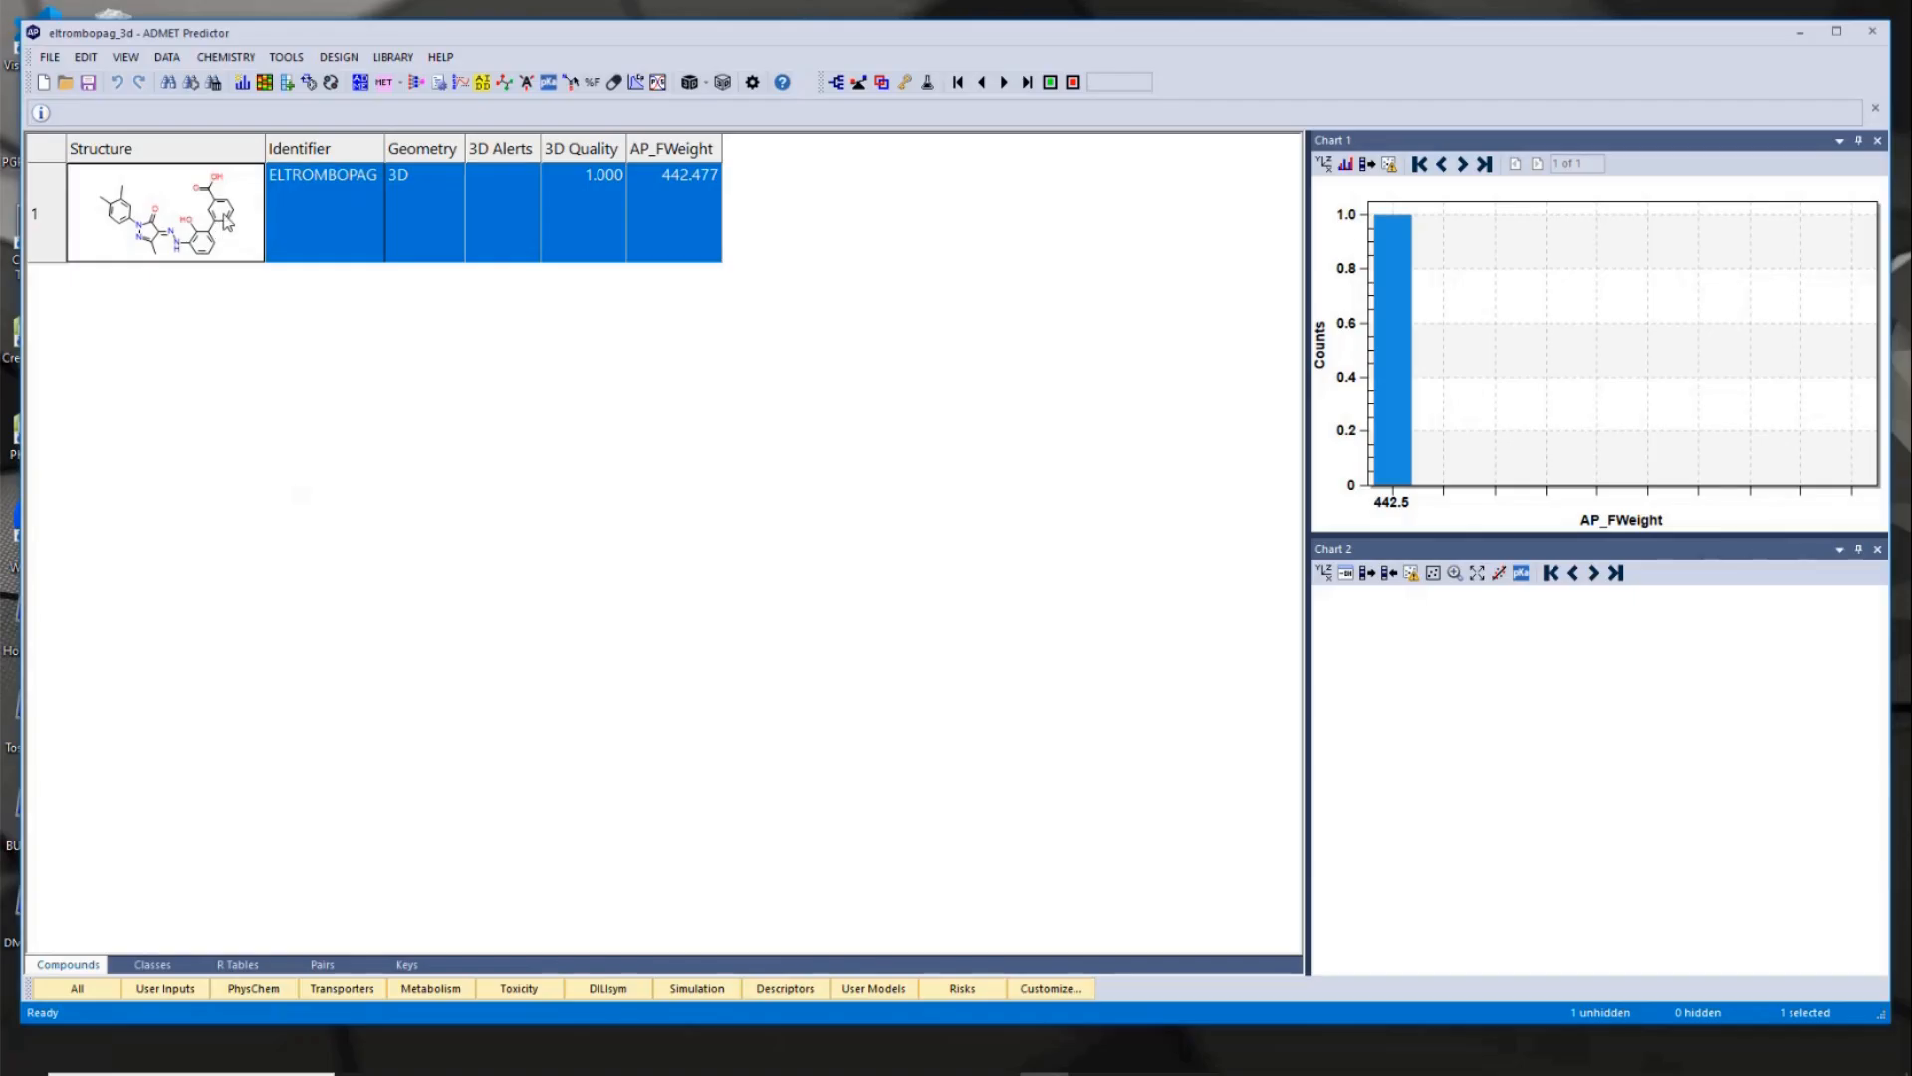
- Set up a 3D similarity search for eltrombopag with the chembl folder as the 3D database and the results folder as output
click(392, 57)
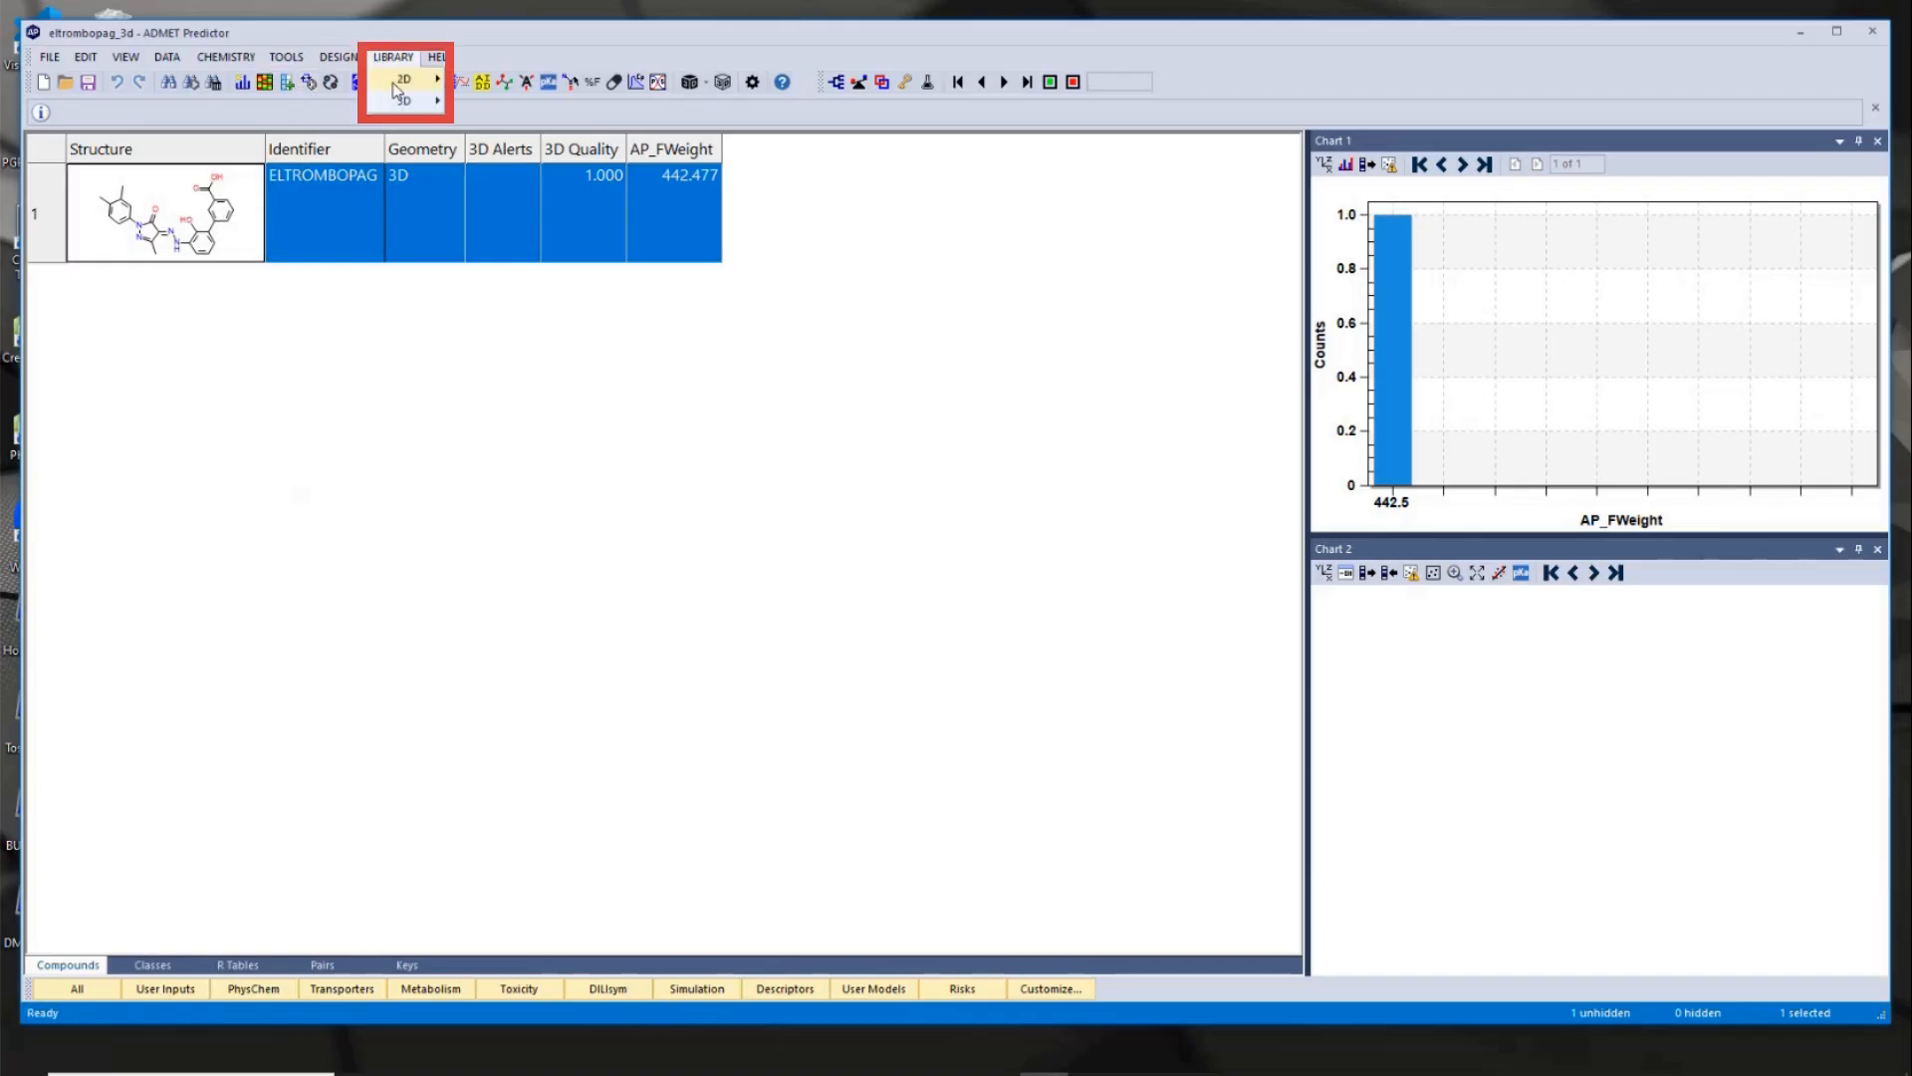
mouse_move(403, 101)
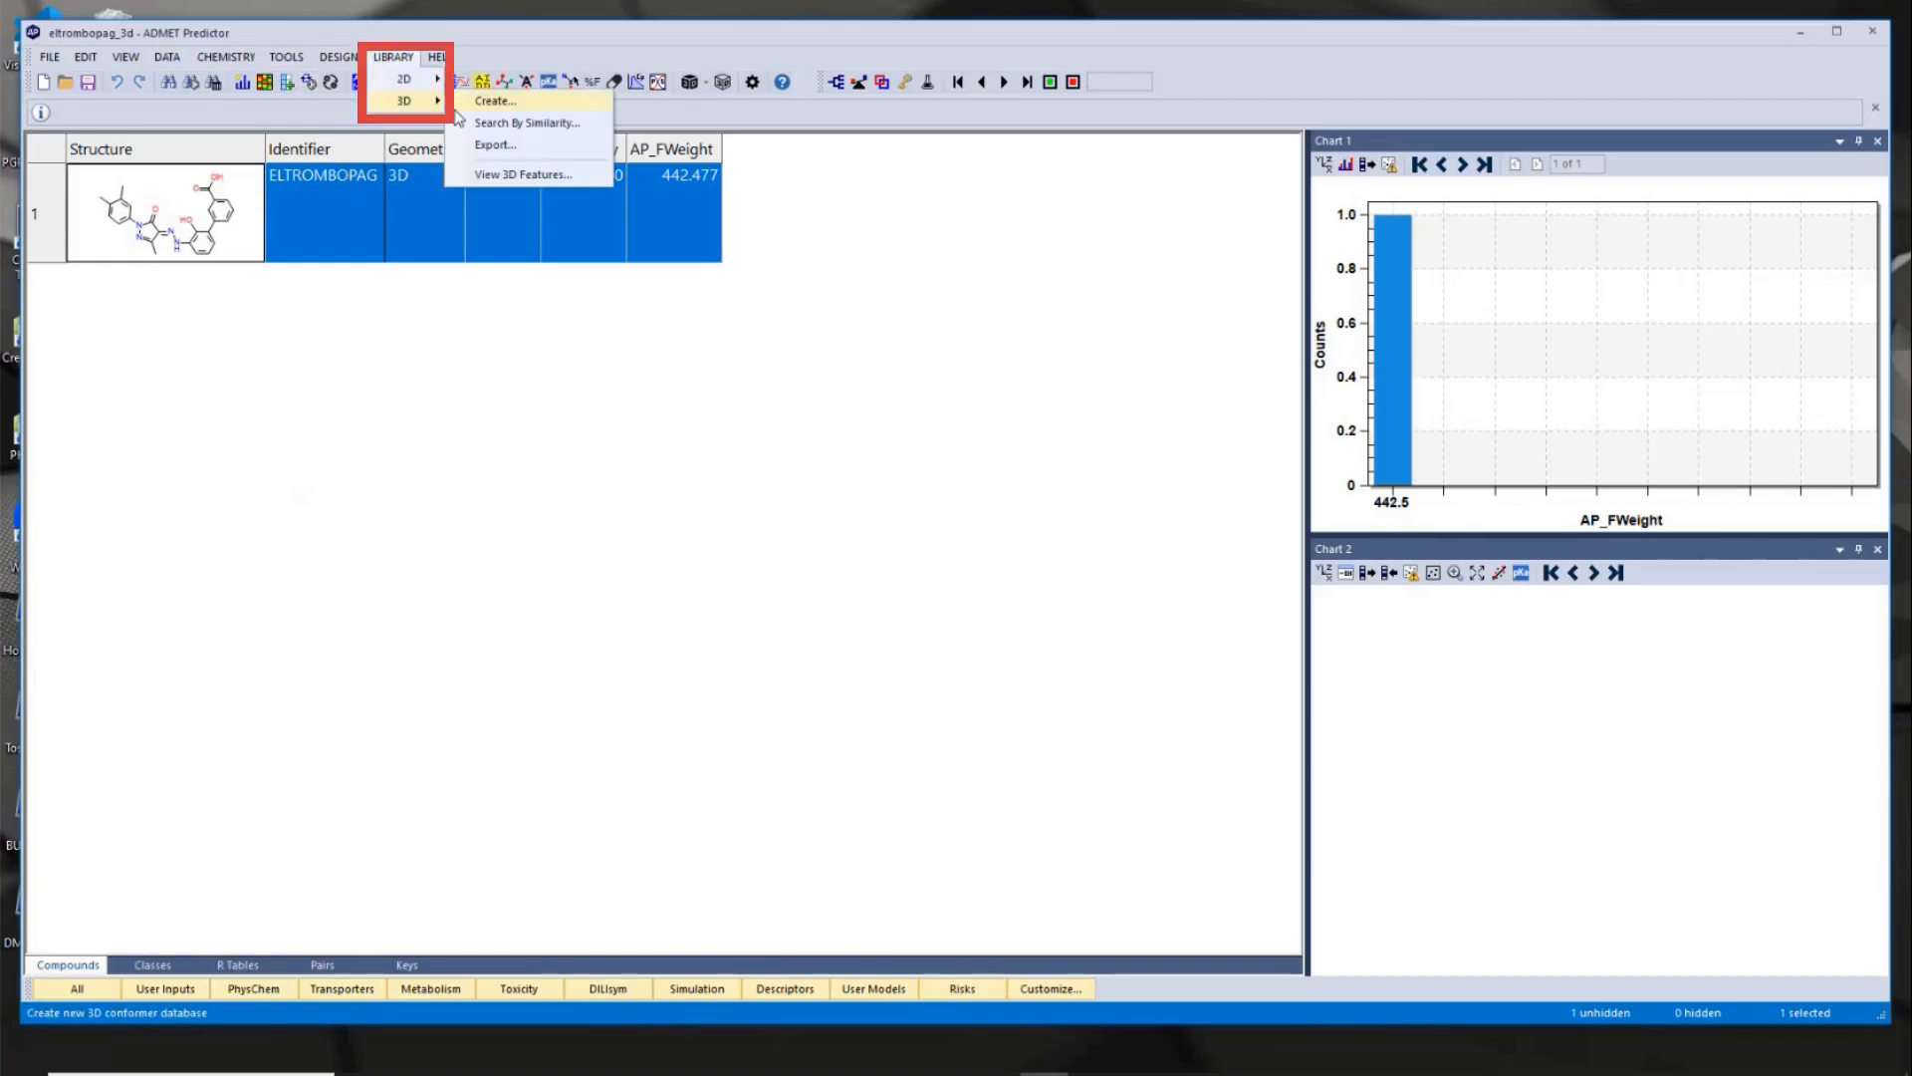
click(533, 125)
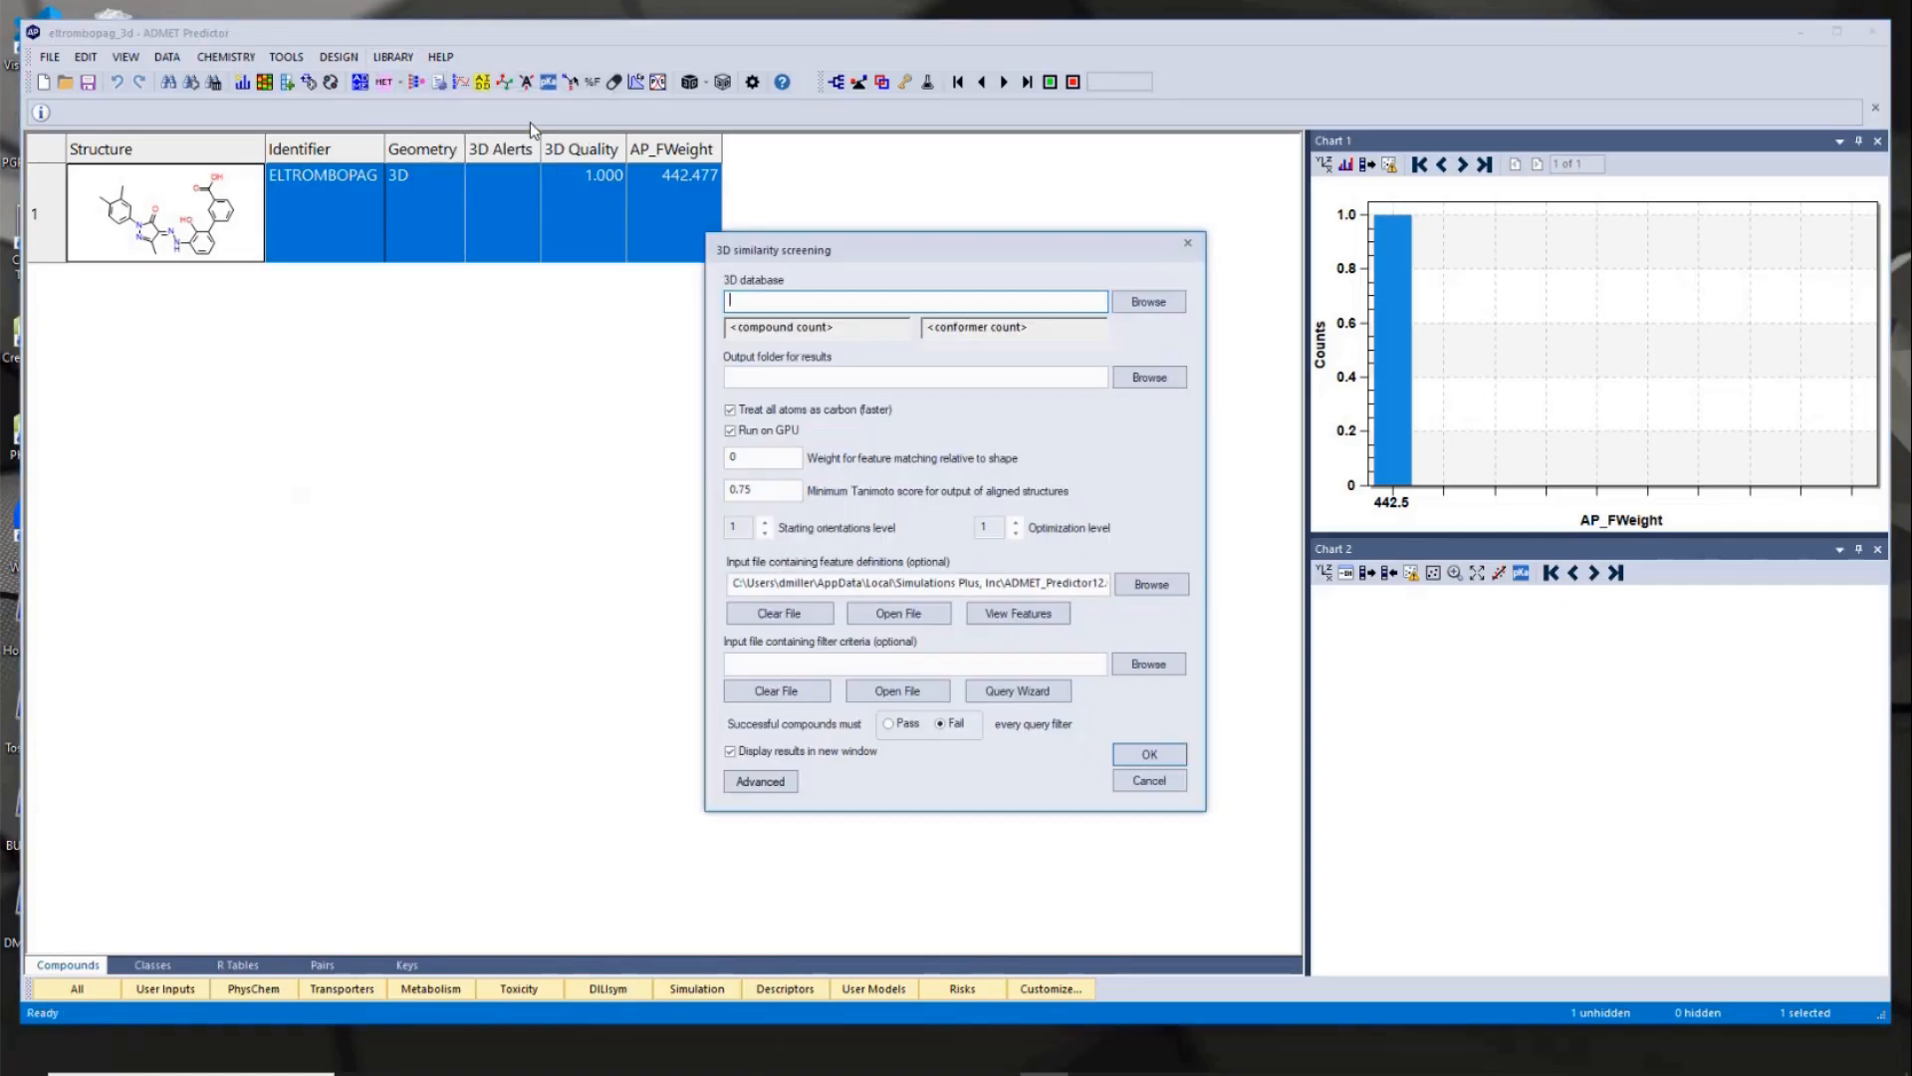
drag(936, 255, 714, 255)
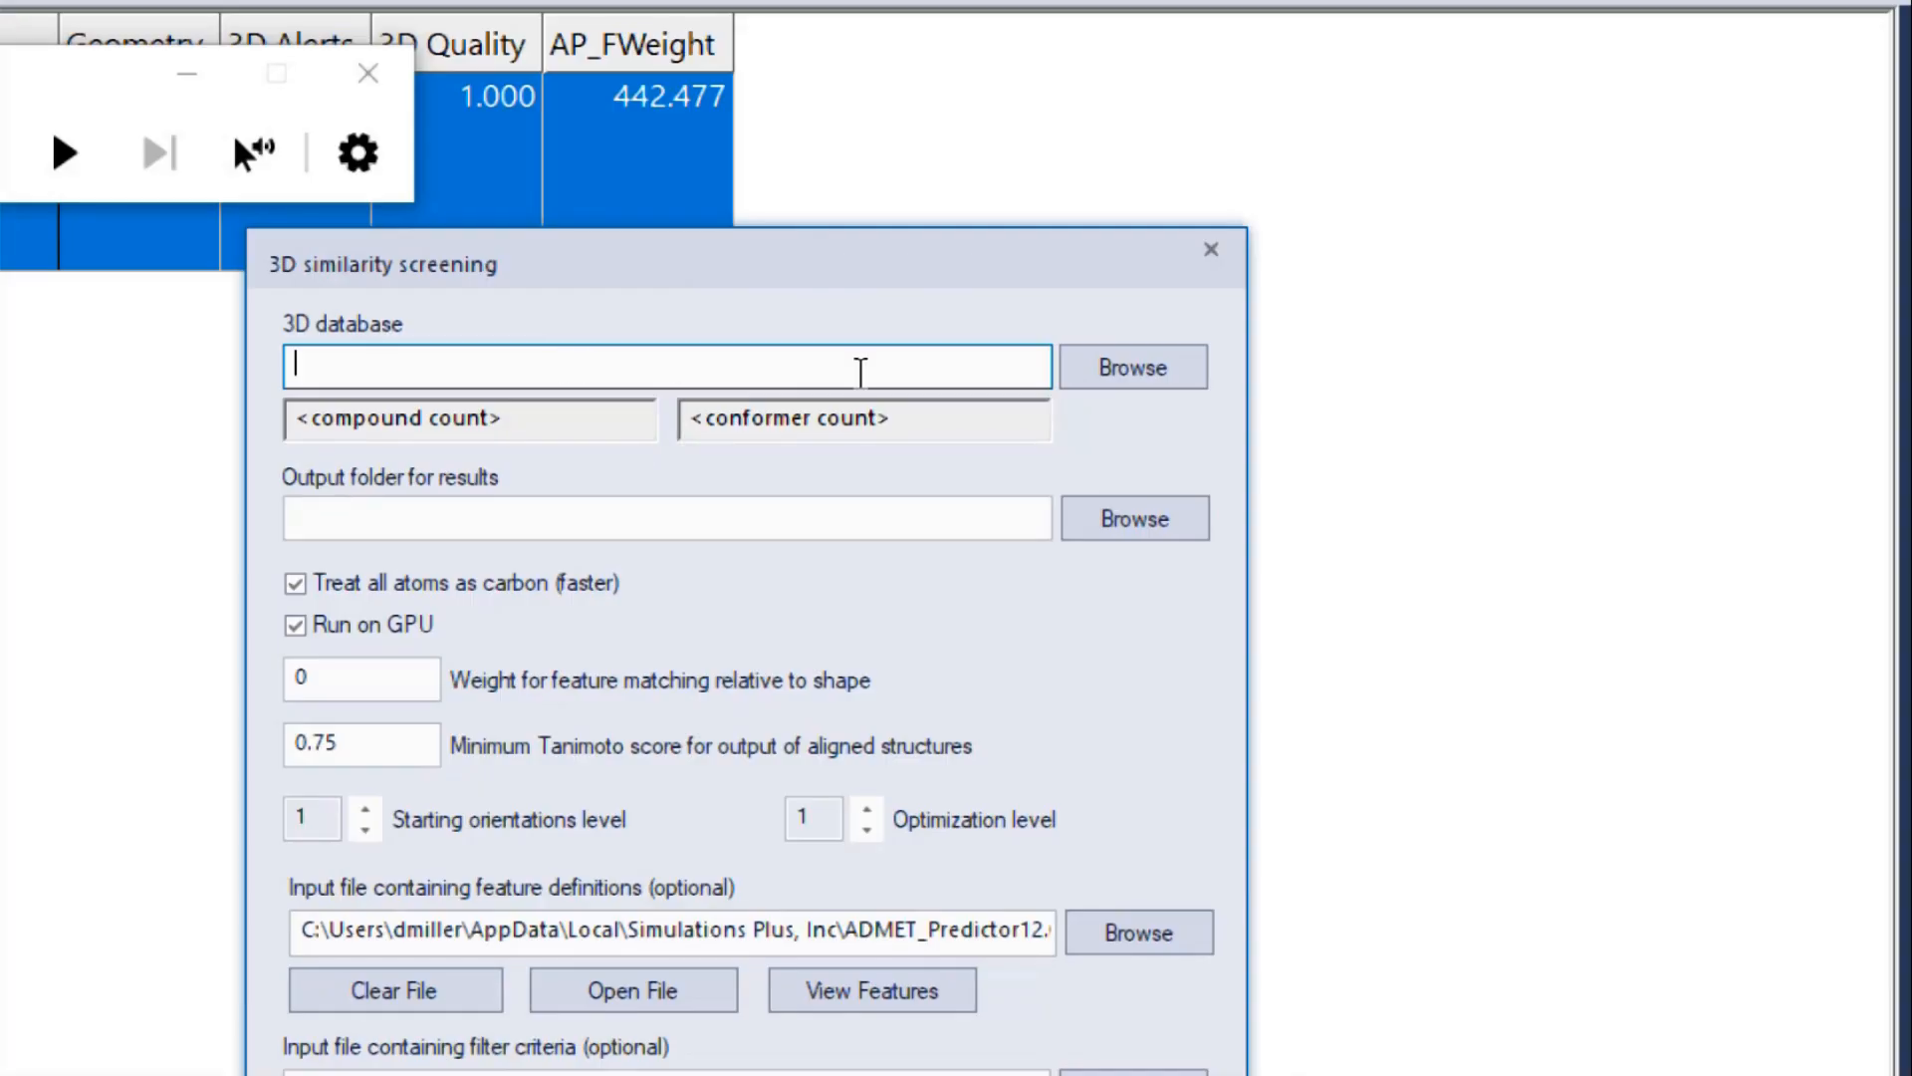
click(1155, 373)
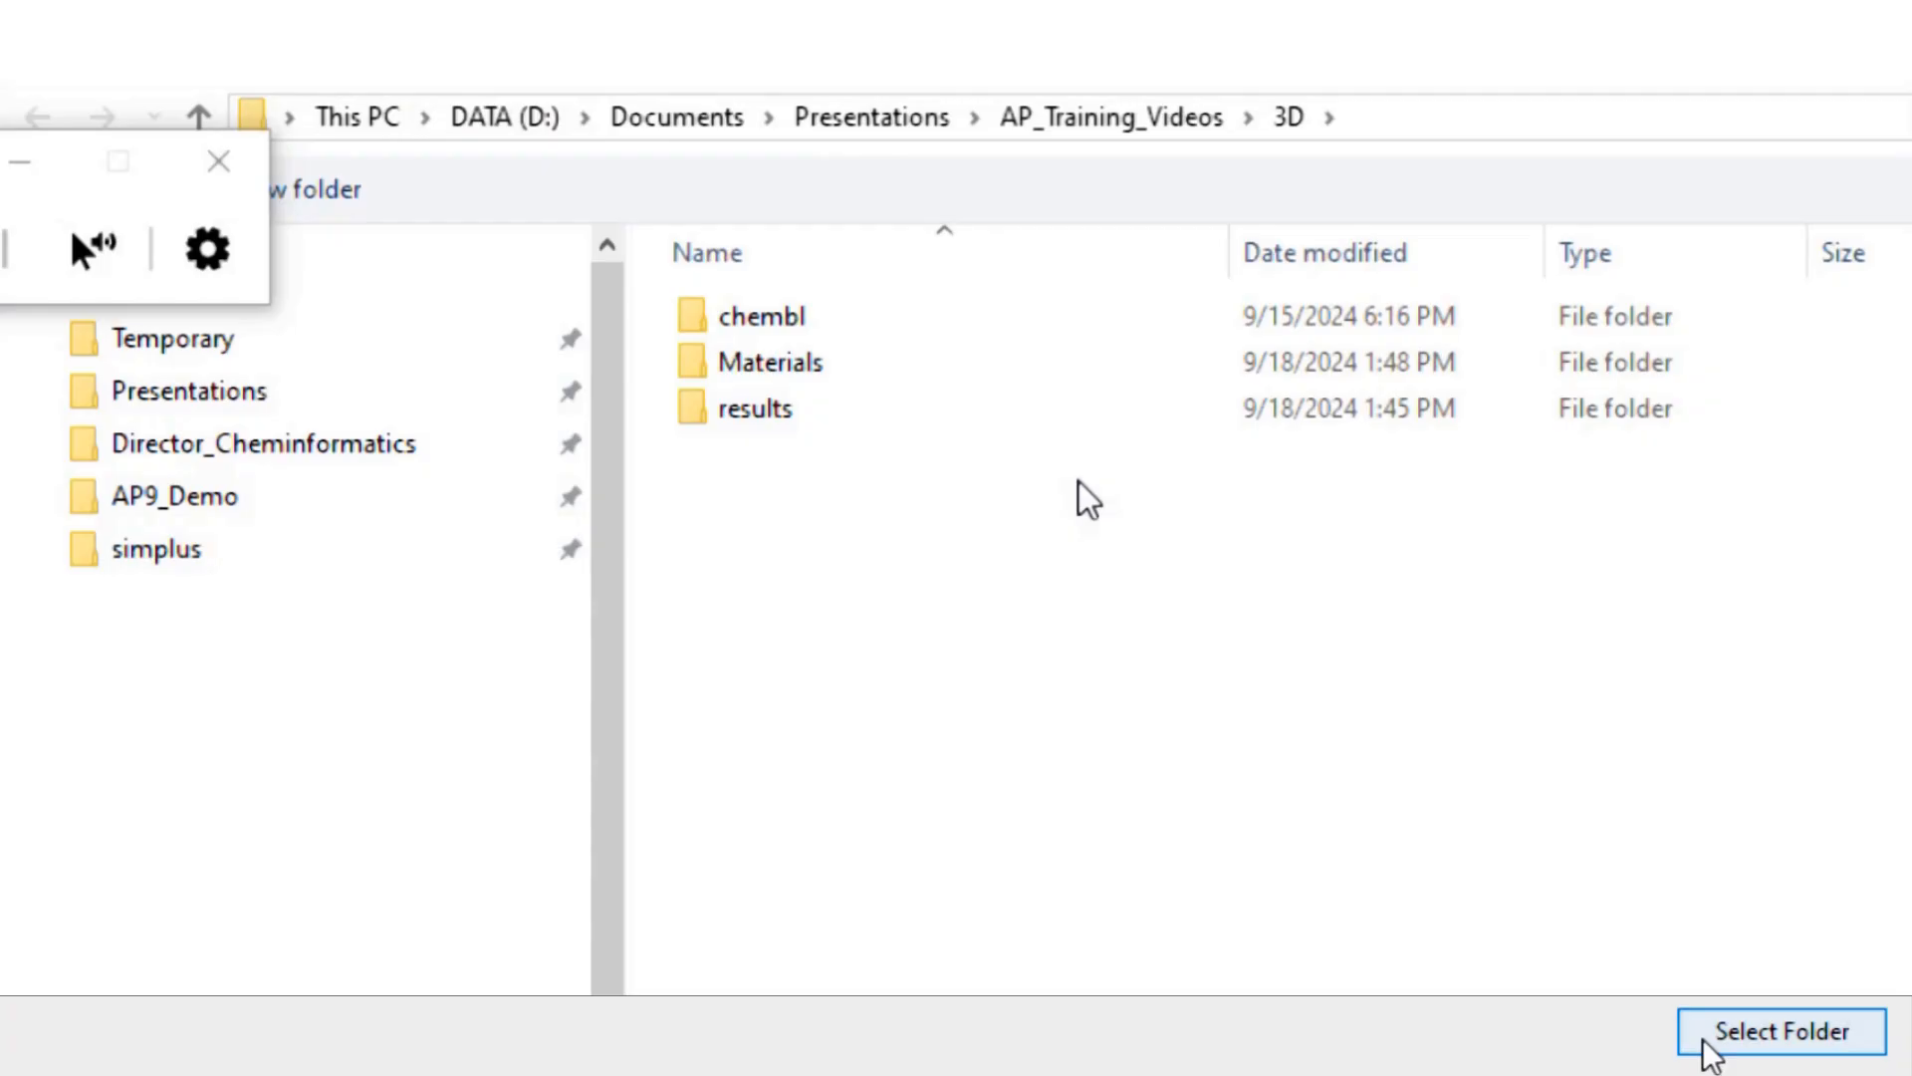
click(1703, 1036)
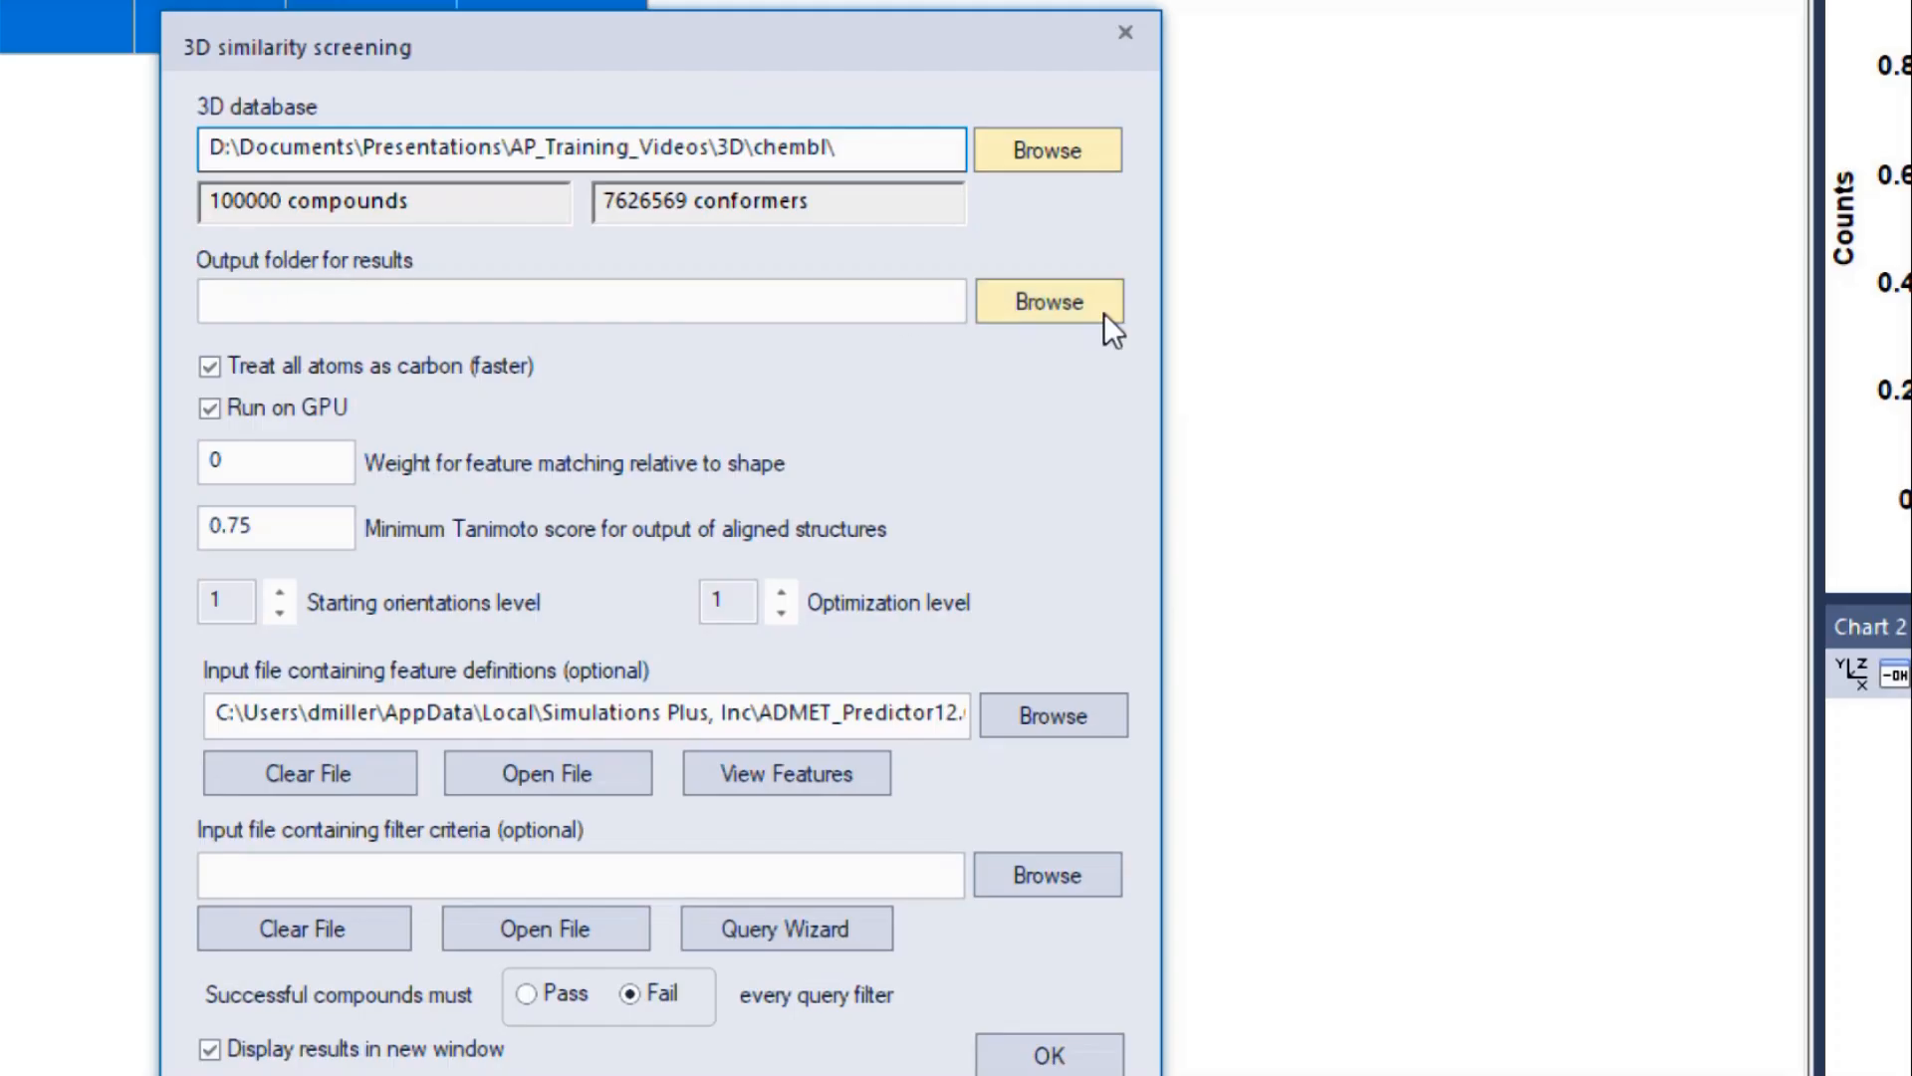
click(1079, 303)
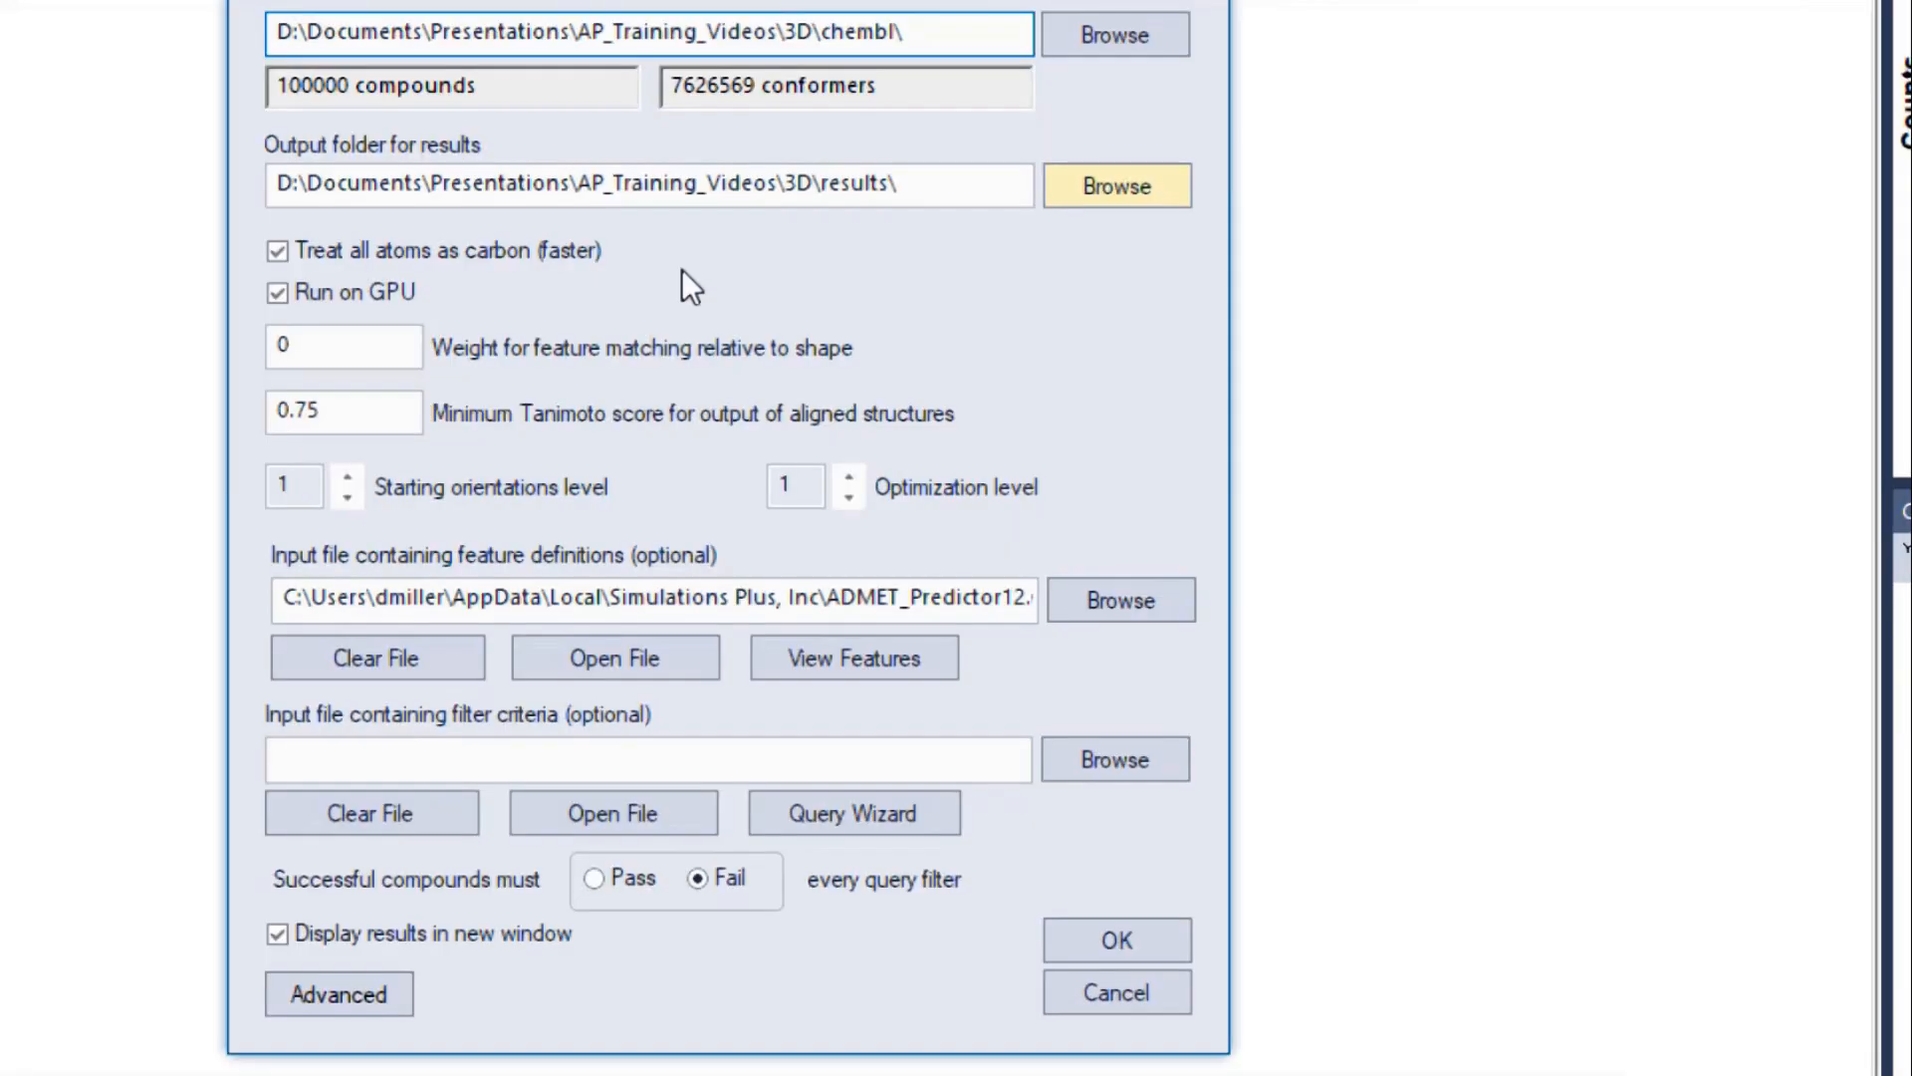
- Set the minimum Tanimoto score to 0.85 and run the screening, loading the hits with the first line as compound identifier
mouse_move(673, 299)
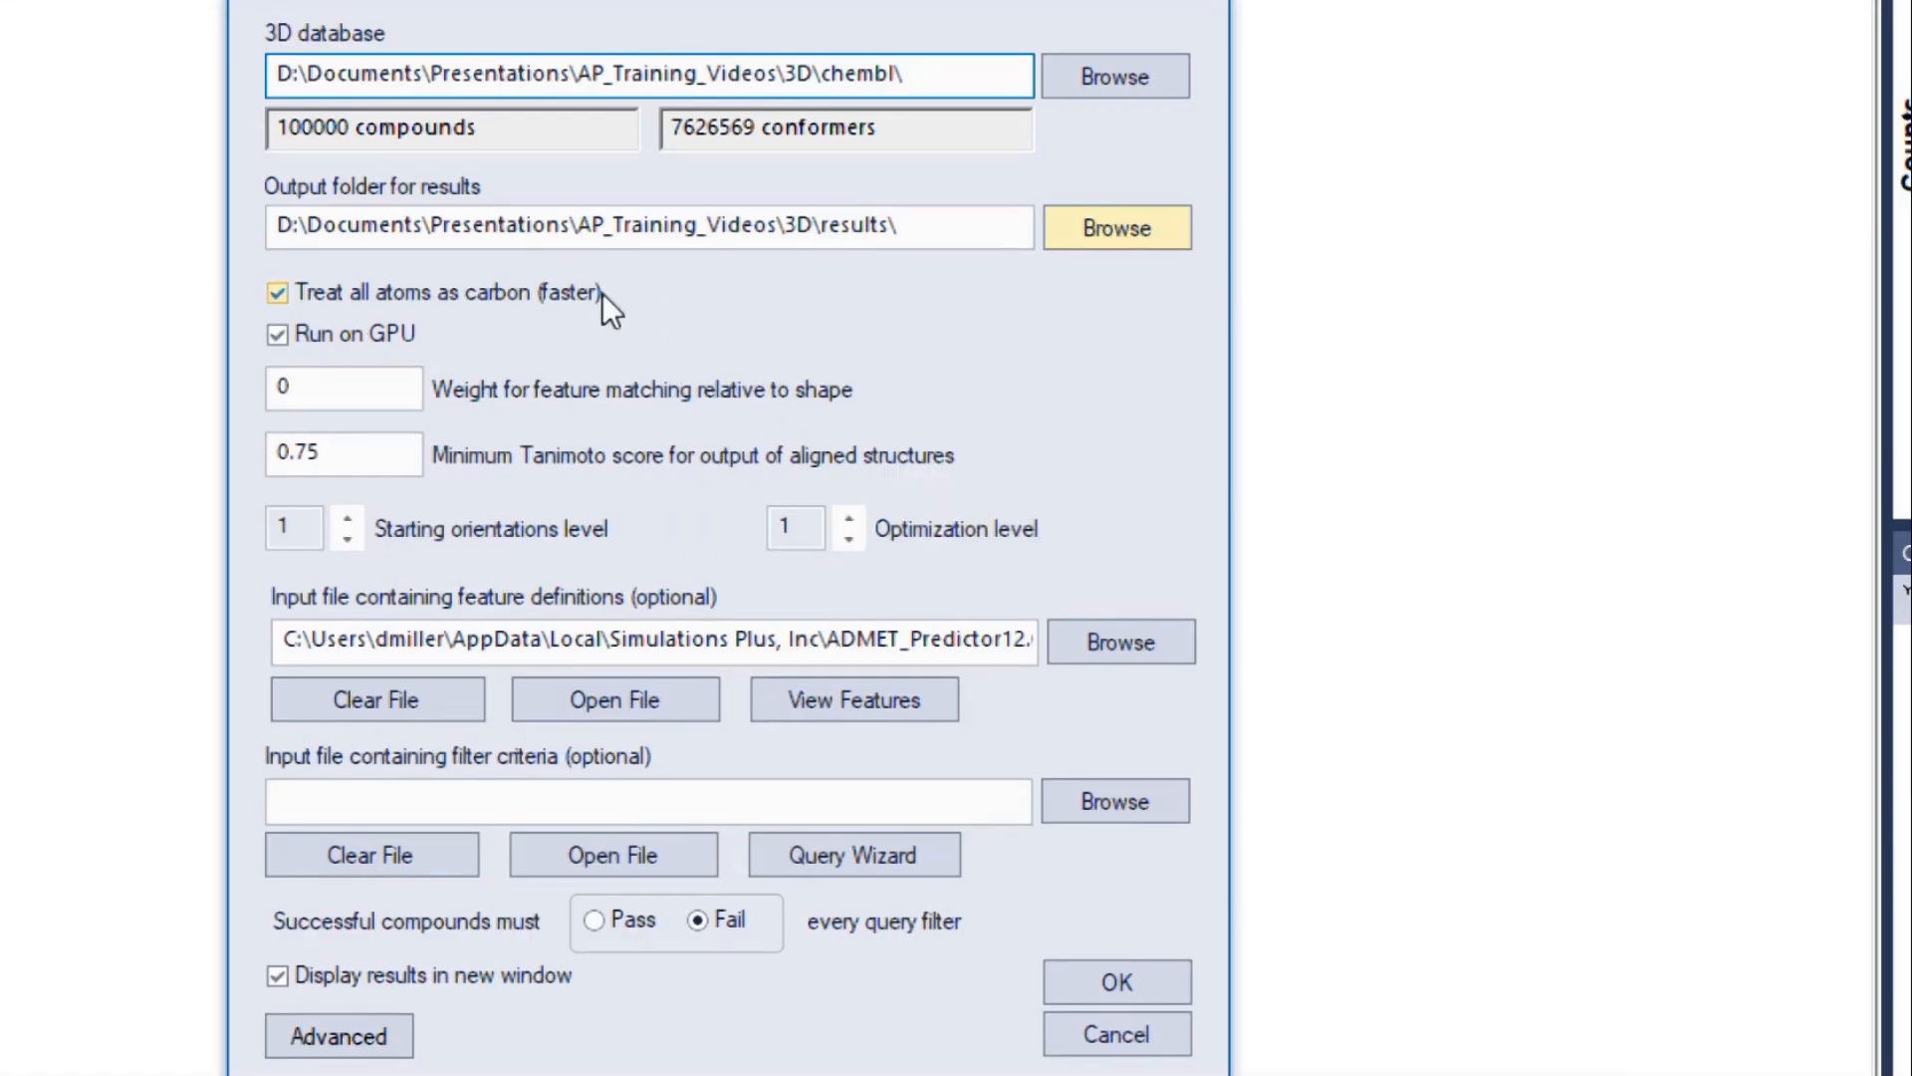
mouse_move(605, 294)
mouse_move(432, 332)
click(397, 386)
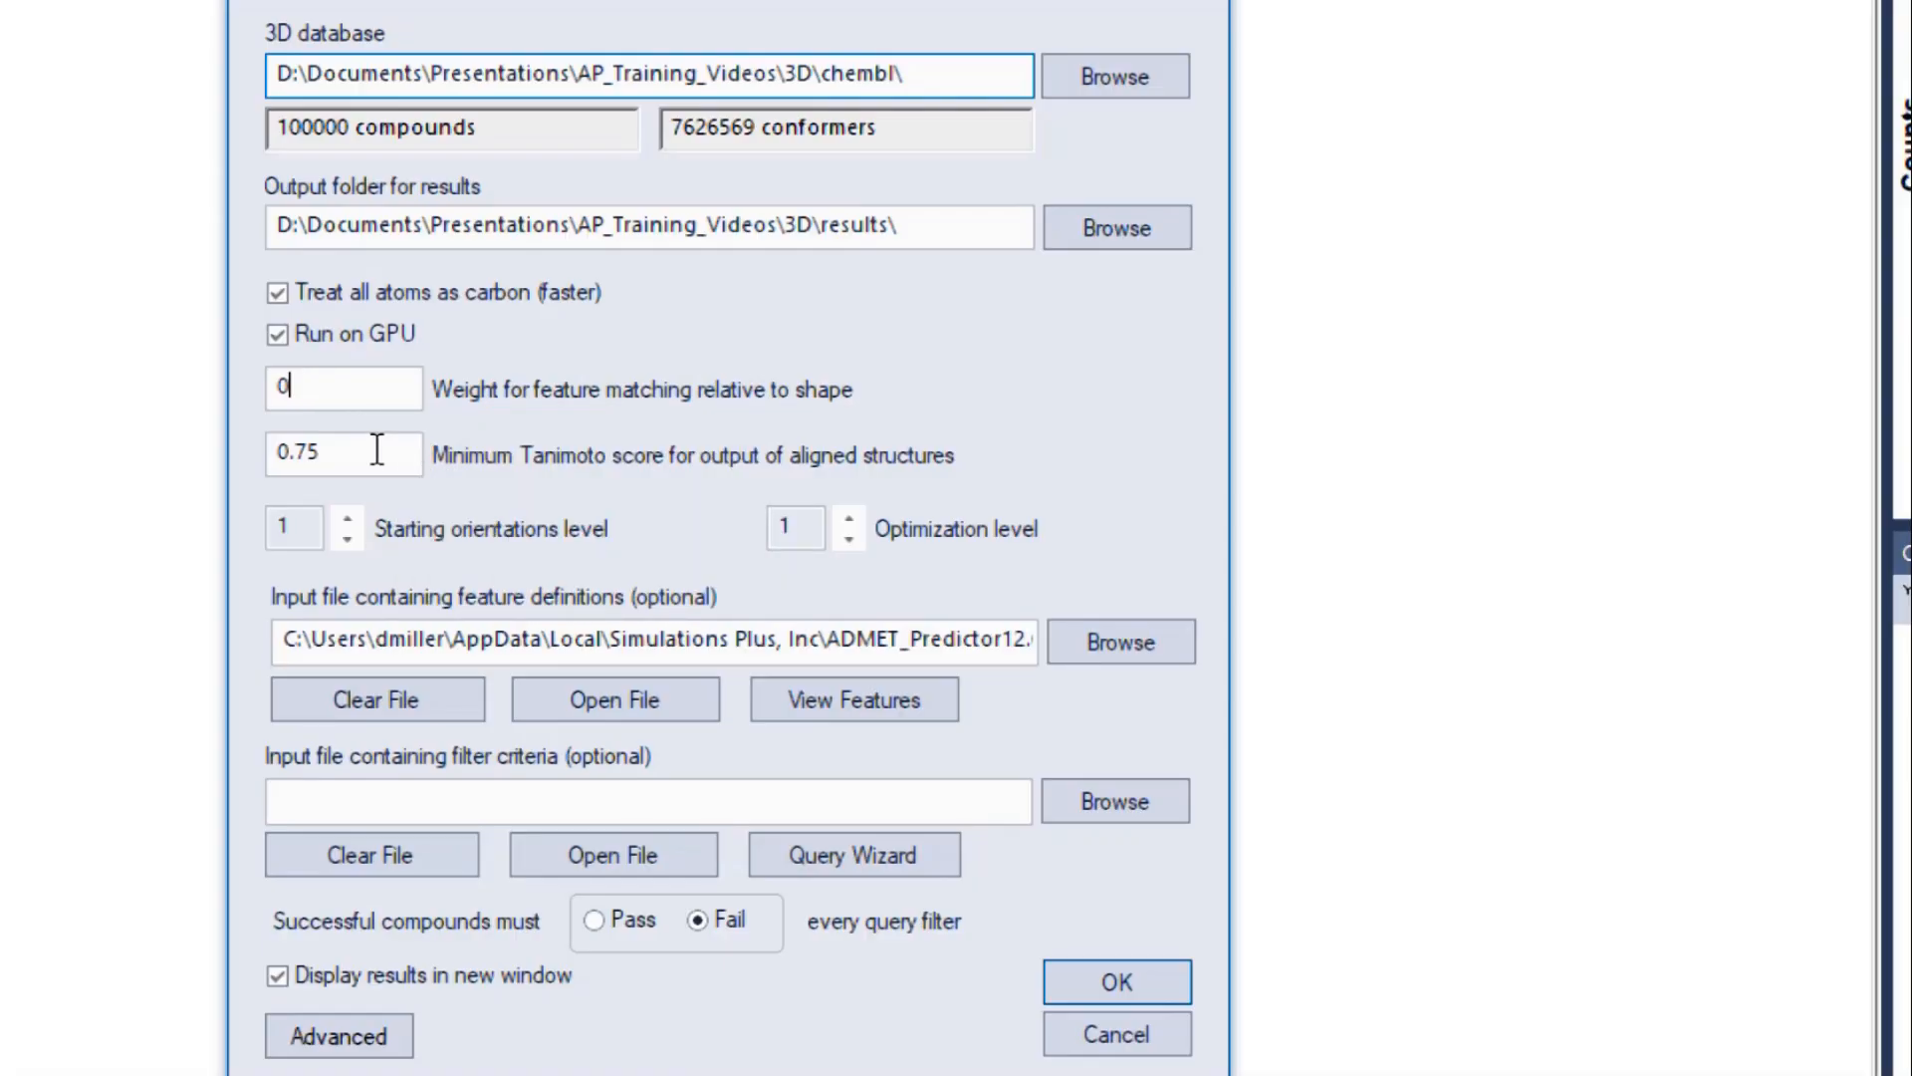
mouse_move(377, 446)
click(307, 450)
key(BackSpace)
text(8)
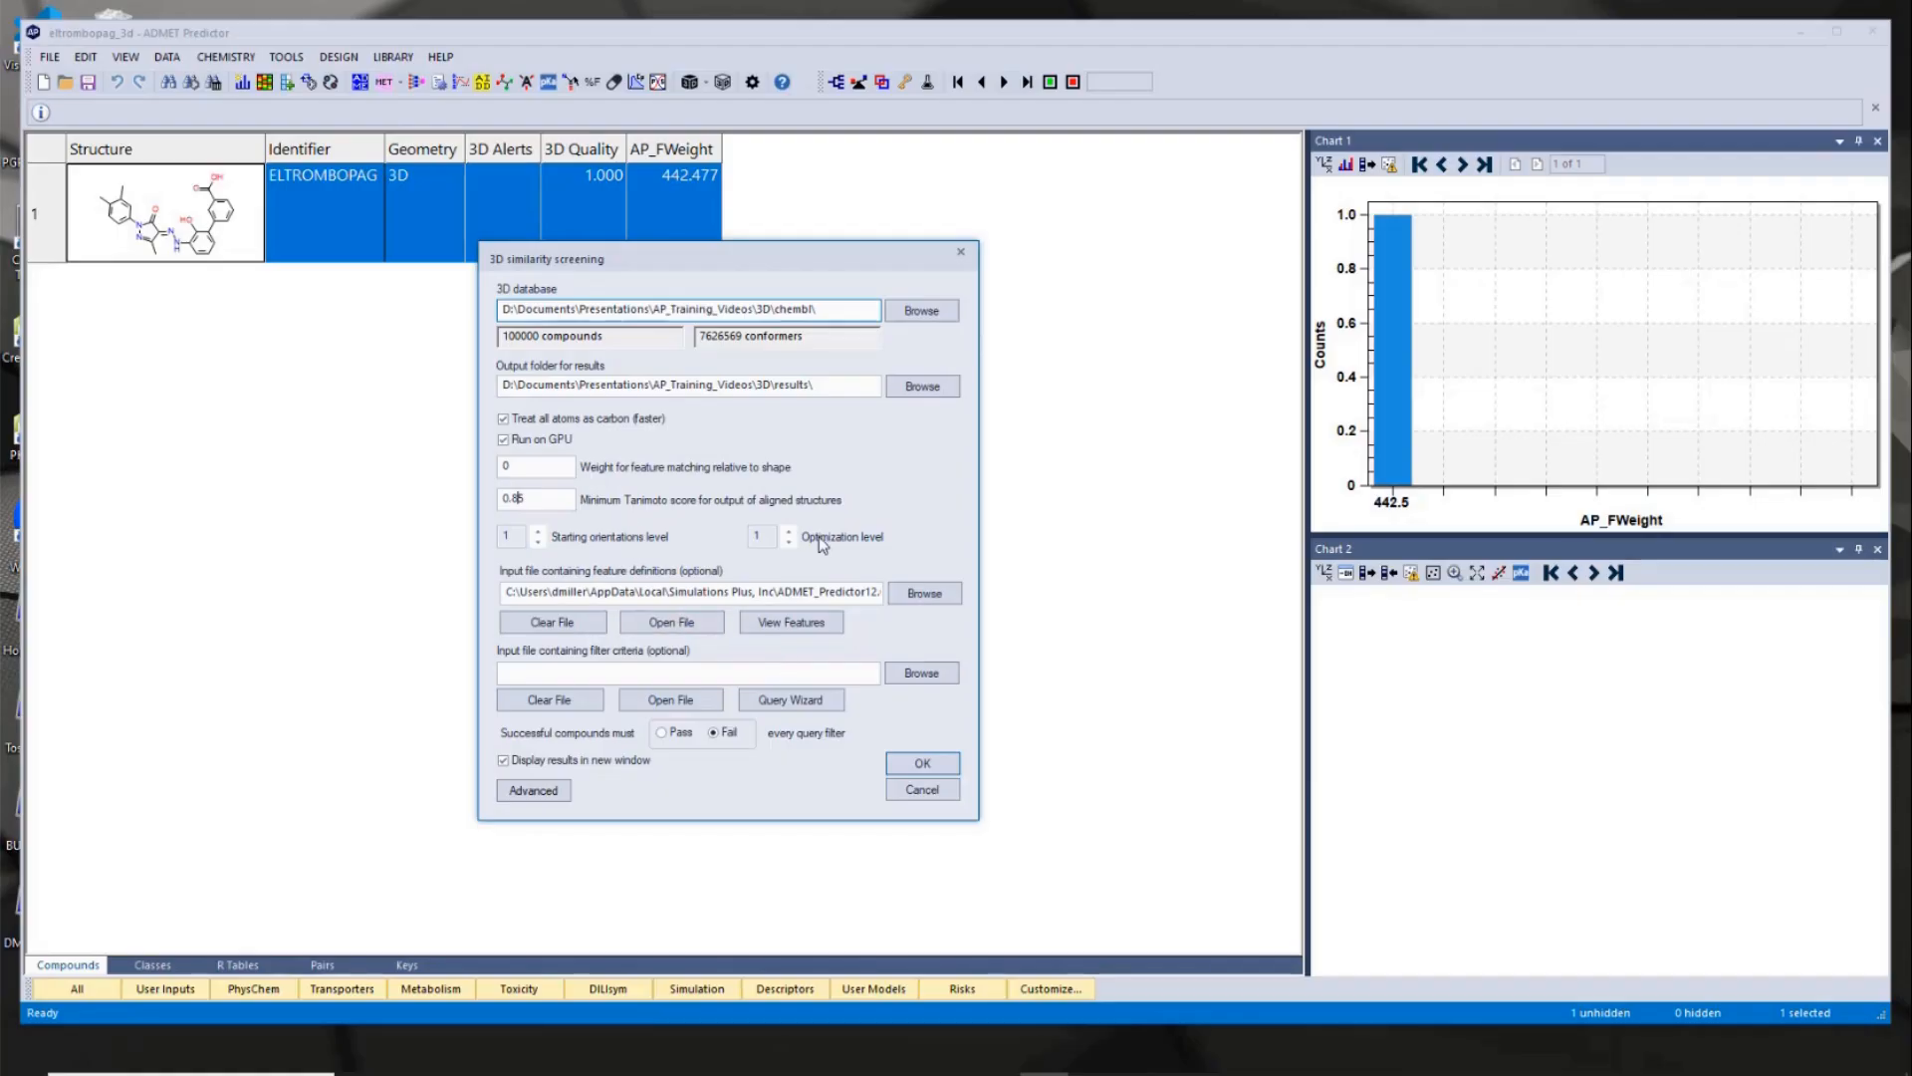
click(923, 764)
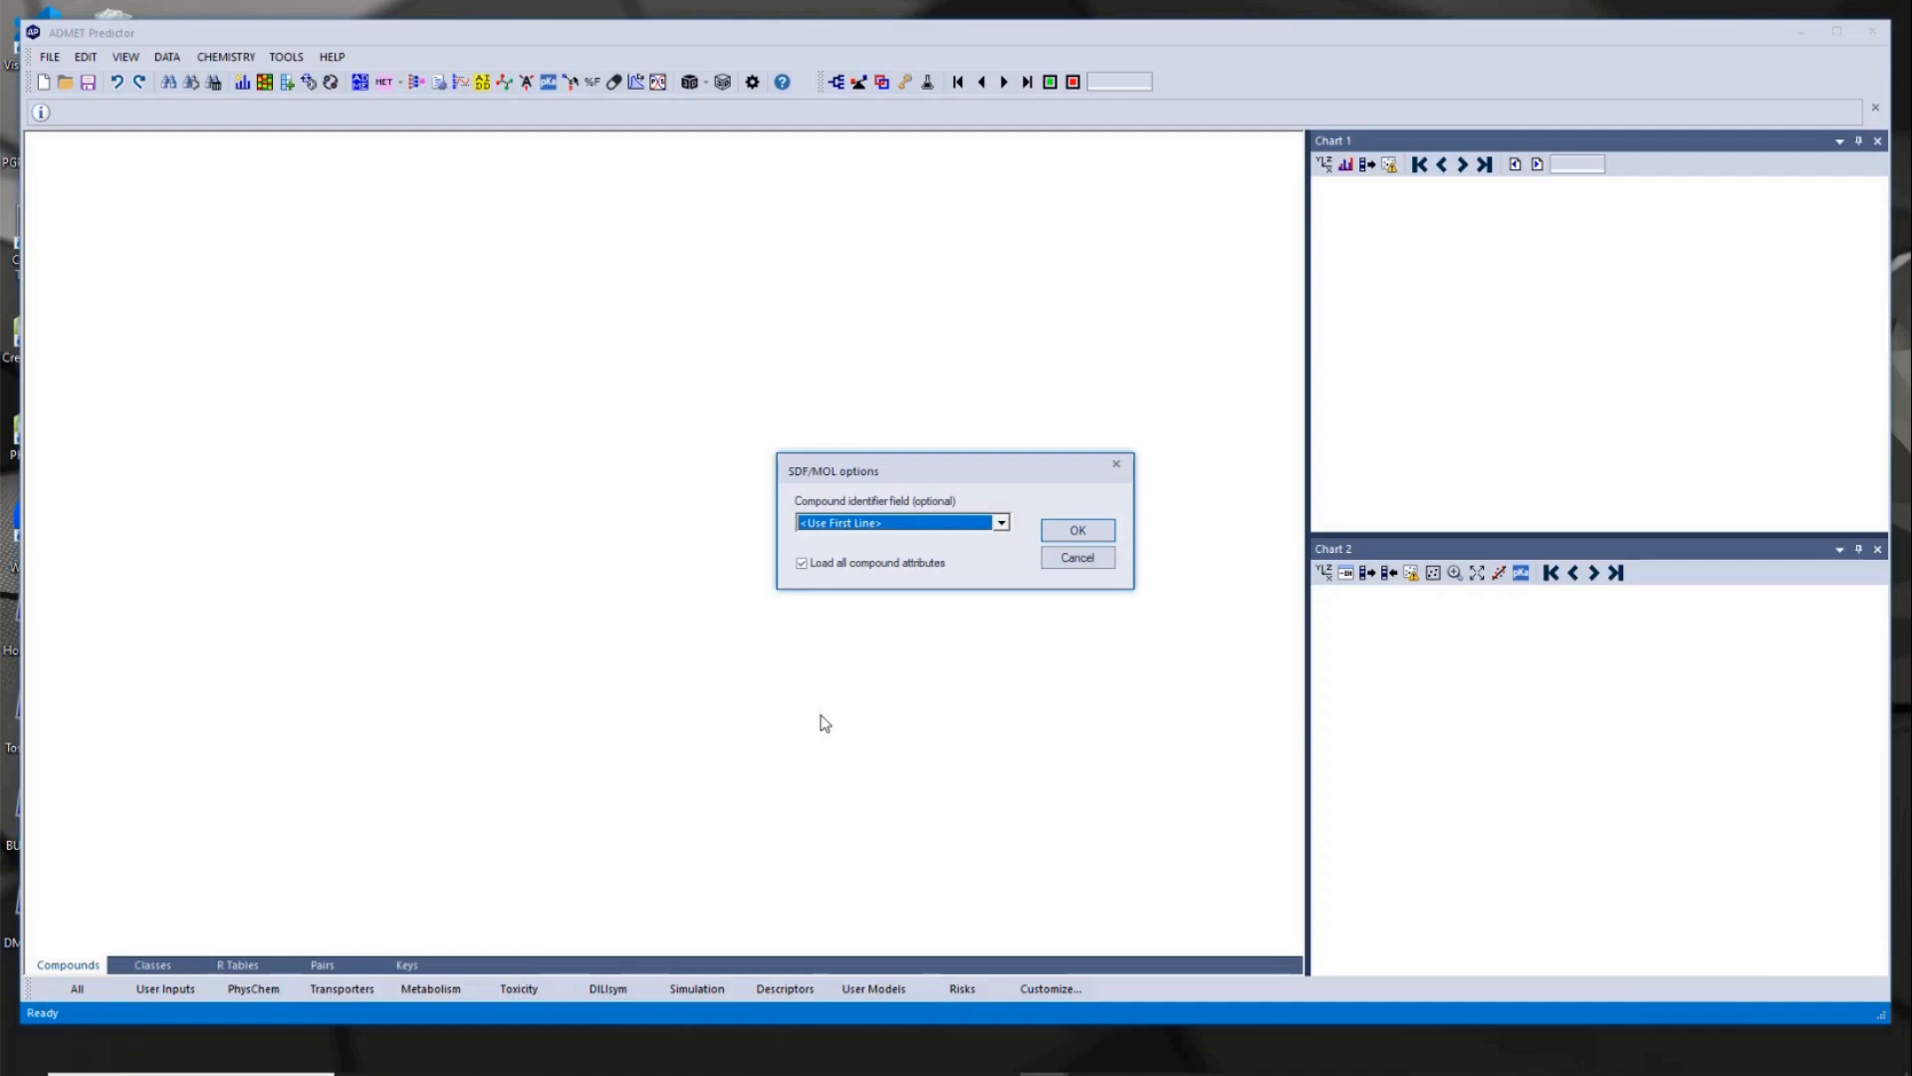
click(1077, 531)
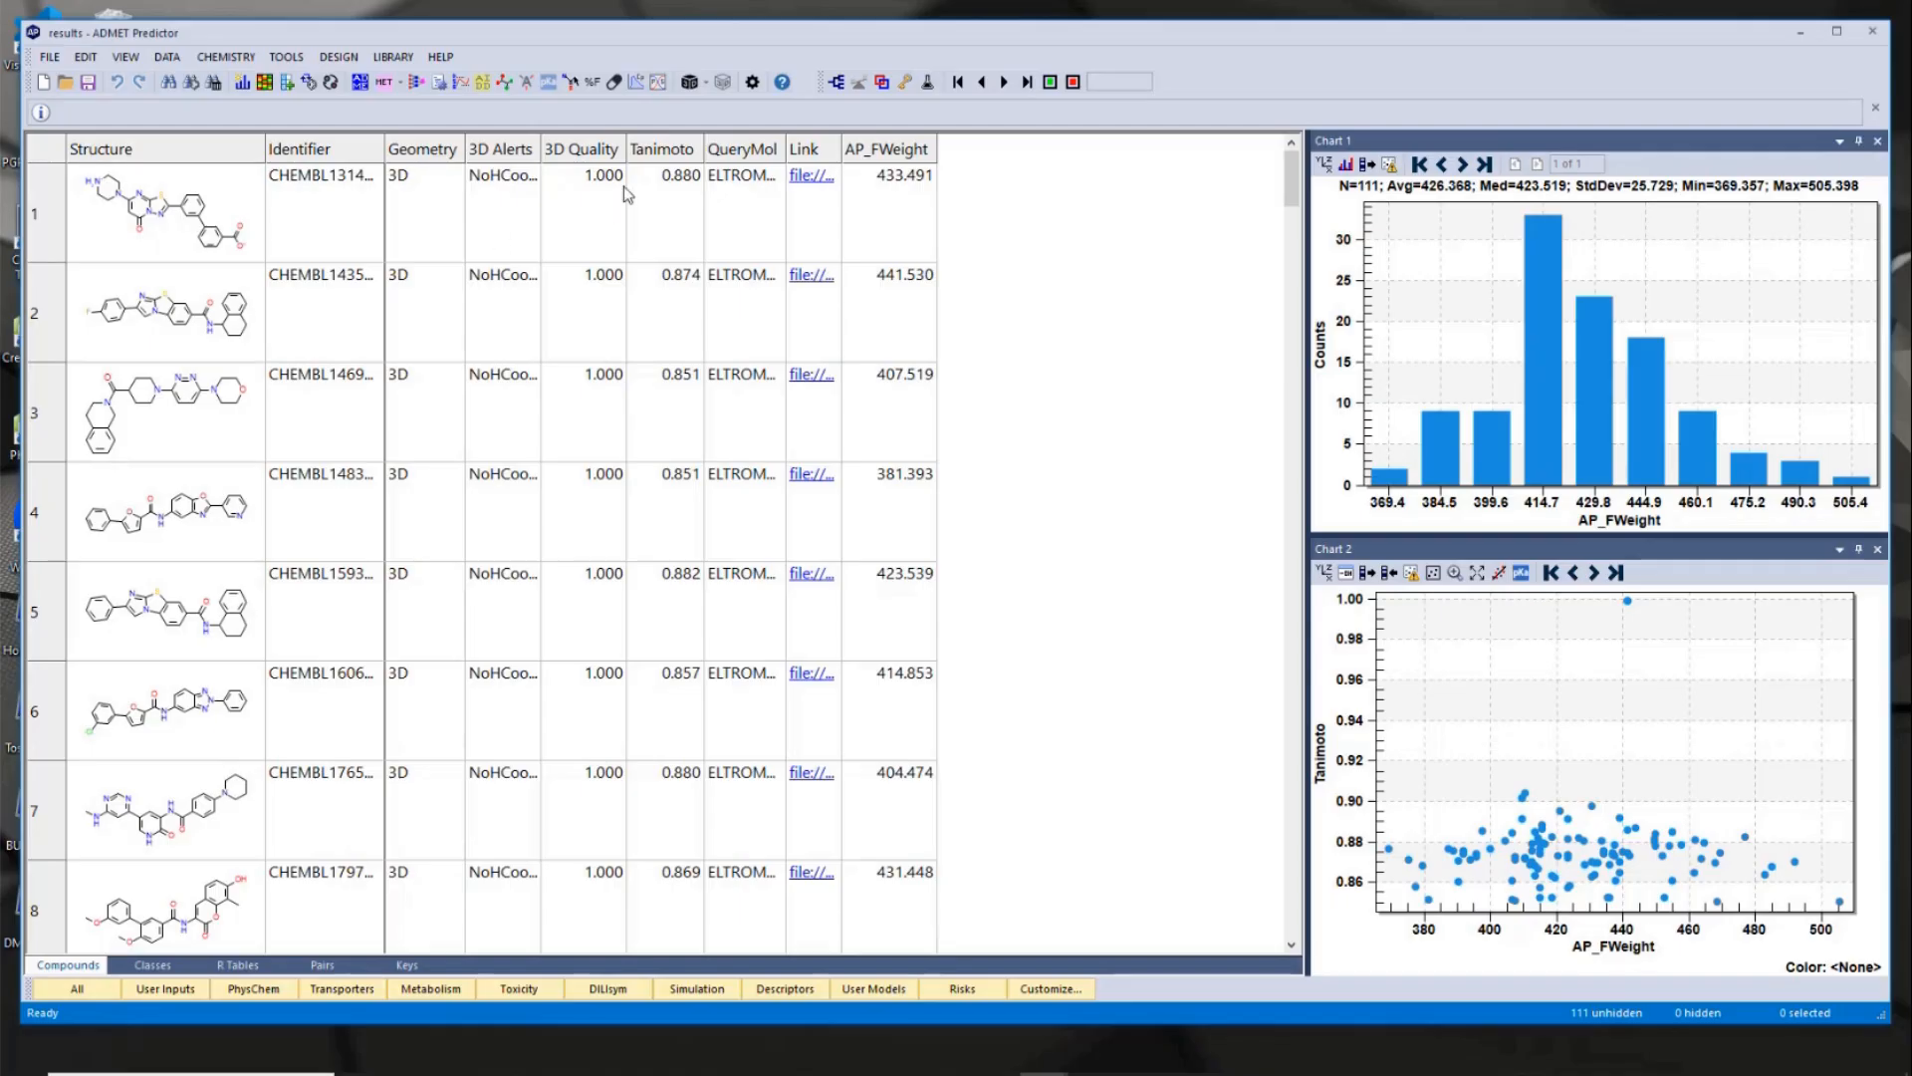
- Sort the hits by descending Tanimoto score and shift the results window to uncover the eltrombopag query structure
click(669, 157)
click(672, 159)
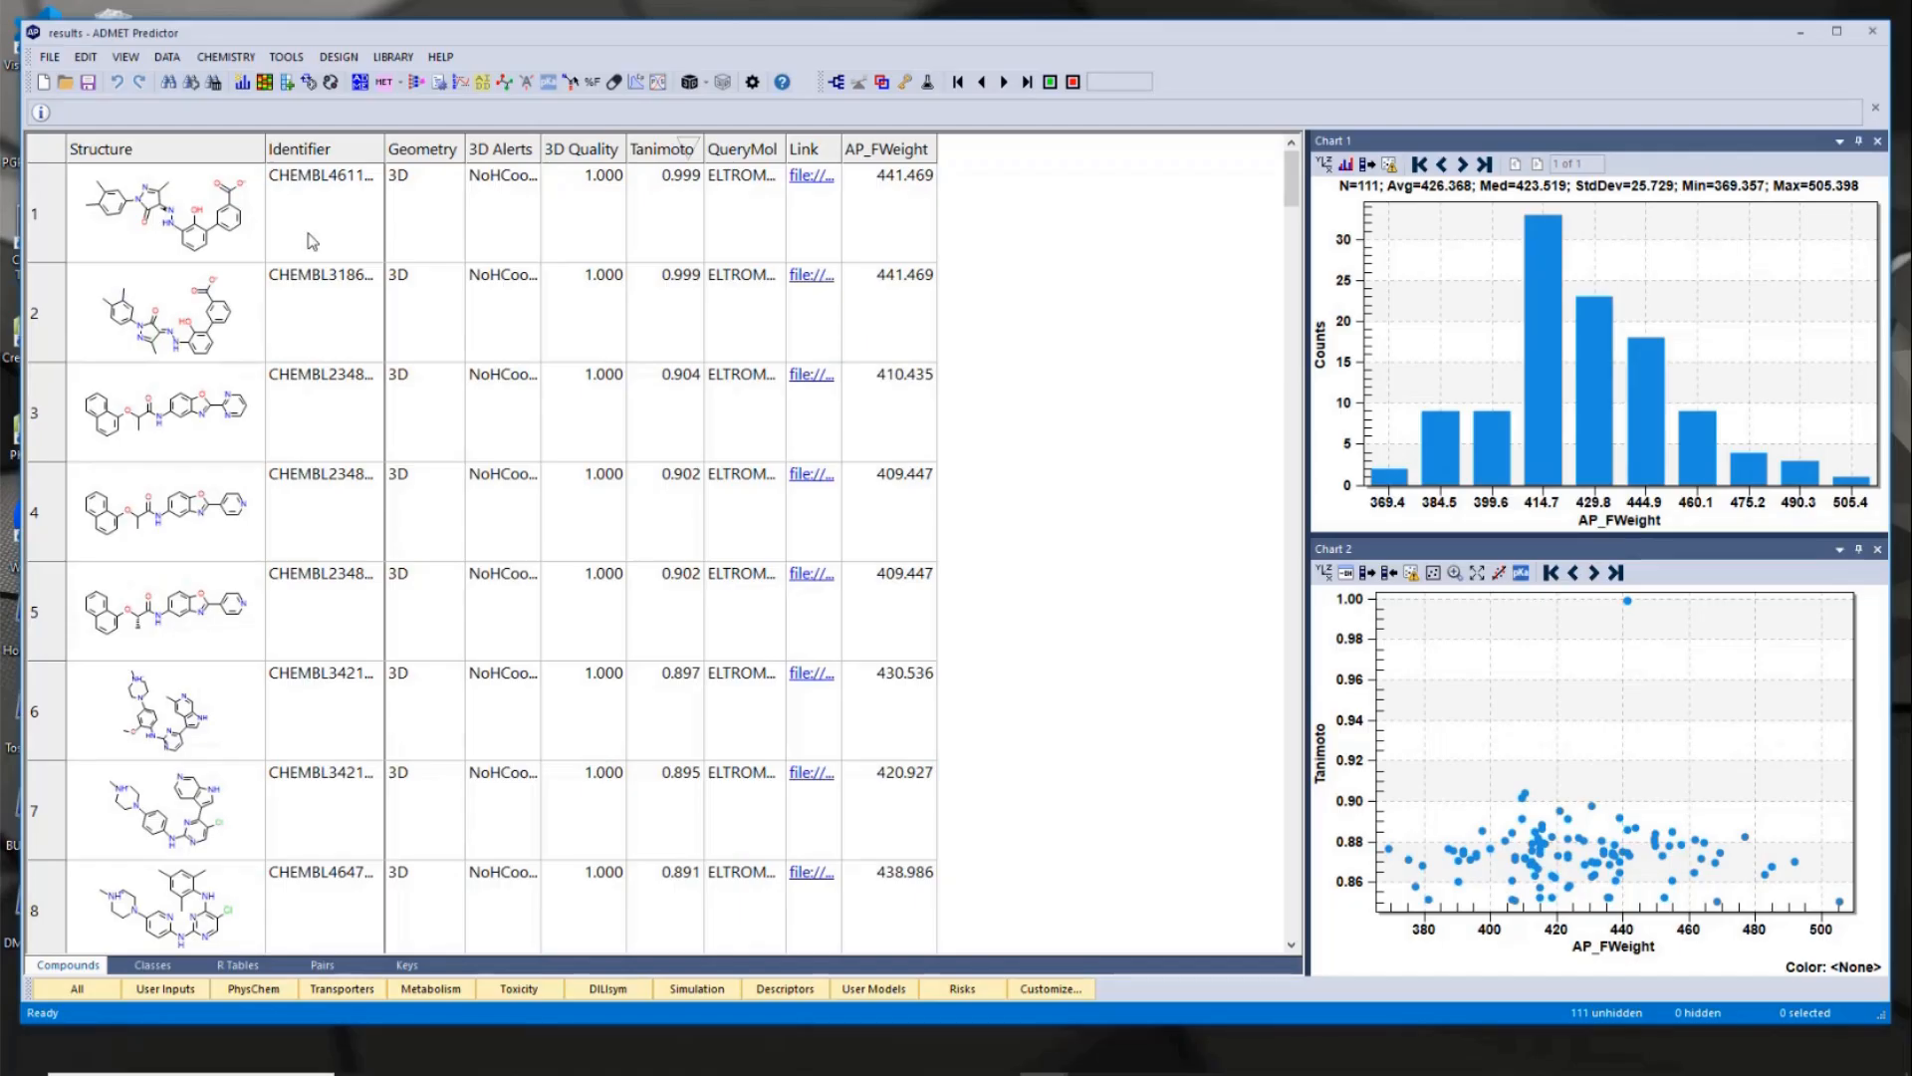
drag(394, 33, 666, 37)
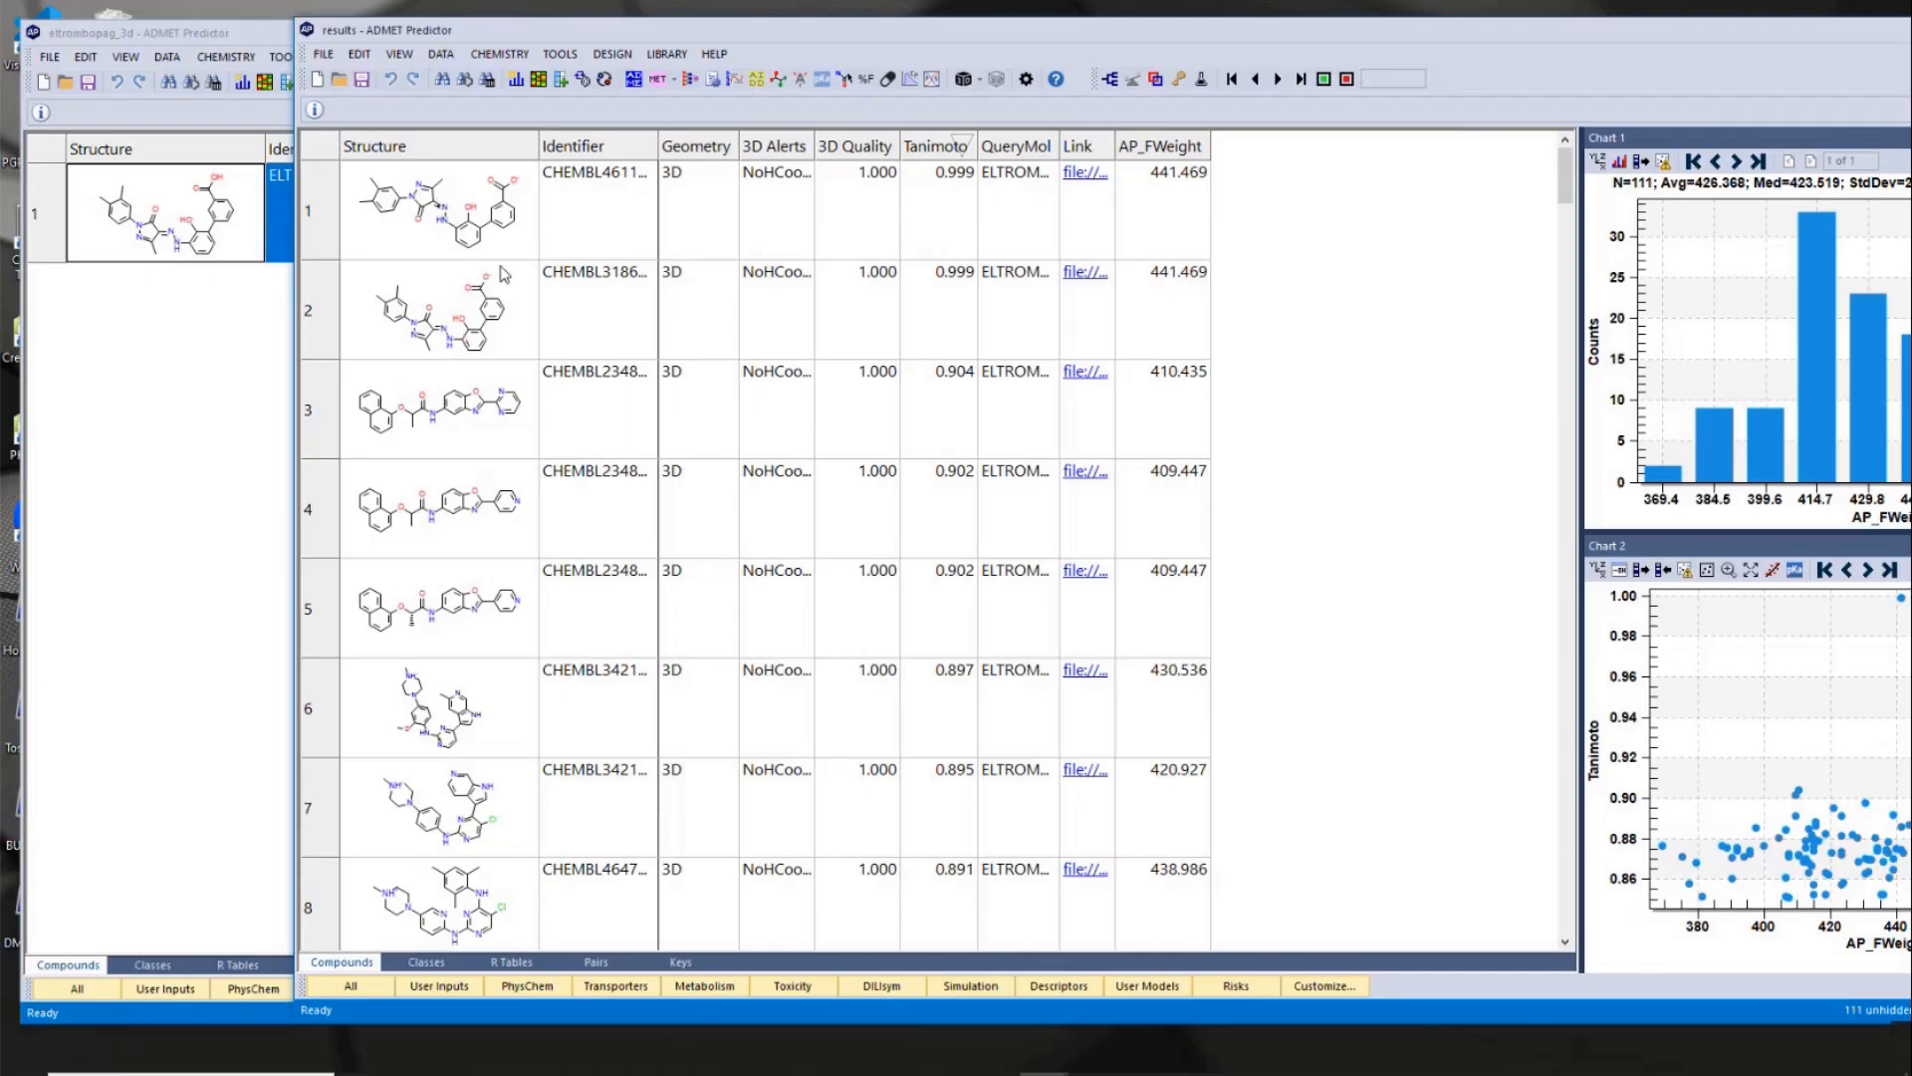
- Open the linked 3D alignment of the third-ranked hit in Discovery Studio Visualizer and examine its overlay with eltrombopag
click(488, 416)
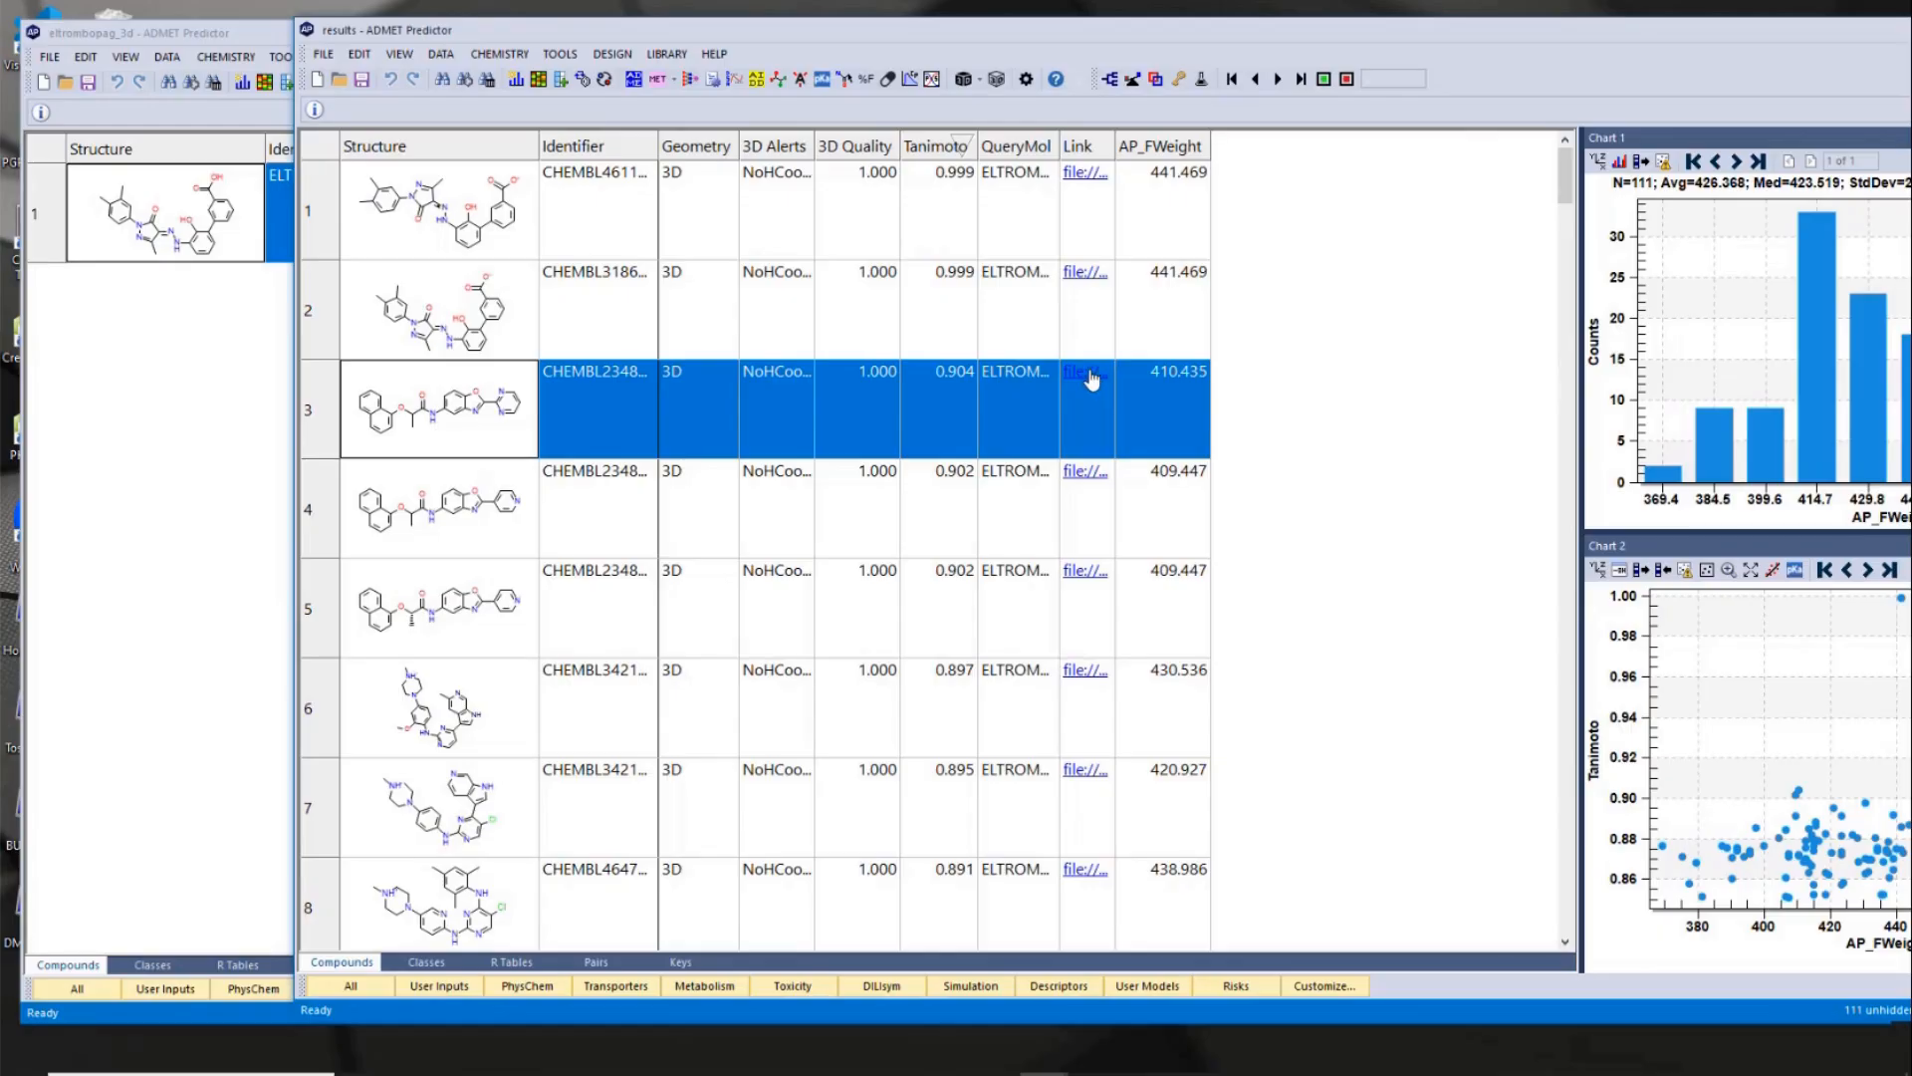
click(1089, 376)
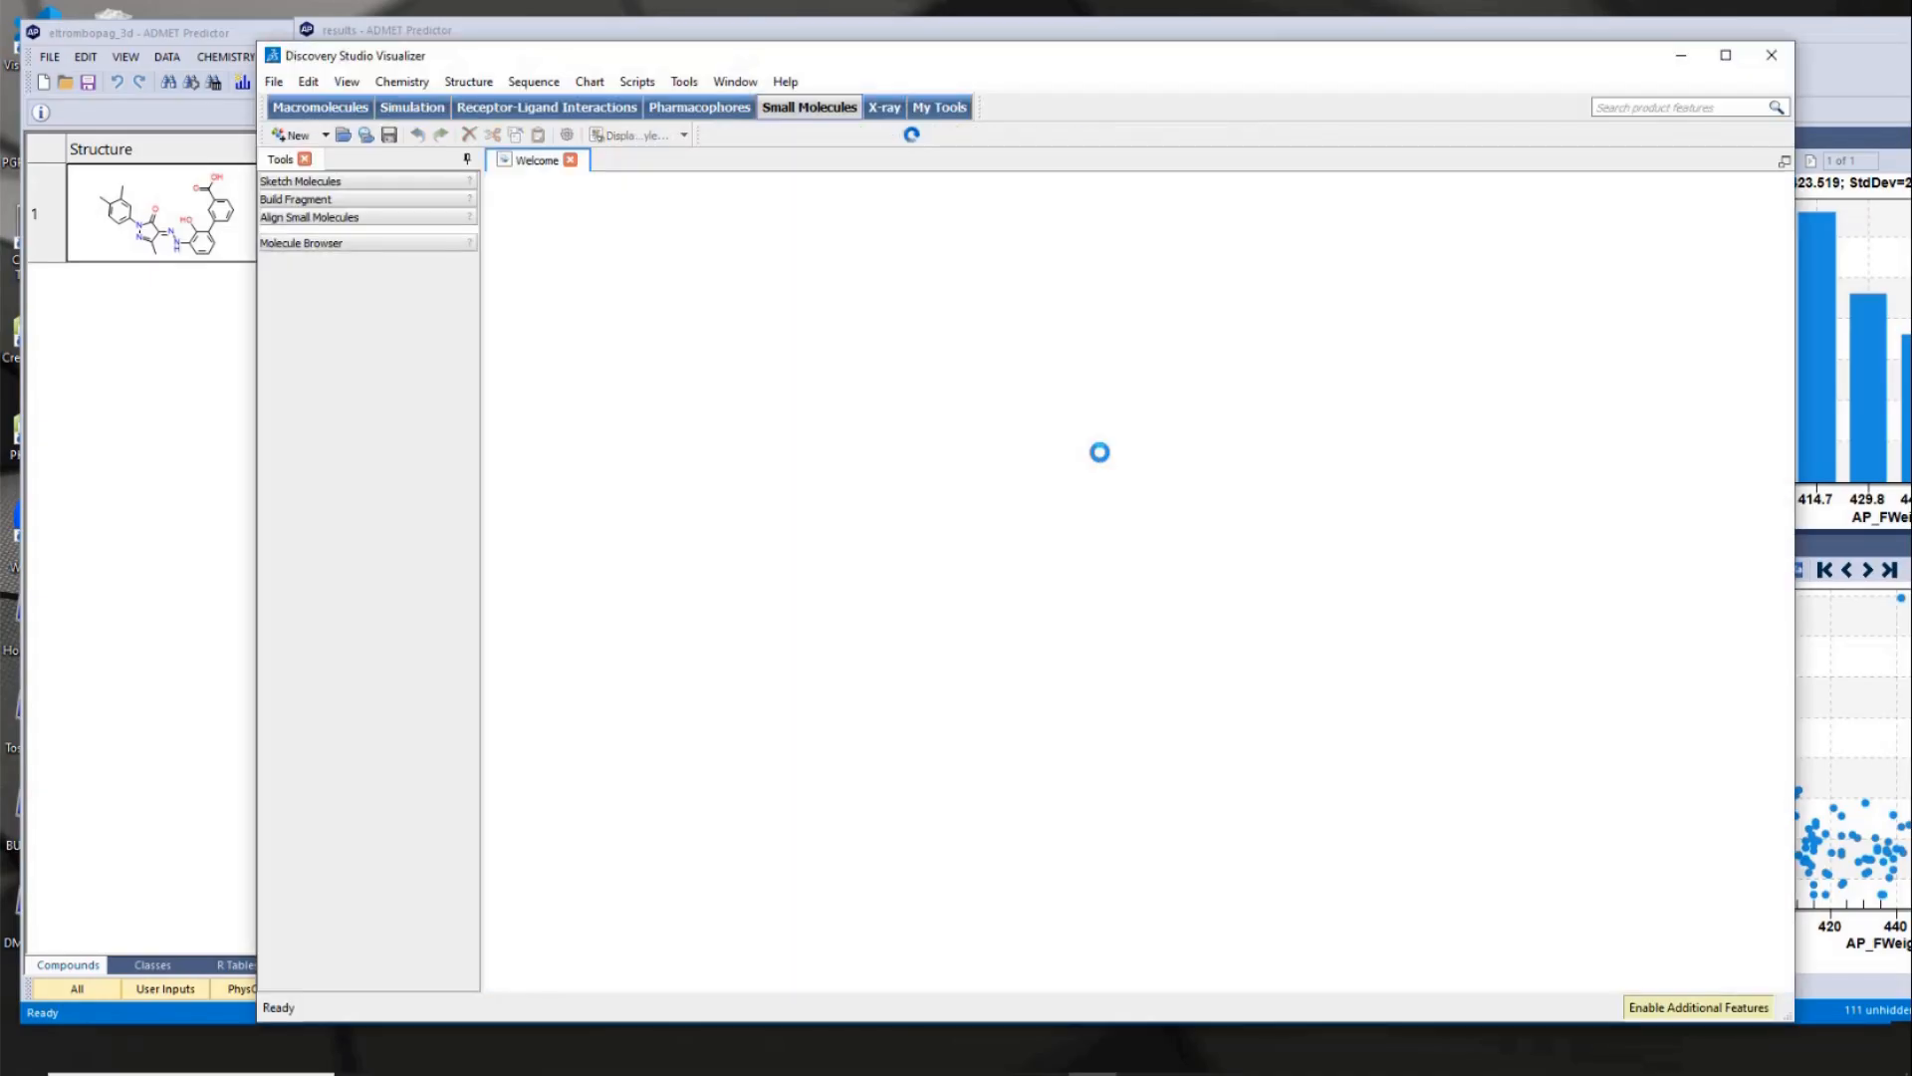
click(676, 240)
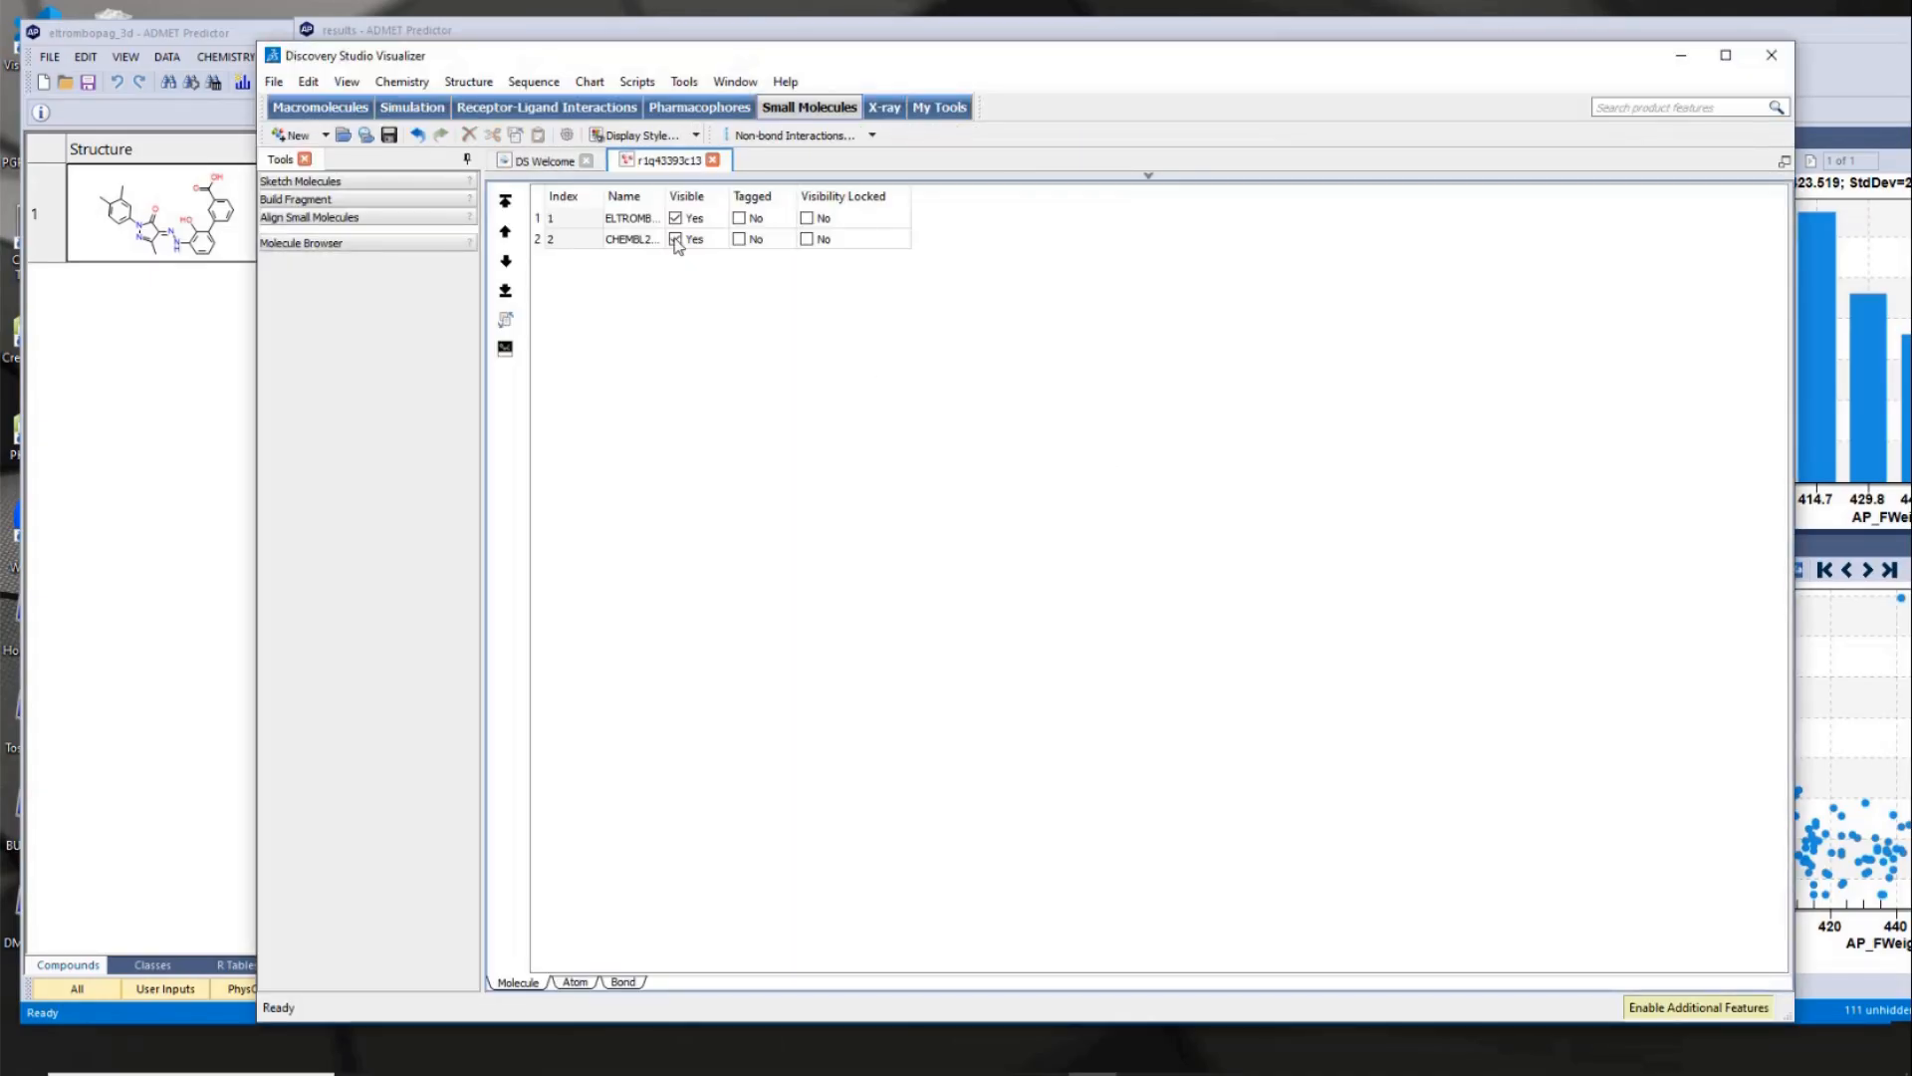
click(1148, 176)
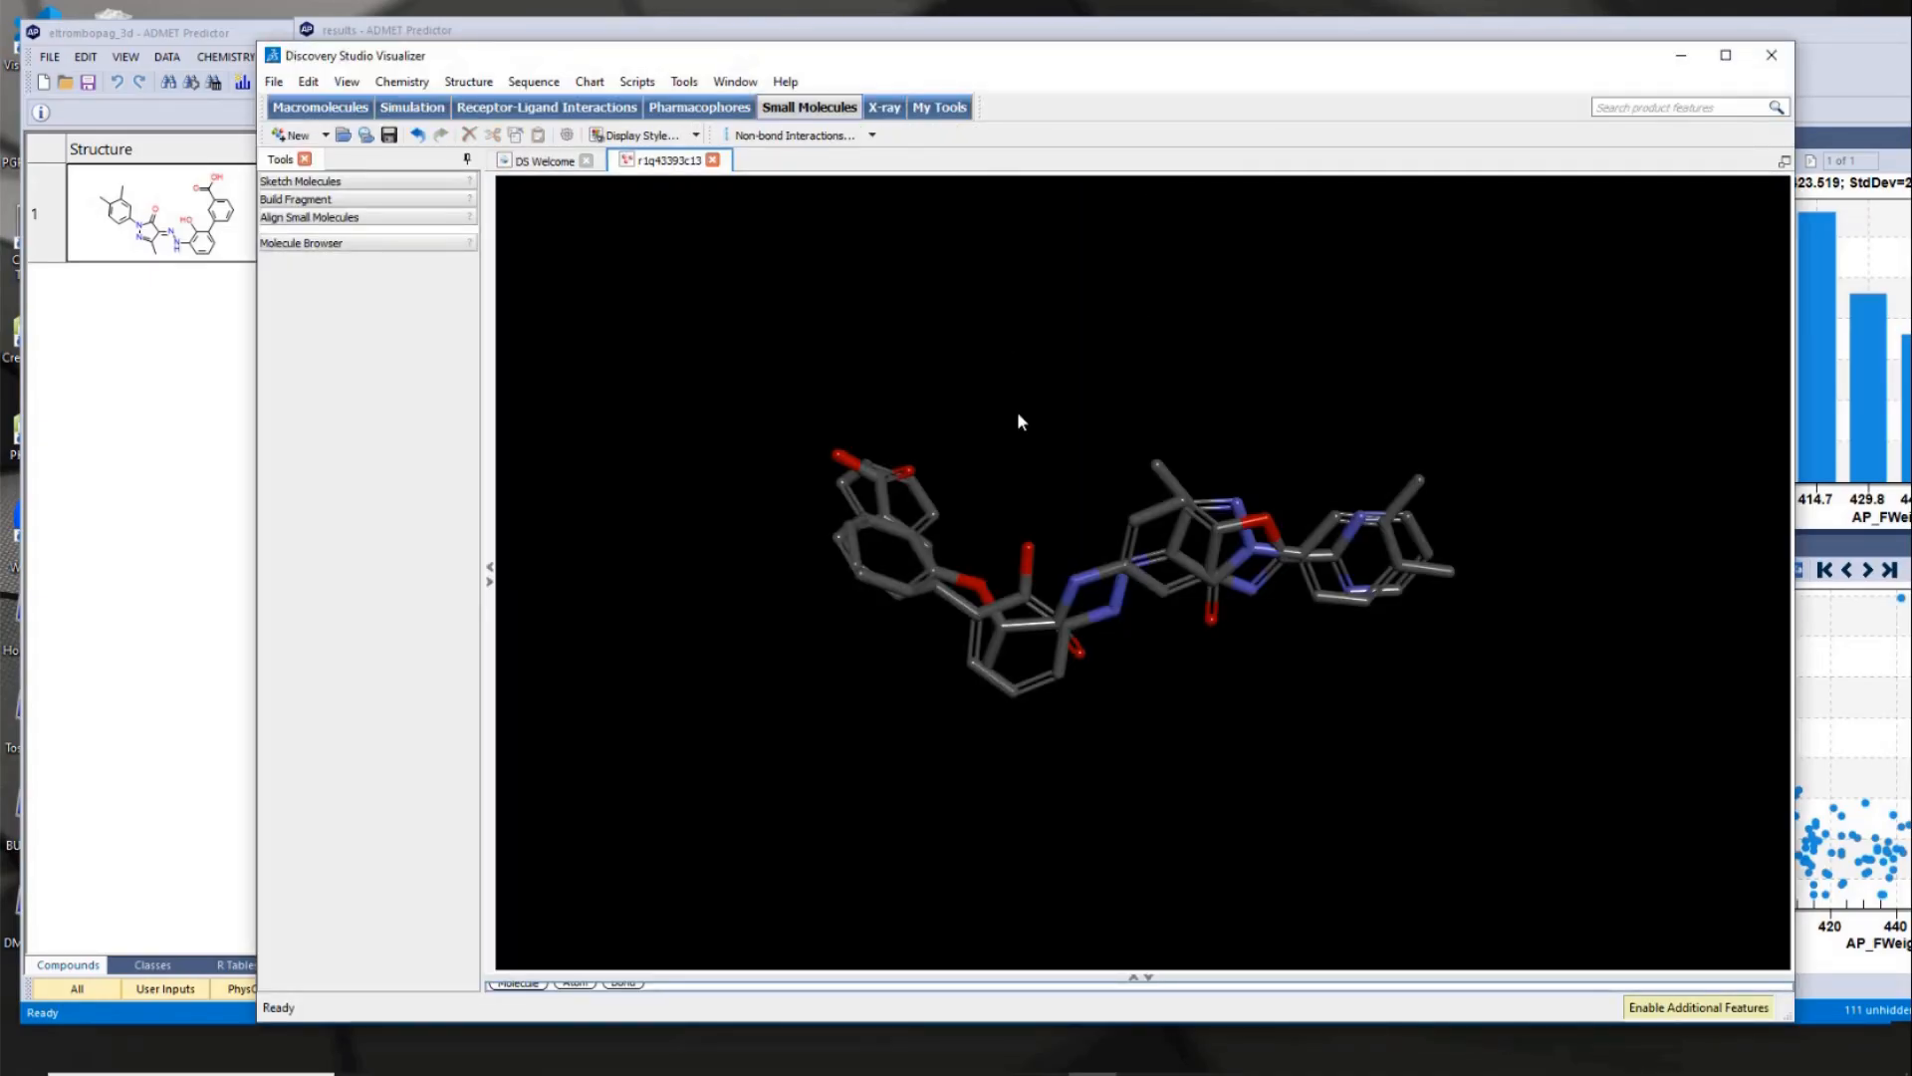
drag(1016, 422, 855, 448)
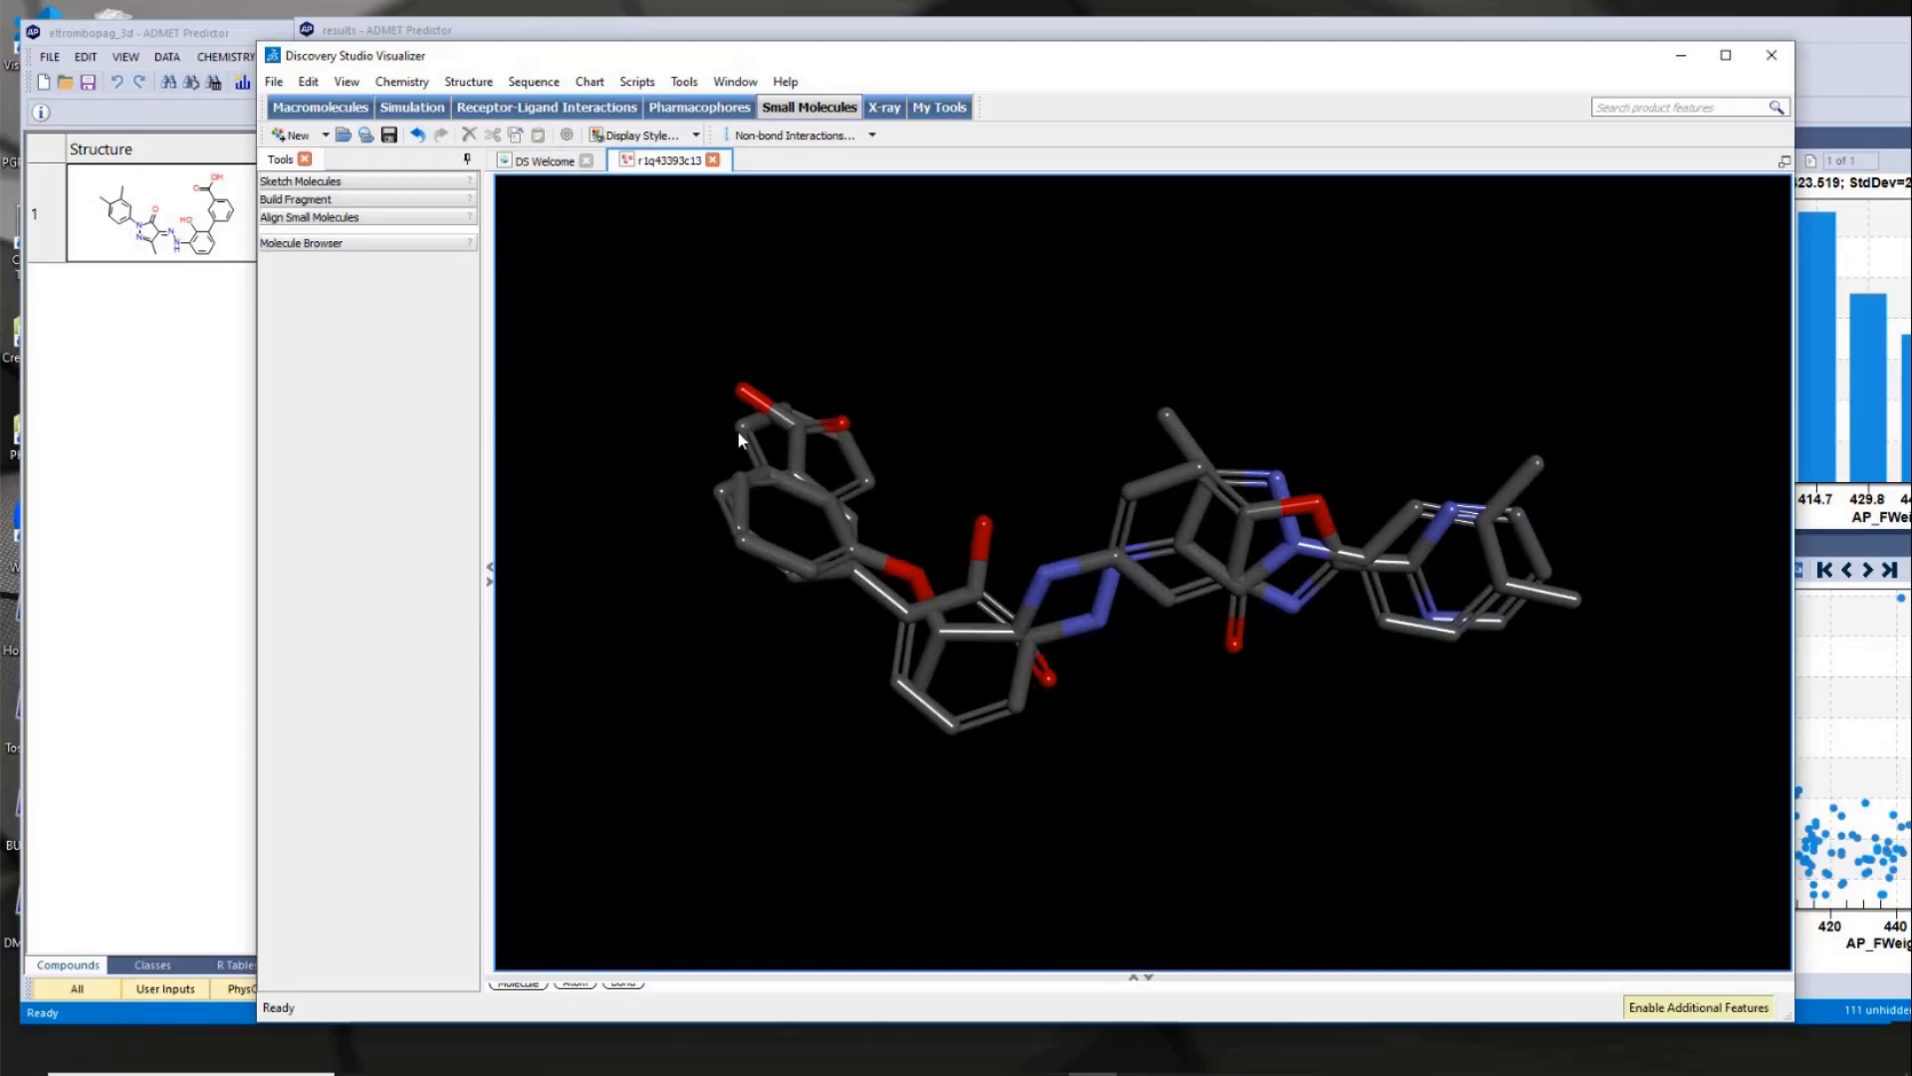
mouse_move(1000, 377)
mouse_down()
mouse_move(981, 444)
mouse_move(1126, 358)
mouse_move(952, 451)
mouse_move(1032, 389)
mouse_move(1002, 364)
mouse_up()
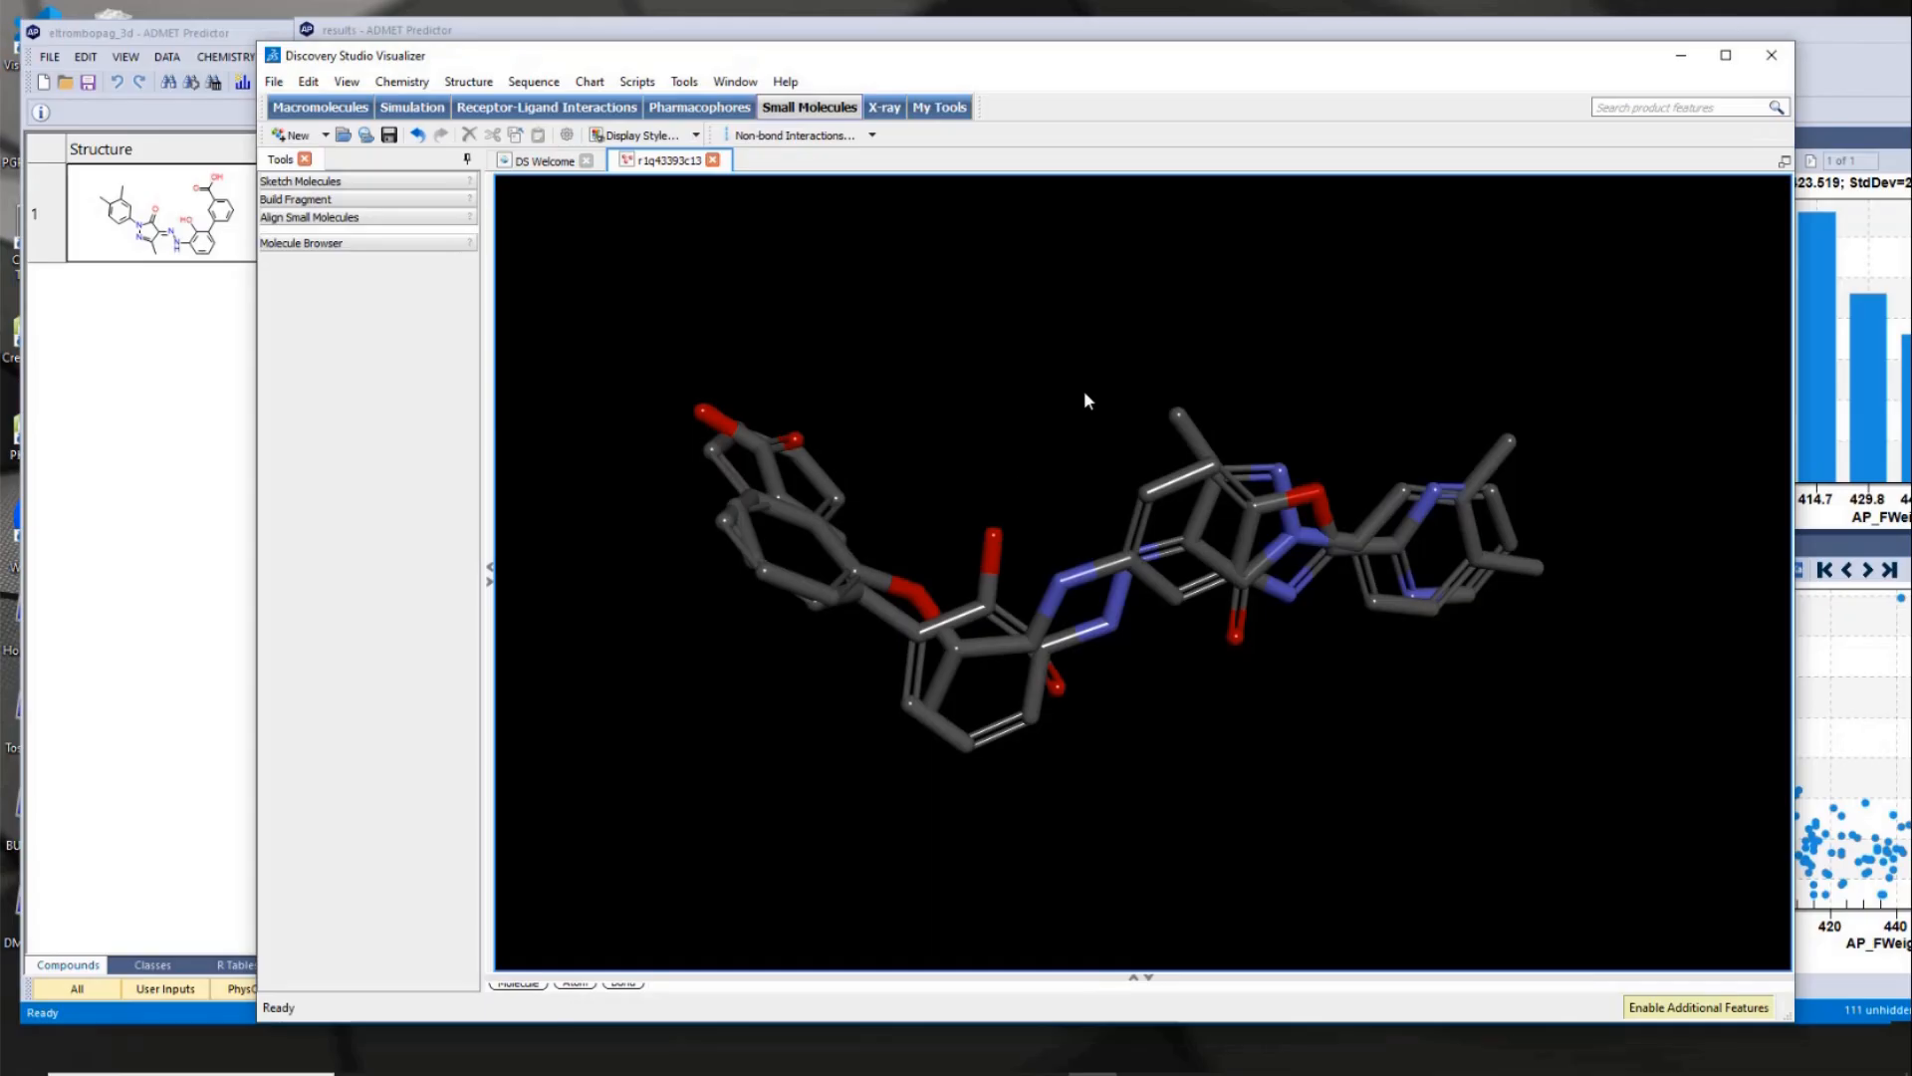
drag(1086, 398, 1167, 361)
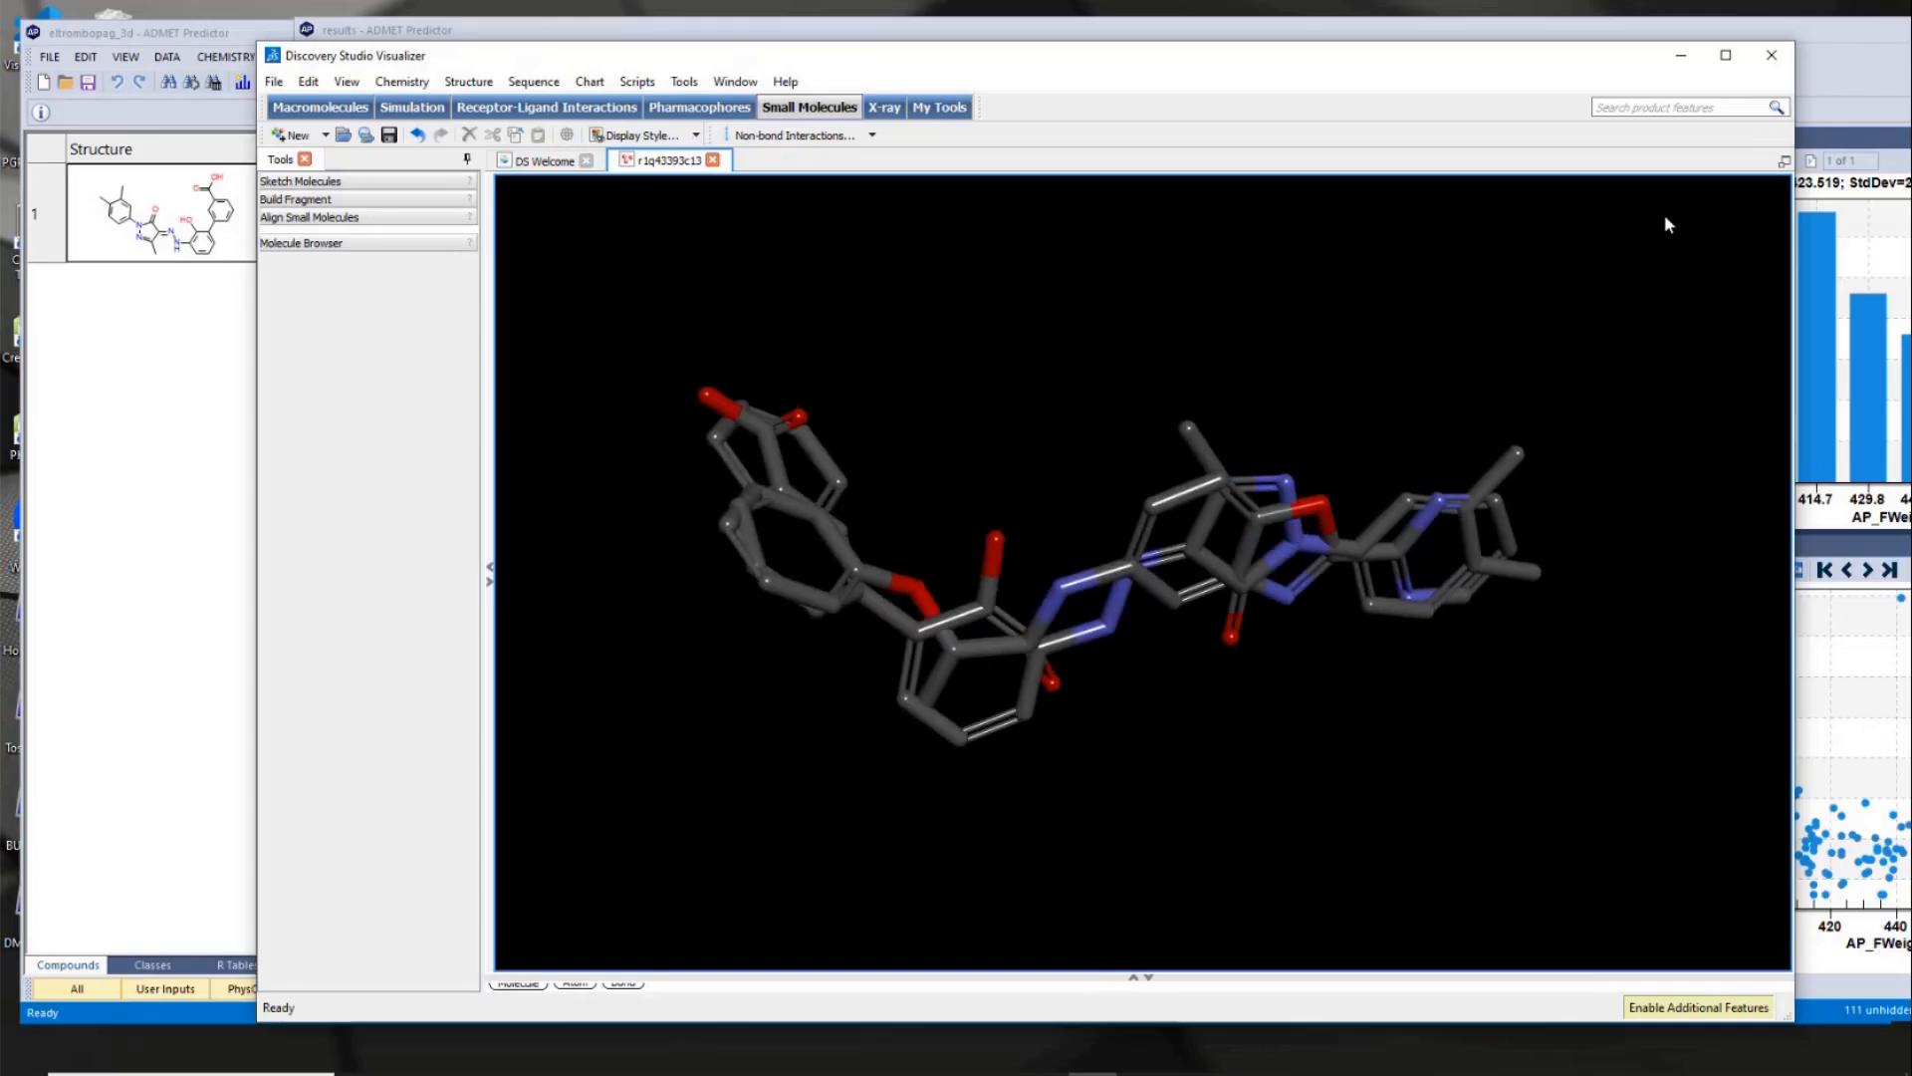
- Close the molecule alignment in Discovery Studio Visualizer and the results table in ADMET Predictor, discarding changes in both
click(1778, 63)
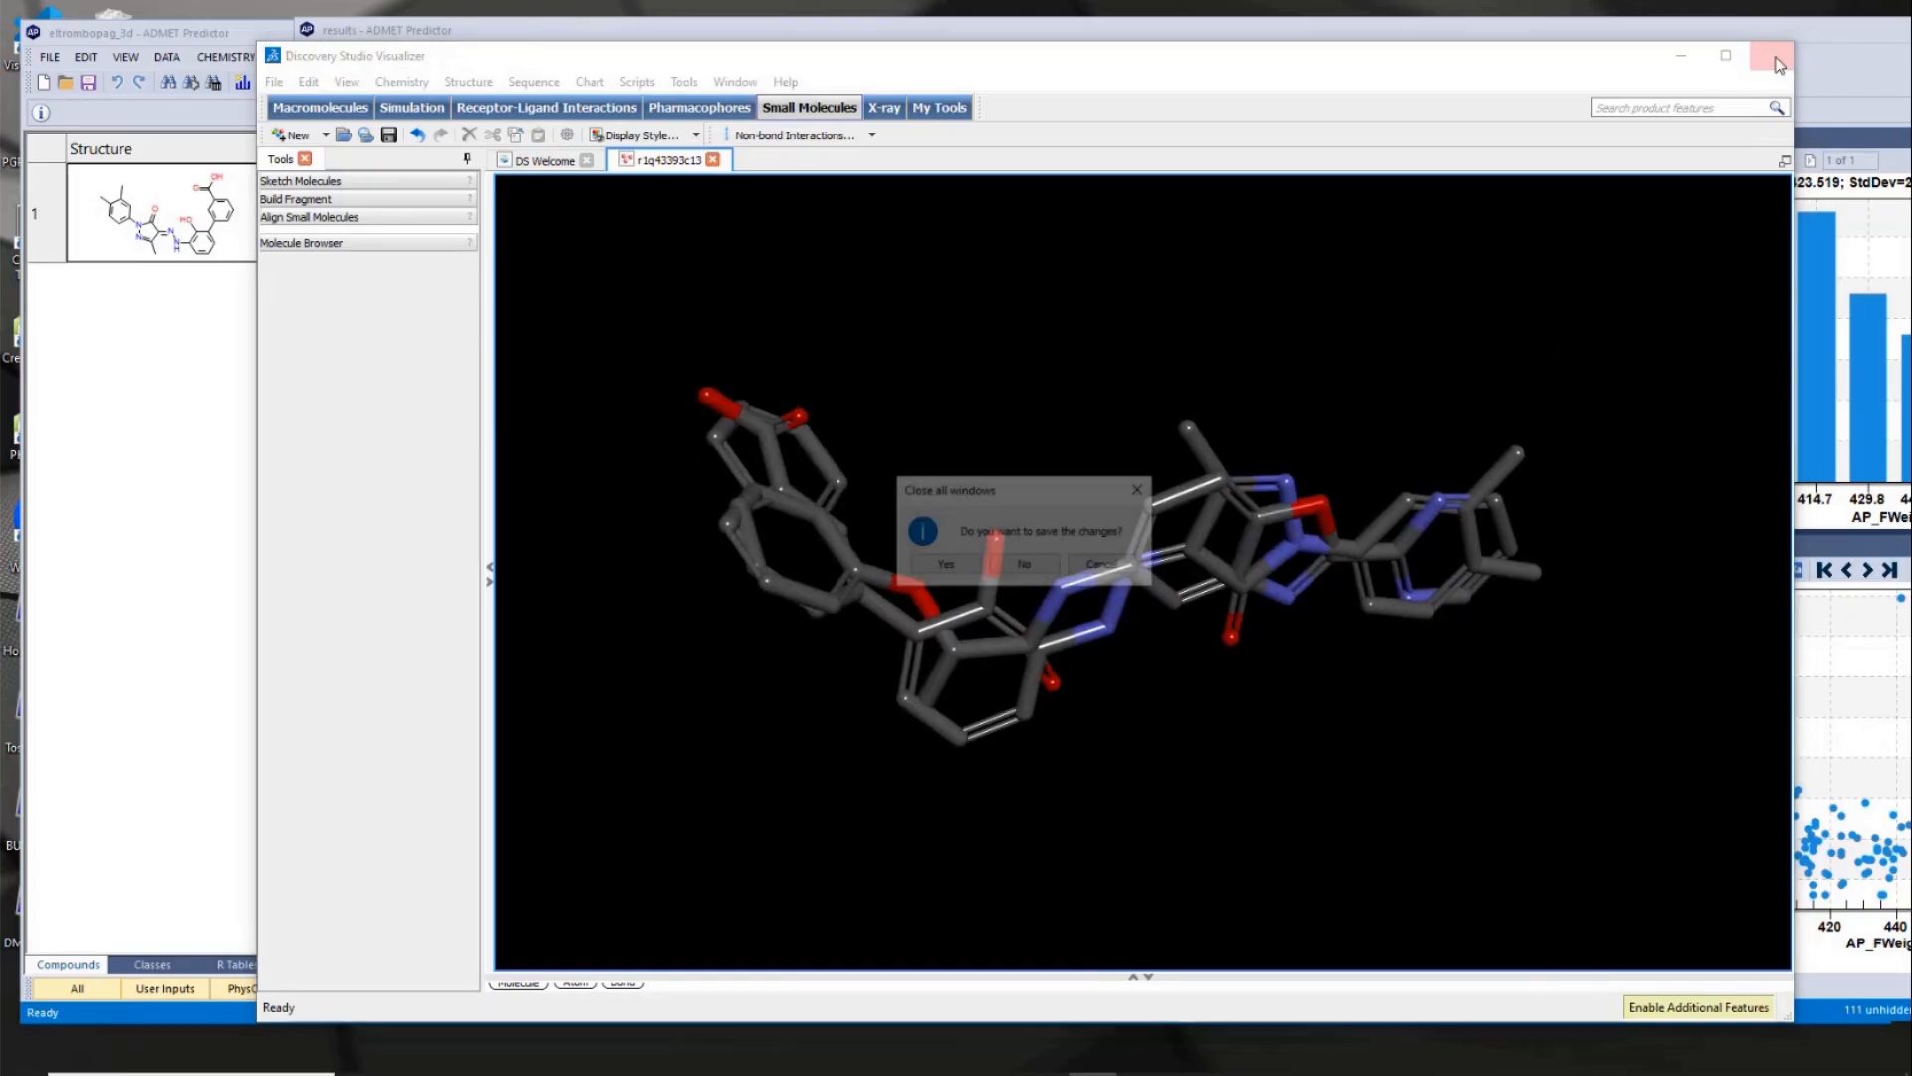
click(1022, 565)
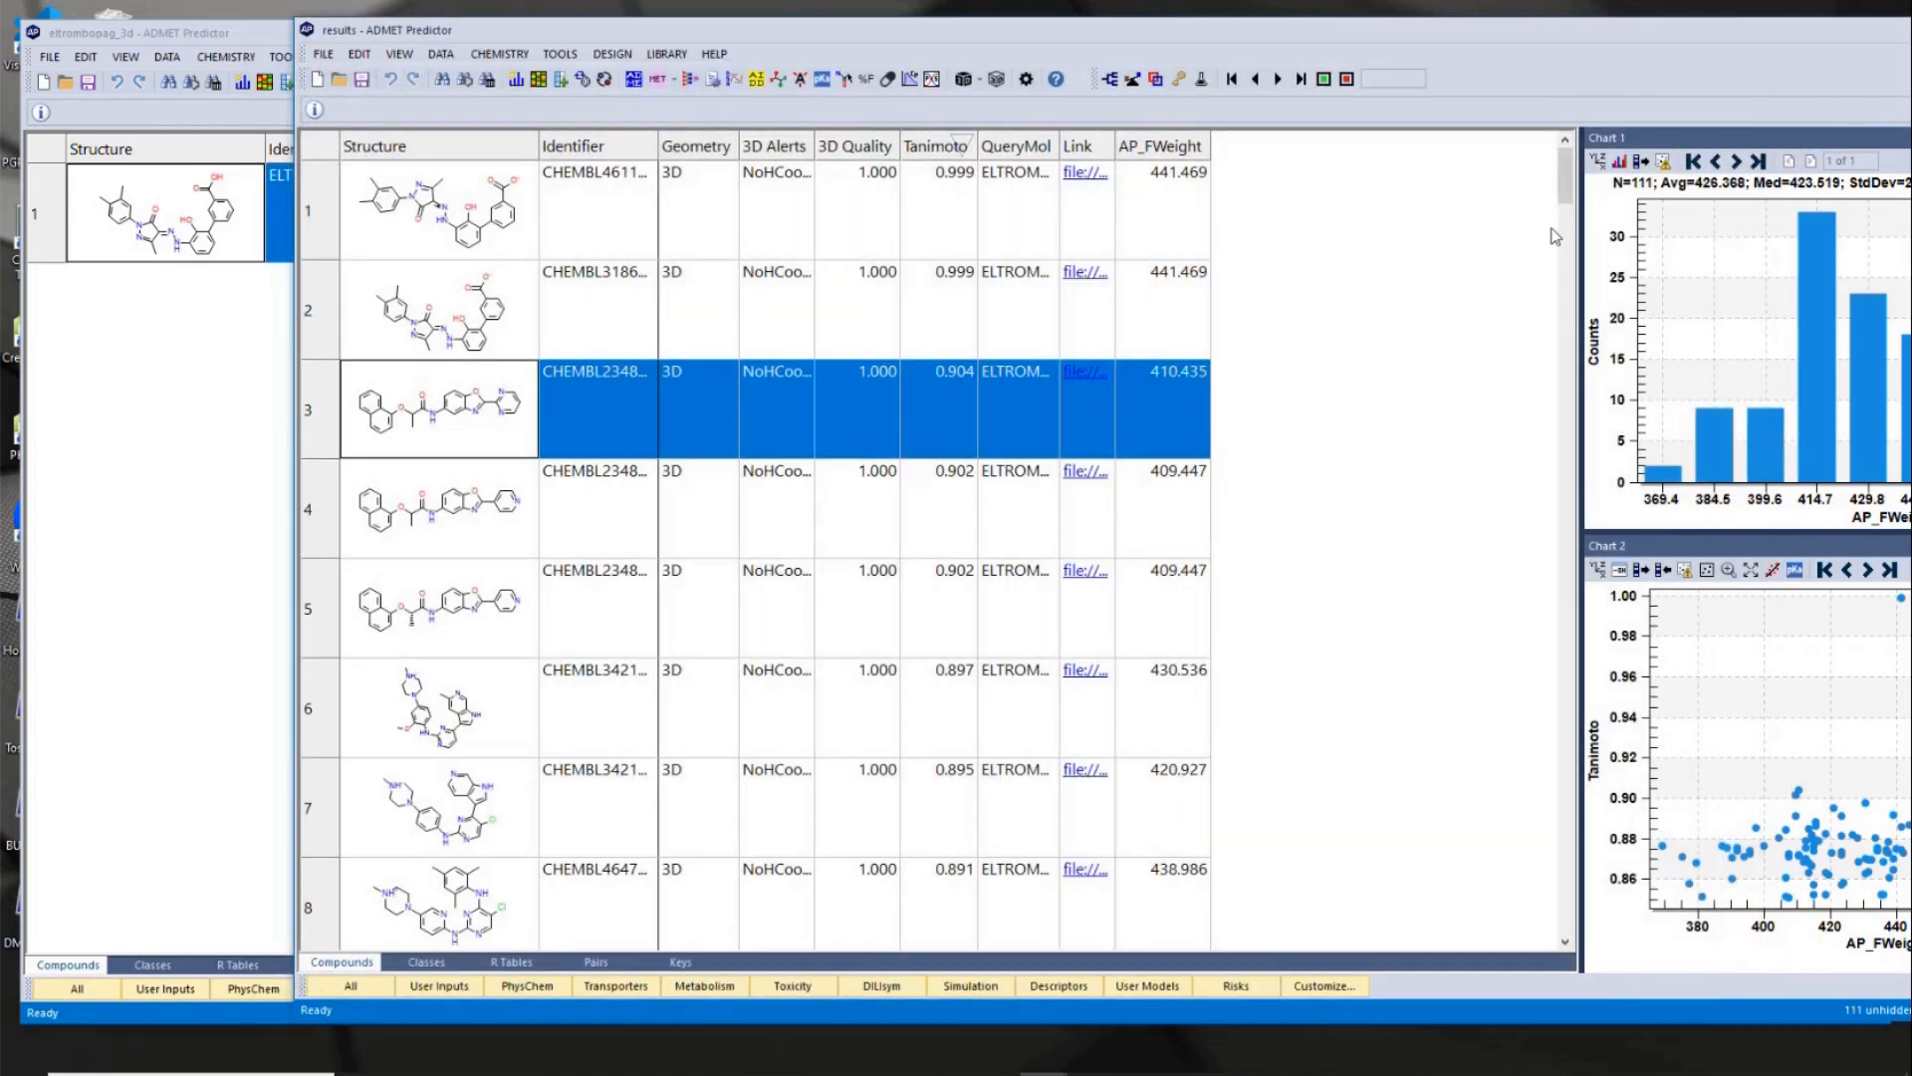
double_click(1624, 30)
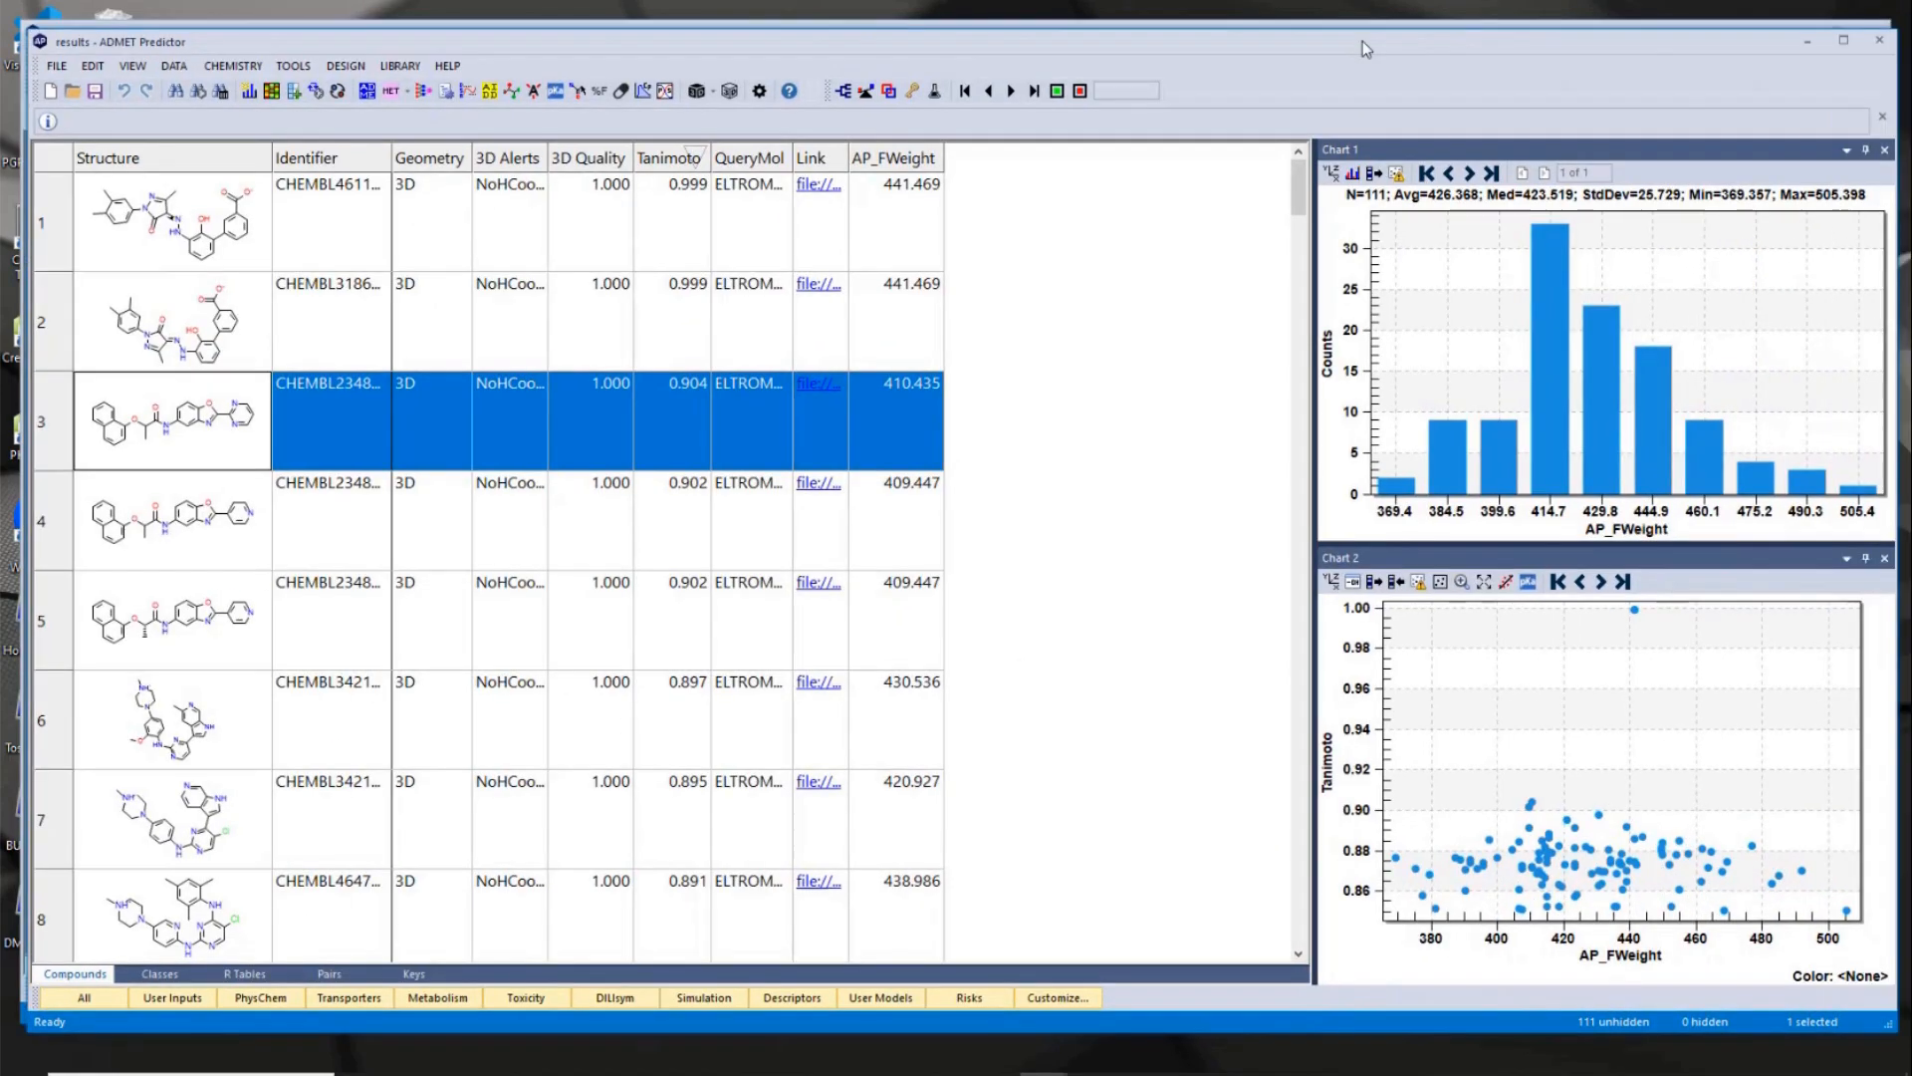
click(1880, 40)
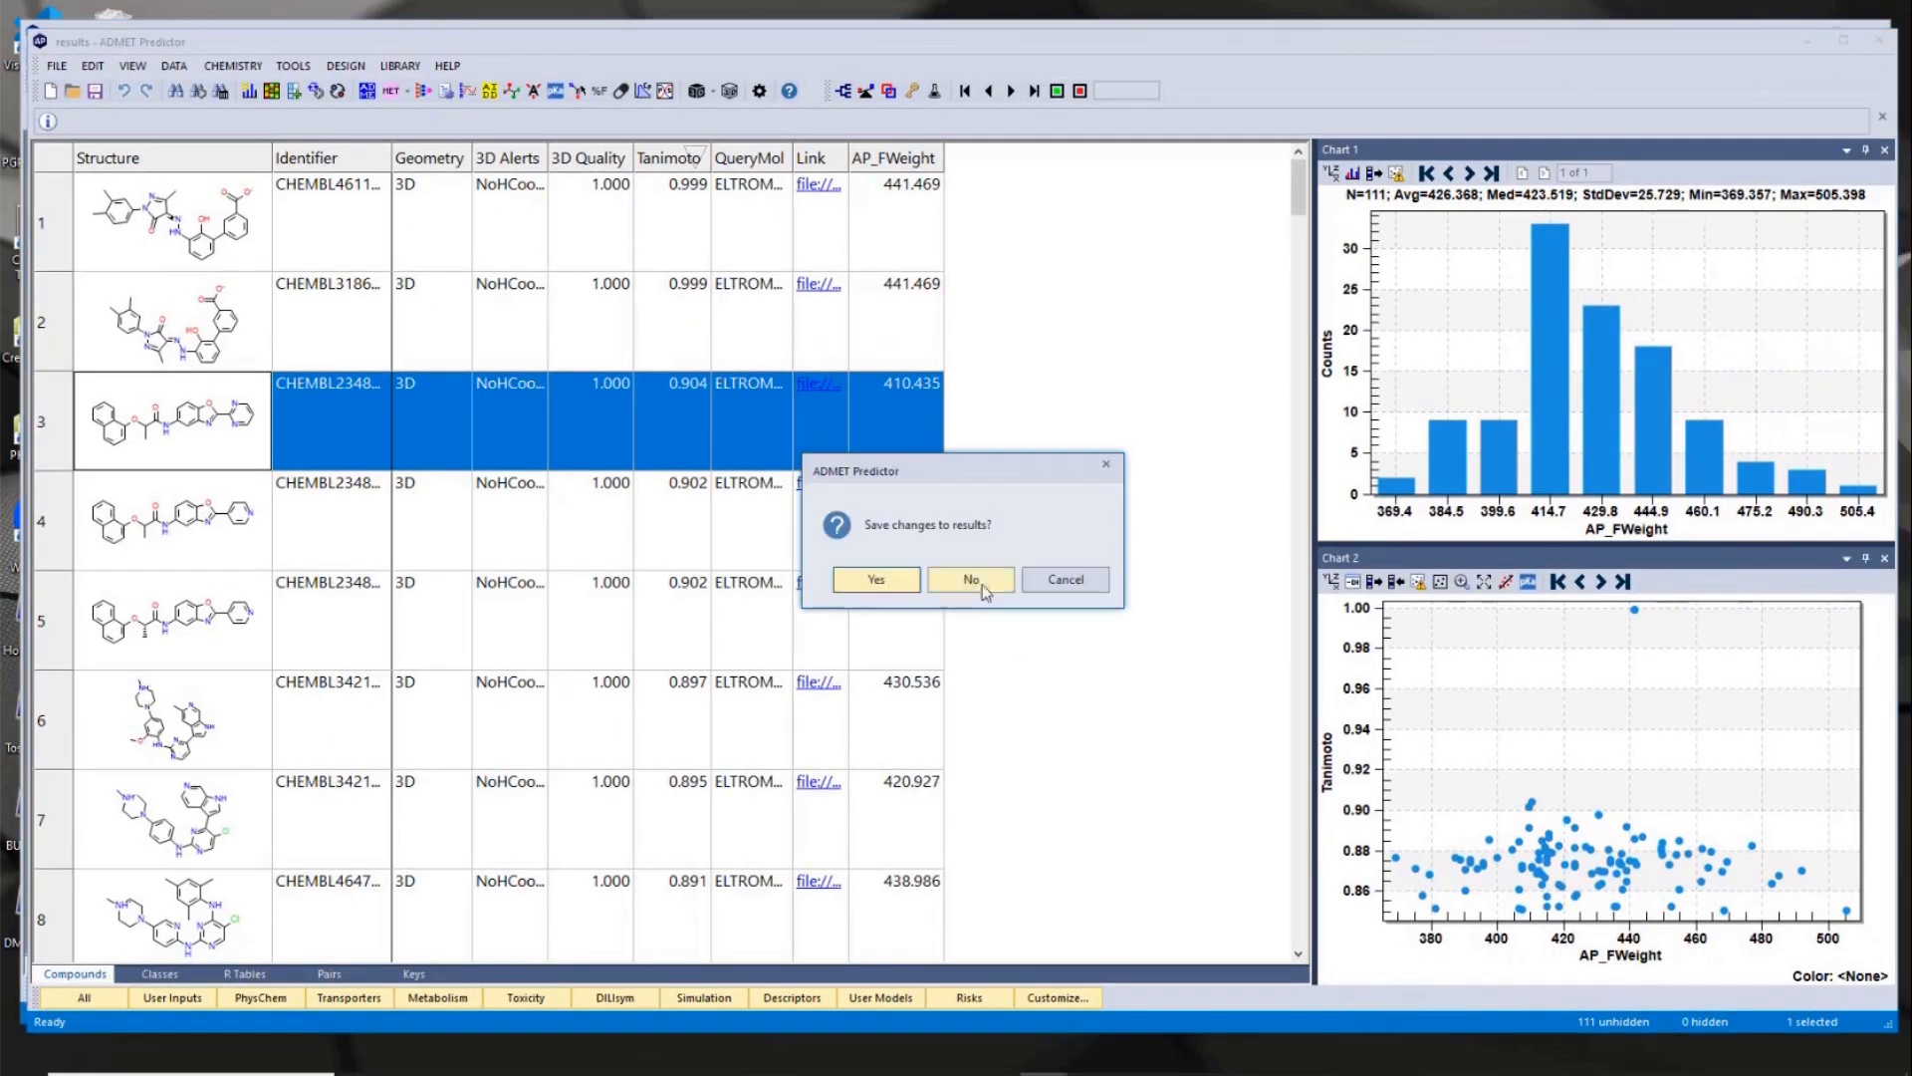
click(971, 580)
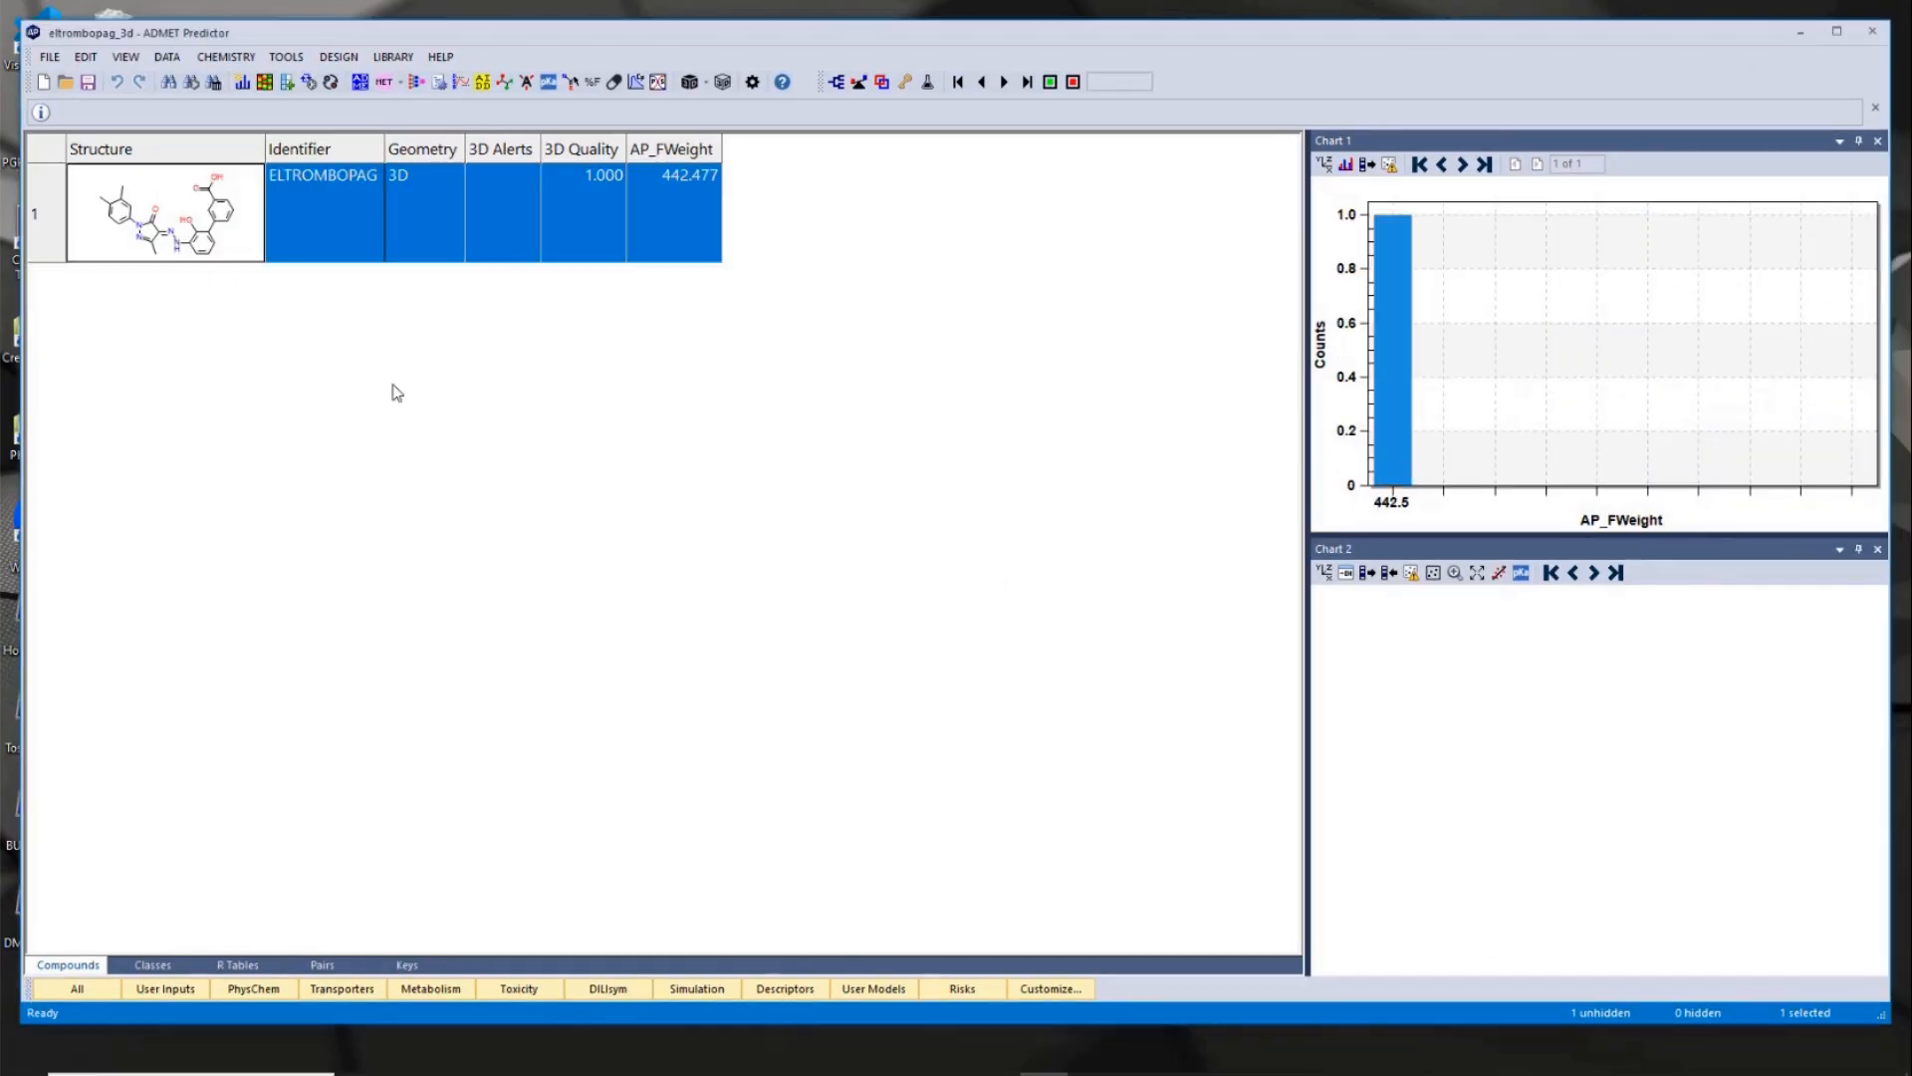
- Start a new 3D similarity search for eltrombopag and review the acceptor, donor and ring features mapped onto its structure
click(393, 57)
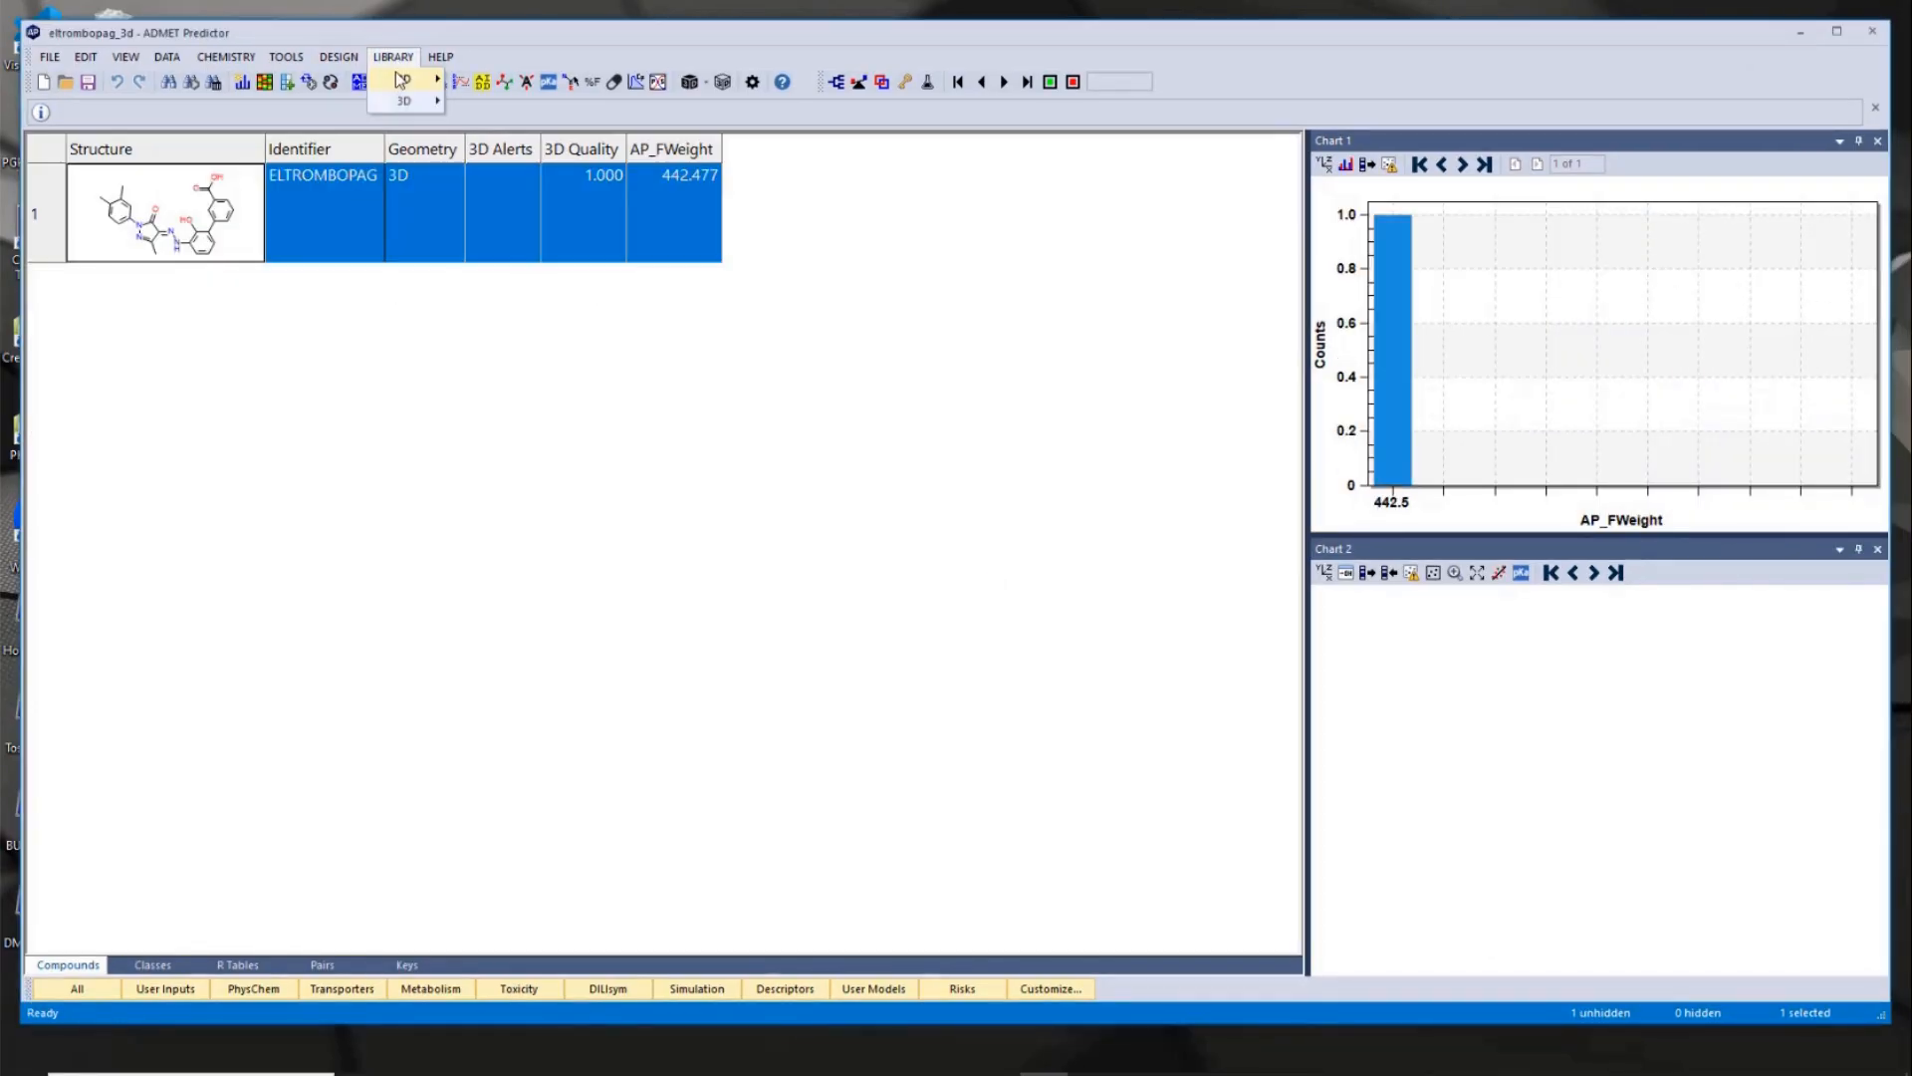
mouse_move(435, 103)
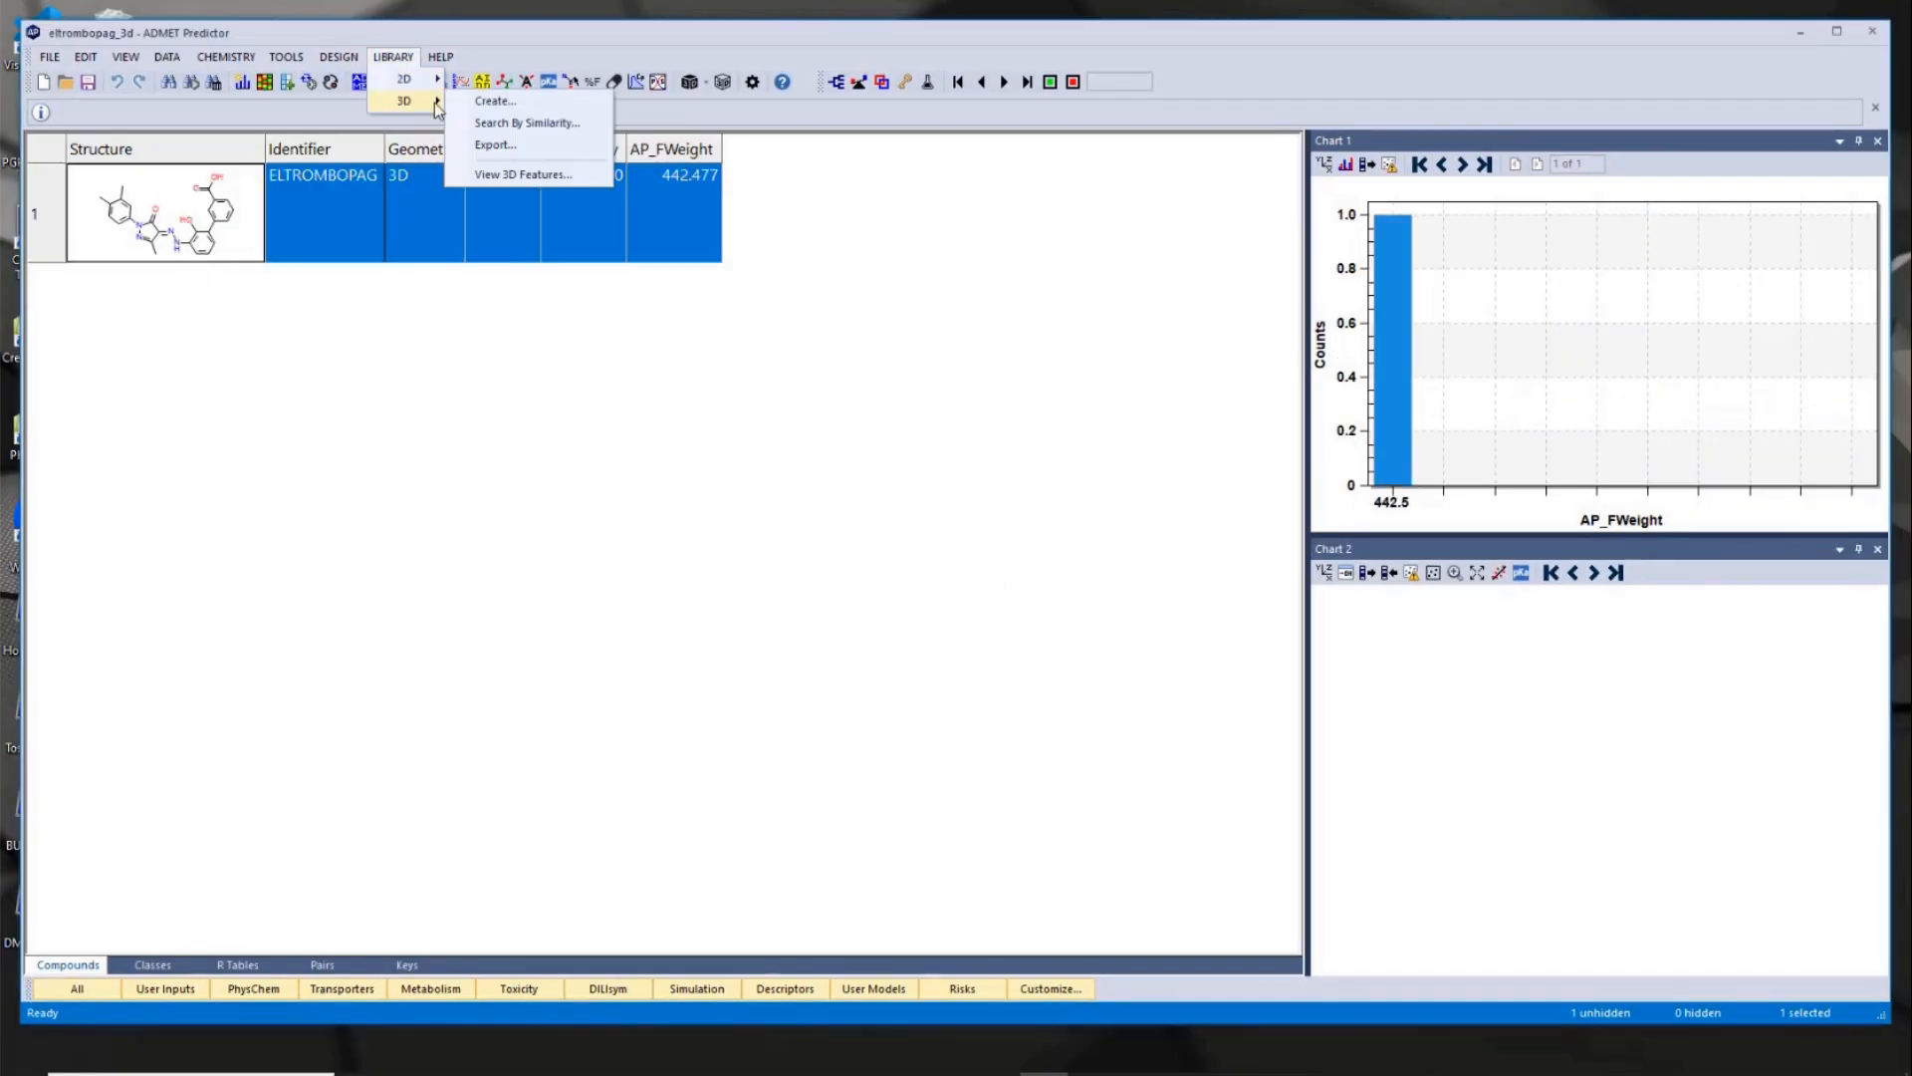
click(526, 123)
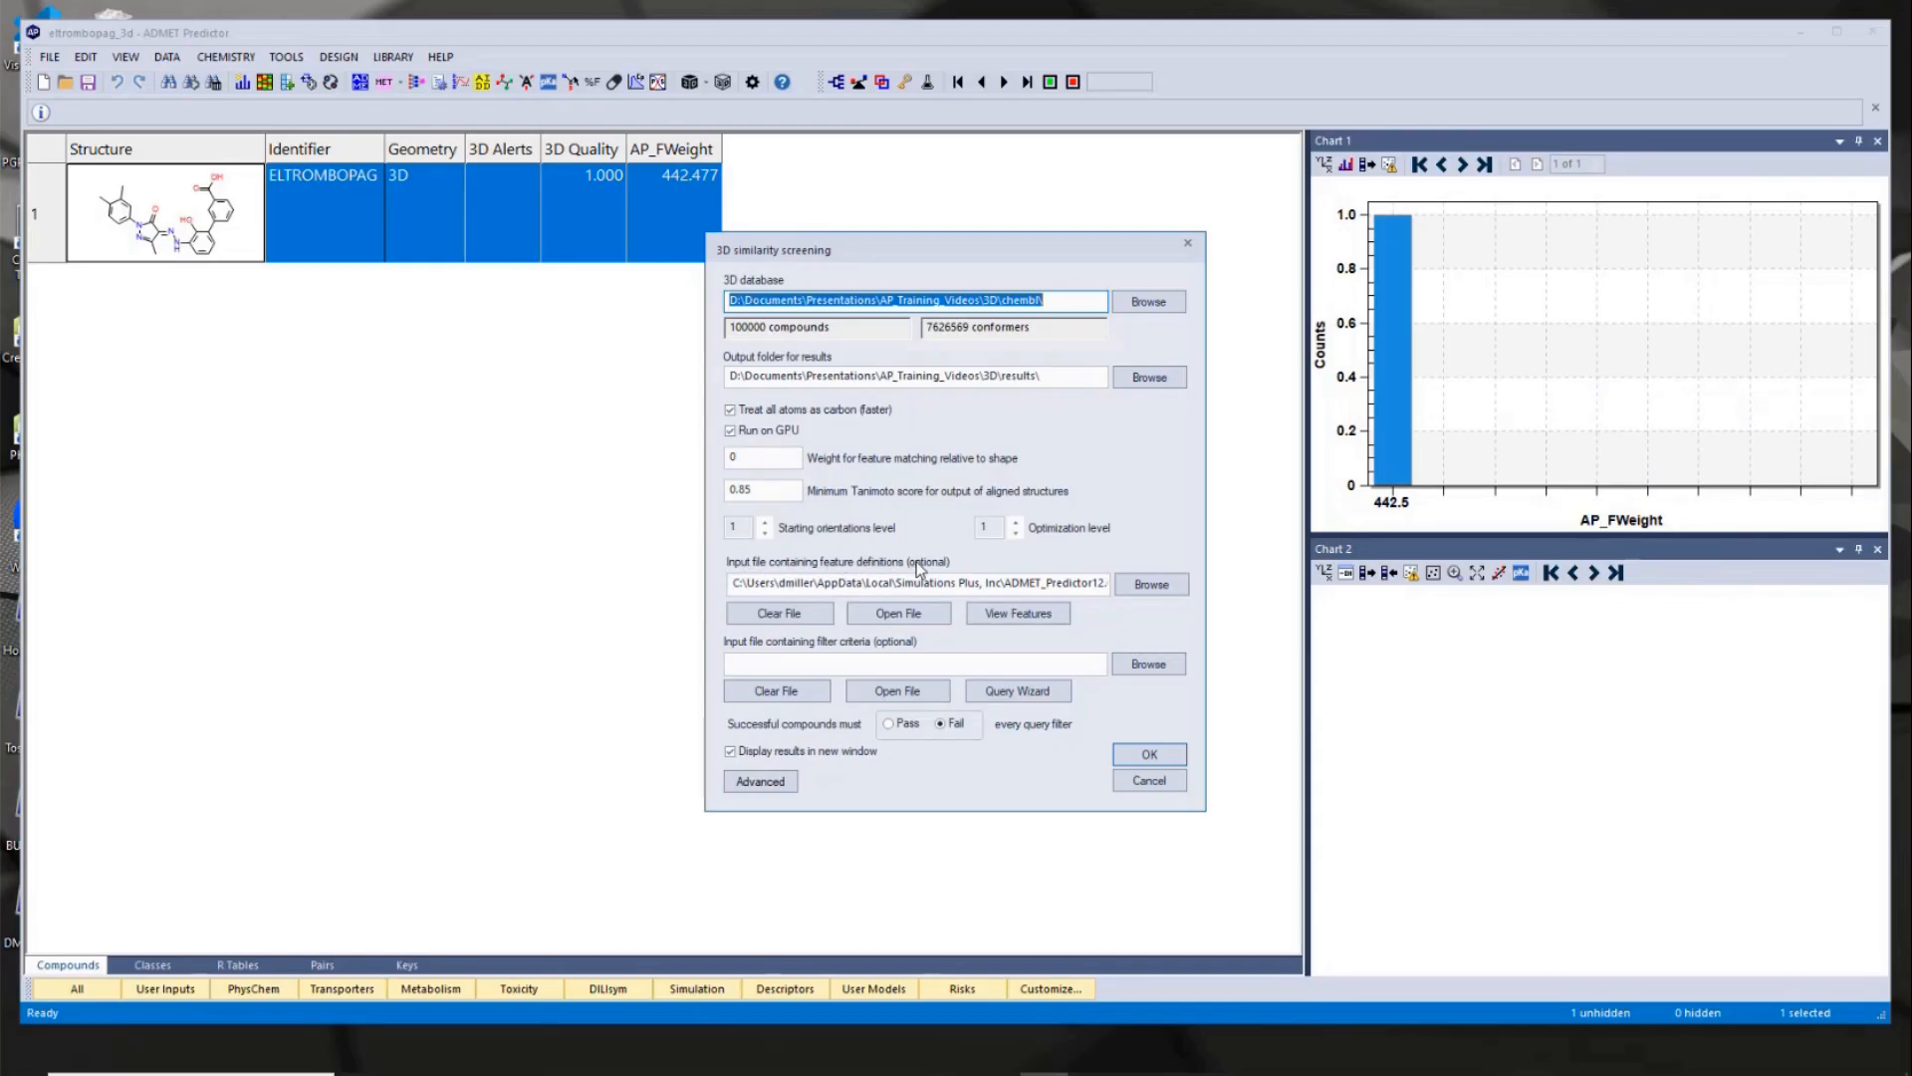
mouse_move(905, 581)
mouse_move(833, 577)
click(1029, 618)
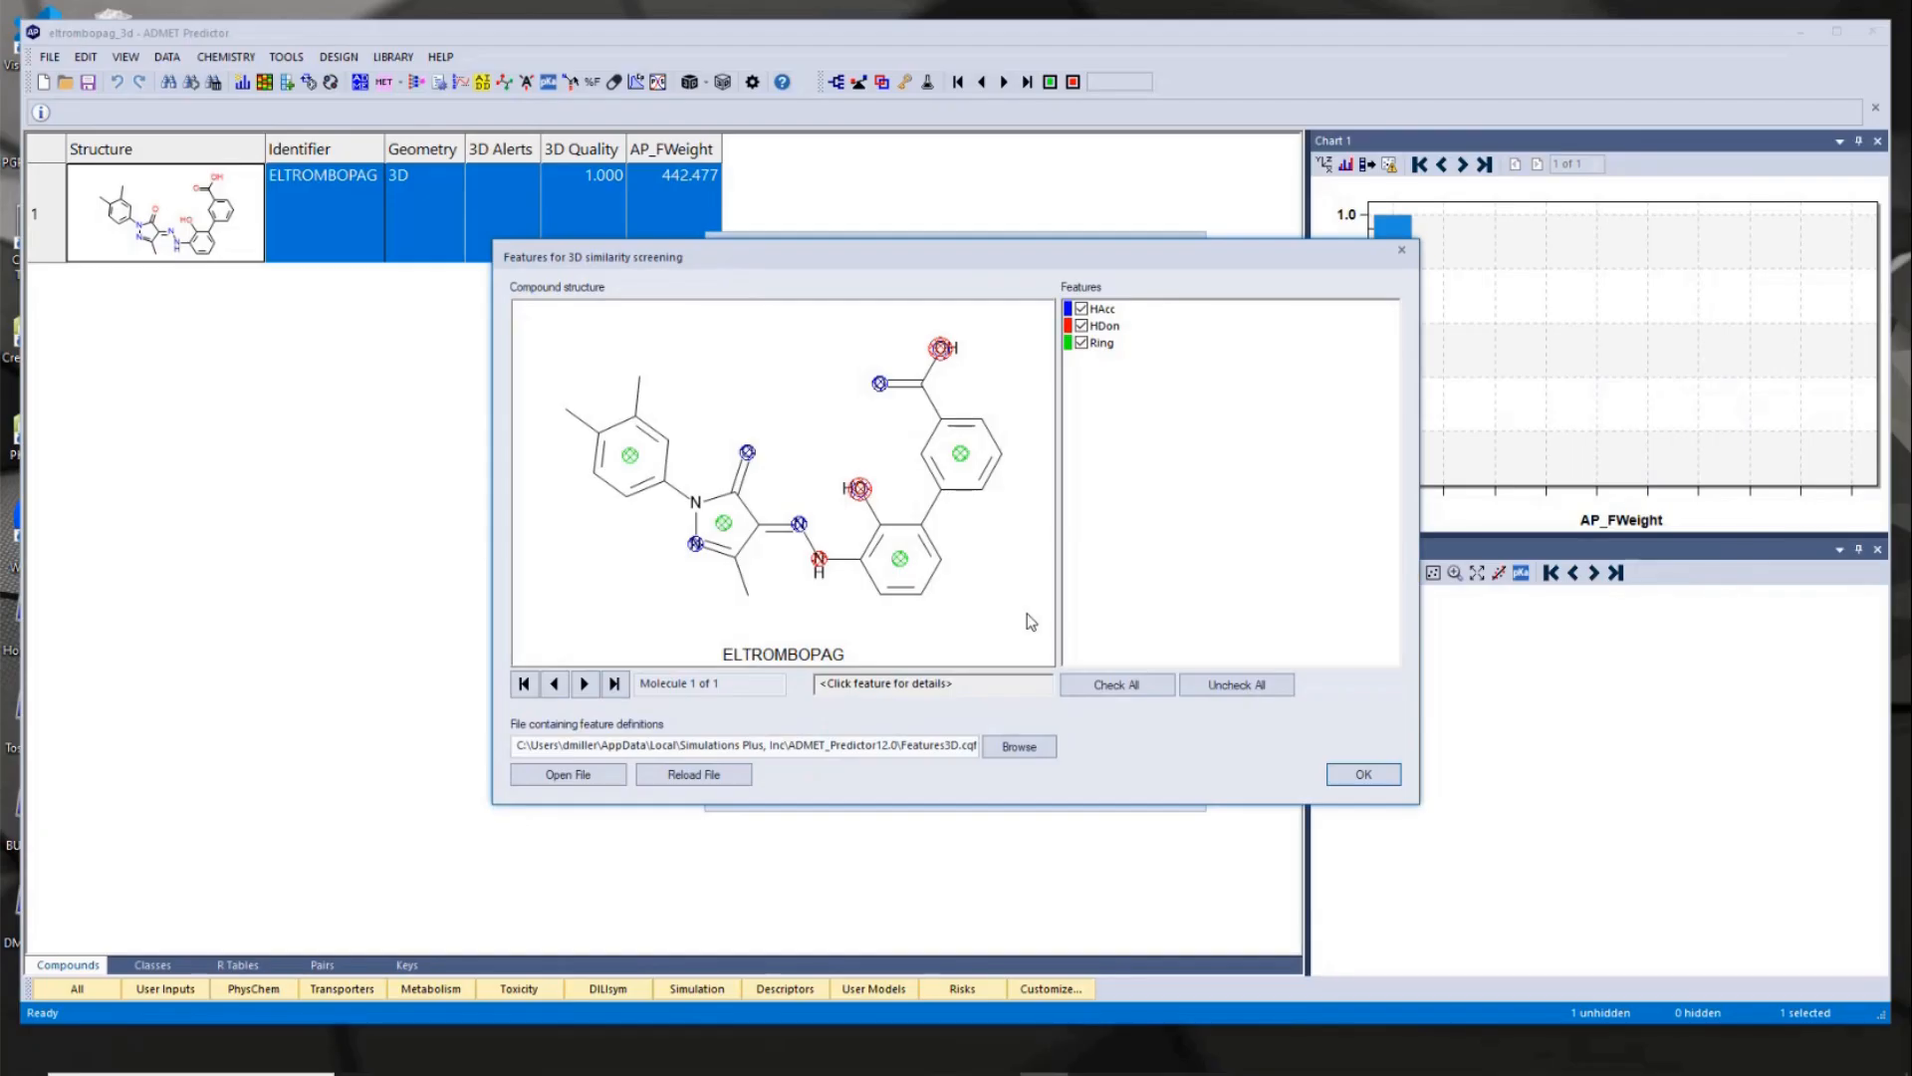
drag(959, 239, 1246, 116)
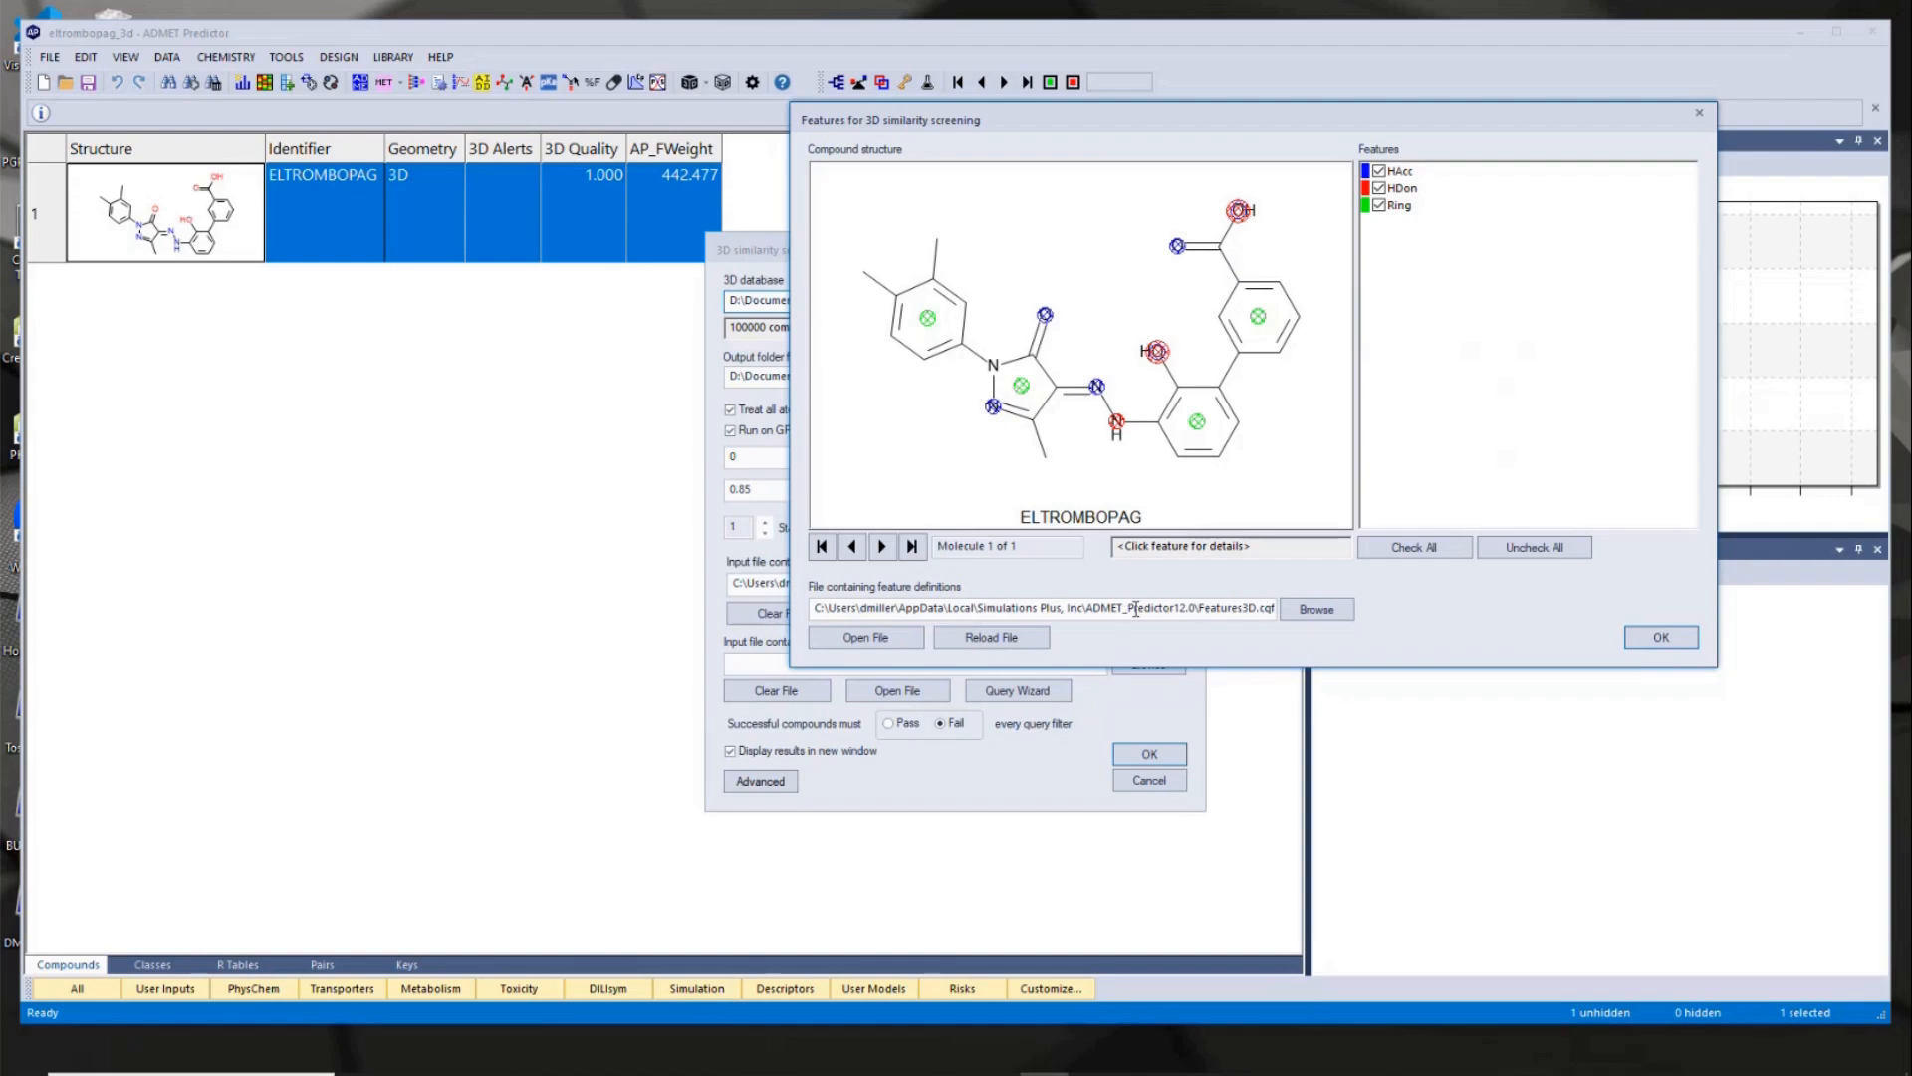
click(1661, 638)
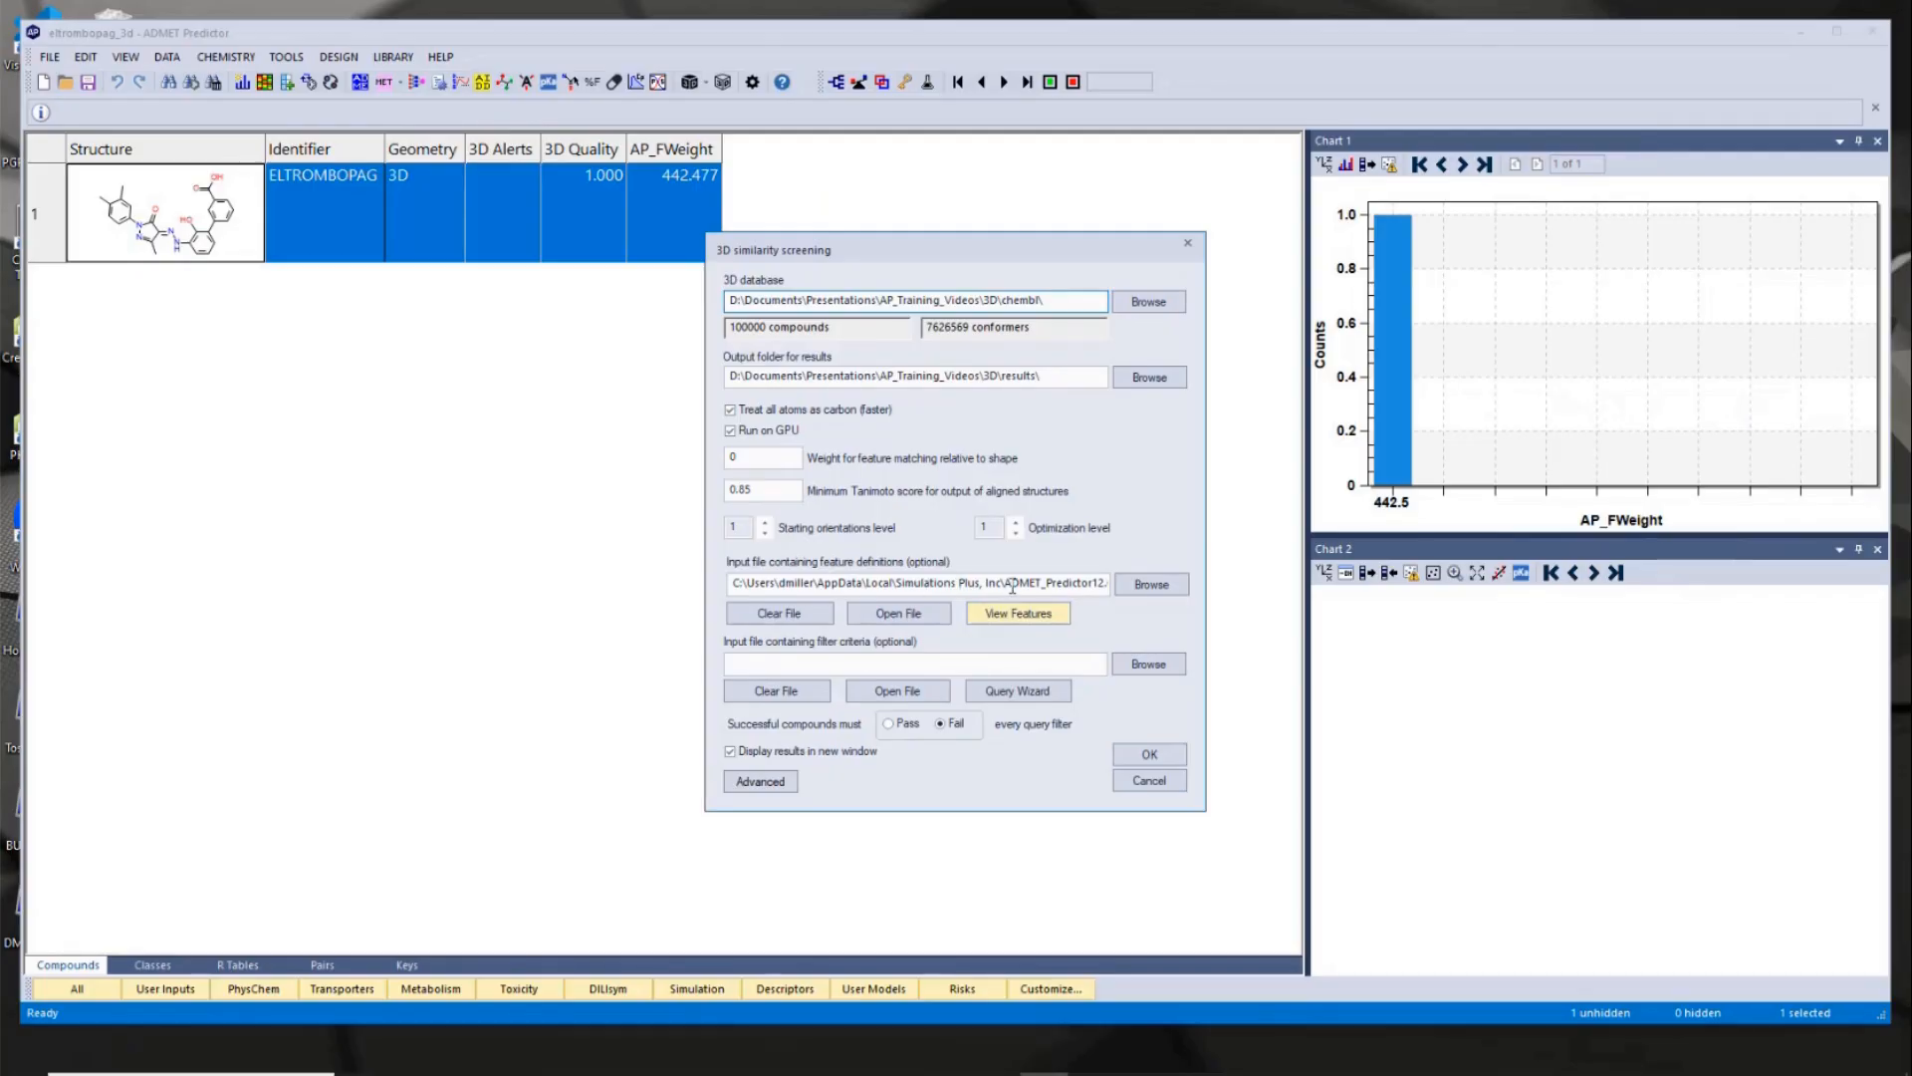
- Set the feature matching weight to 4 and minimum Tanimoto score to 0.65, with ExcludedMotif.cqf from the 3D folder as filter criteria
double_click(752, 457)
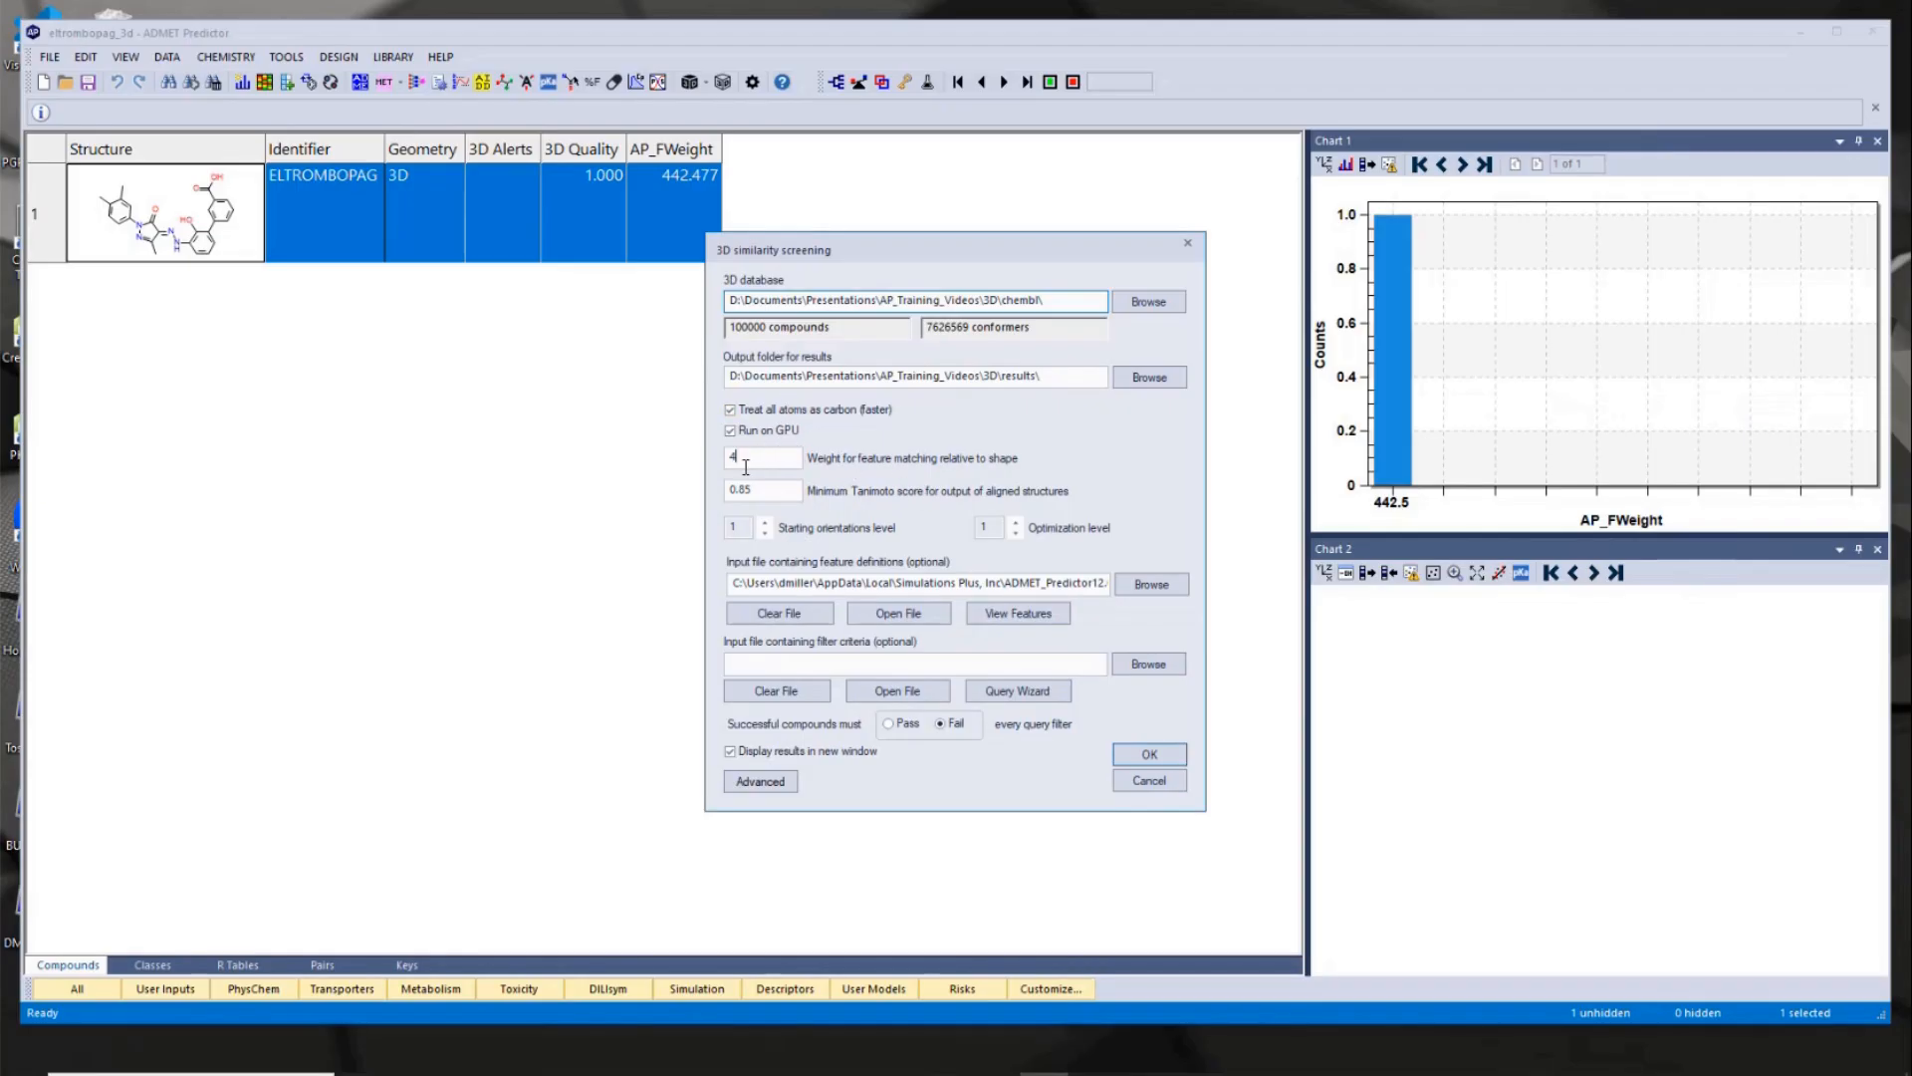
mouse_move(764, 462)
click(942, 666)
click(1148, 663)
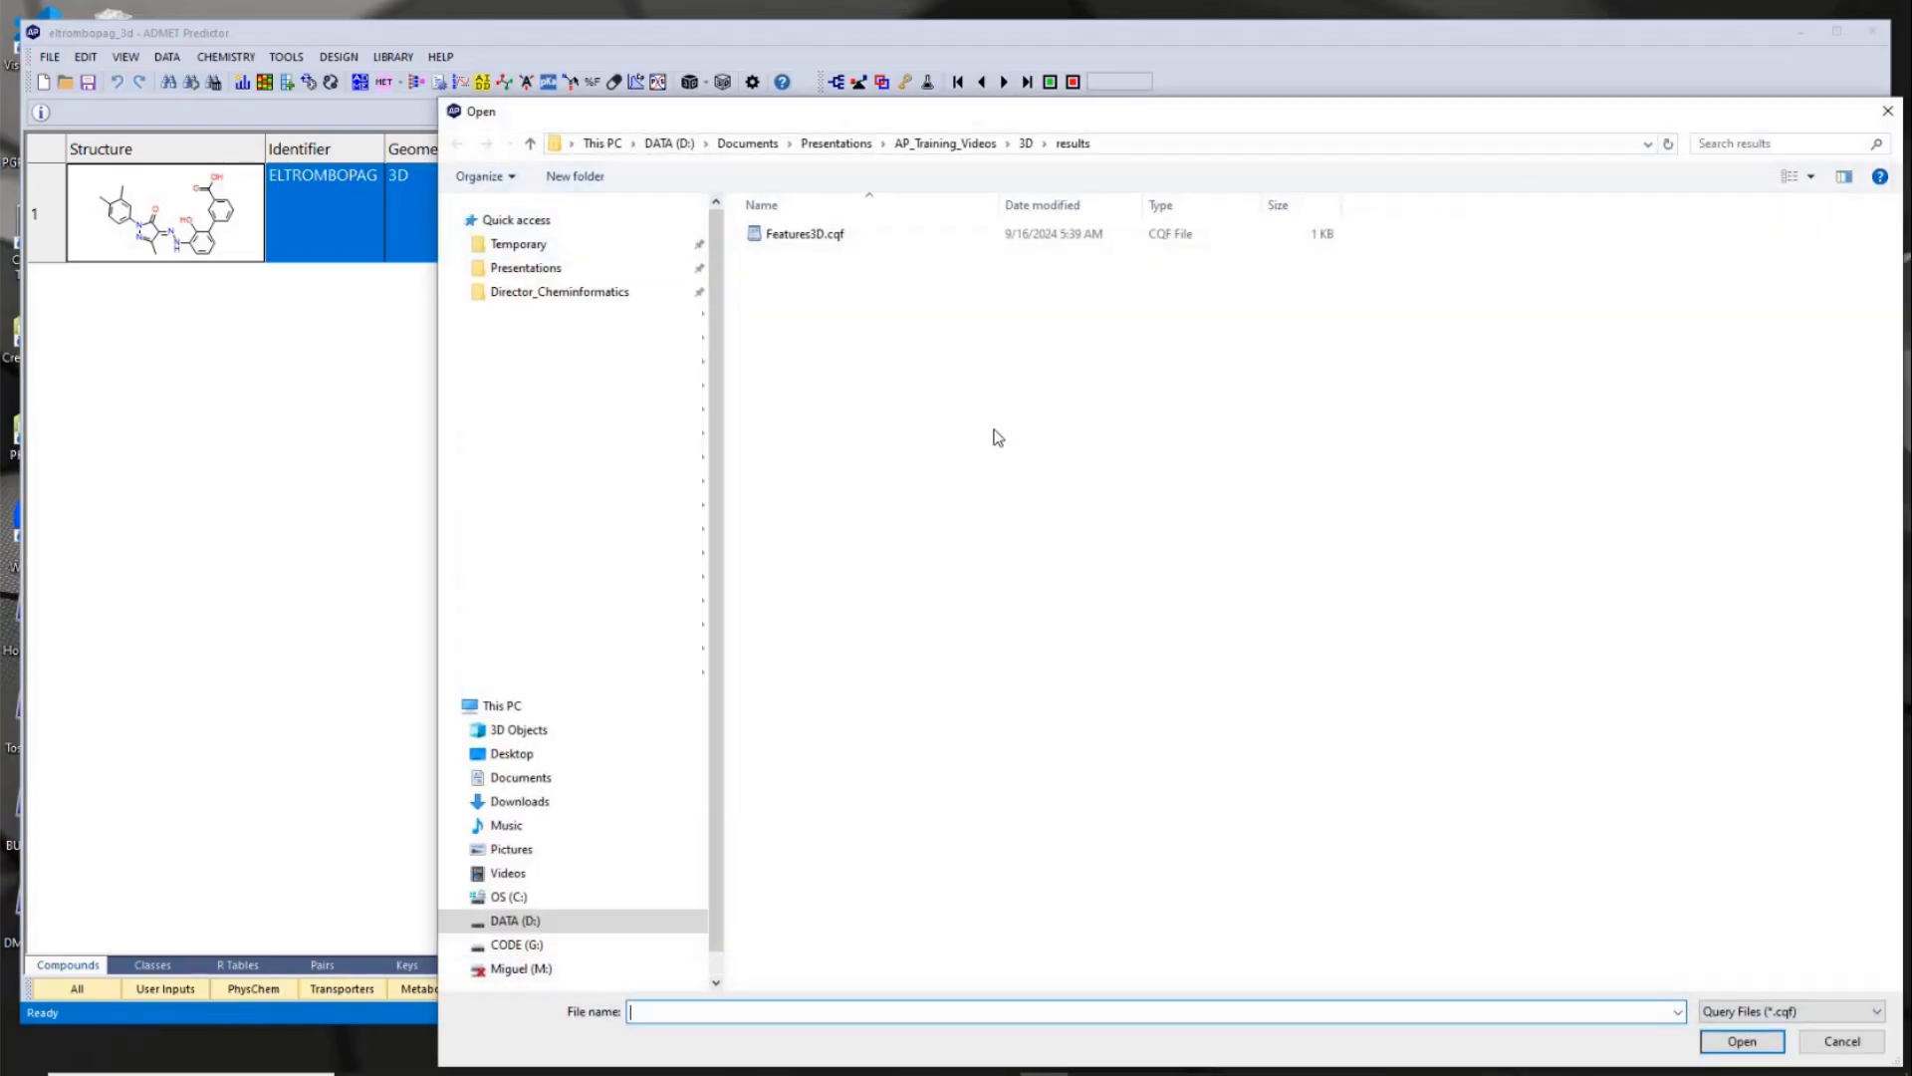
click(1025, 144)
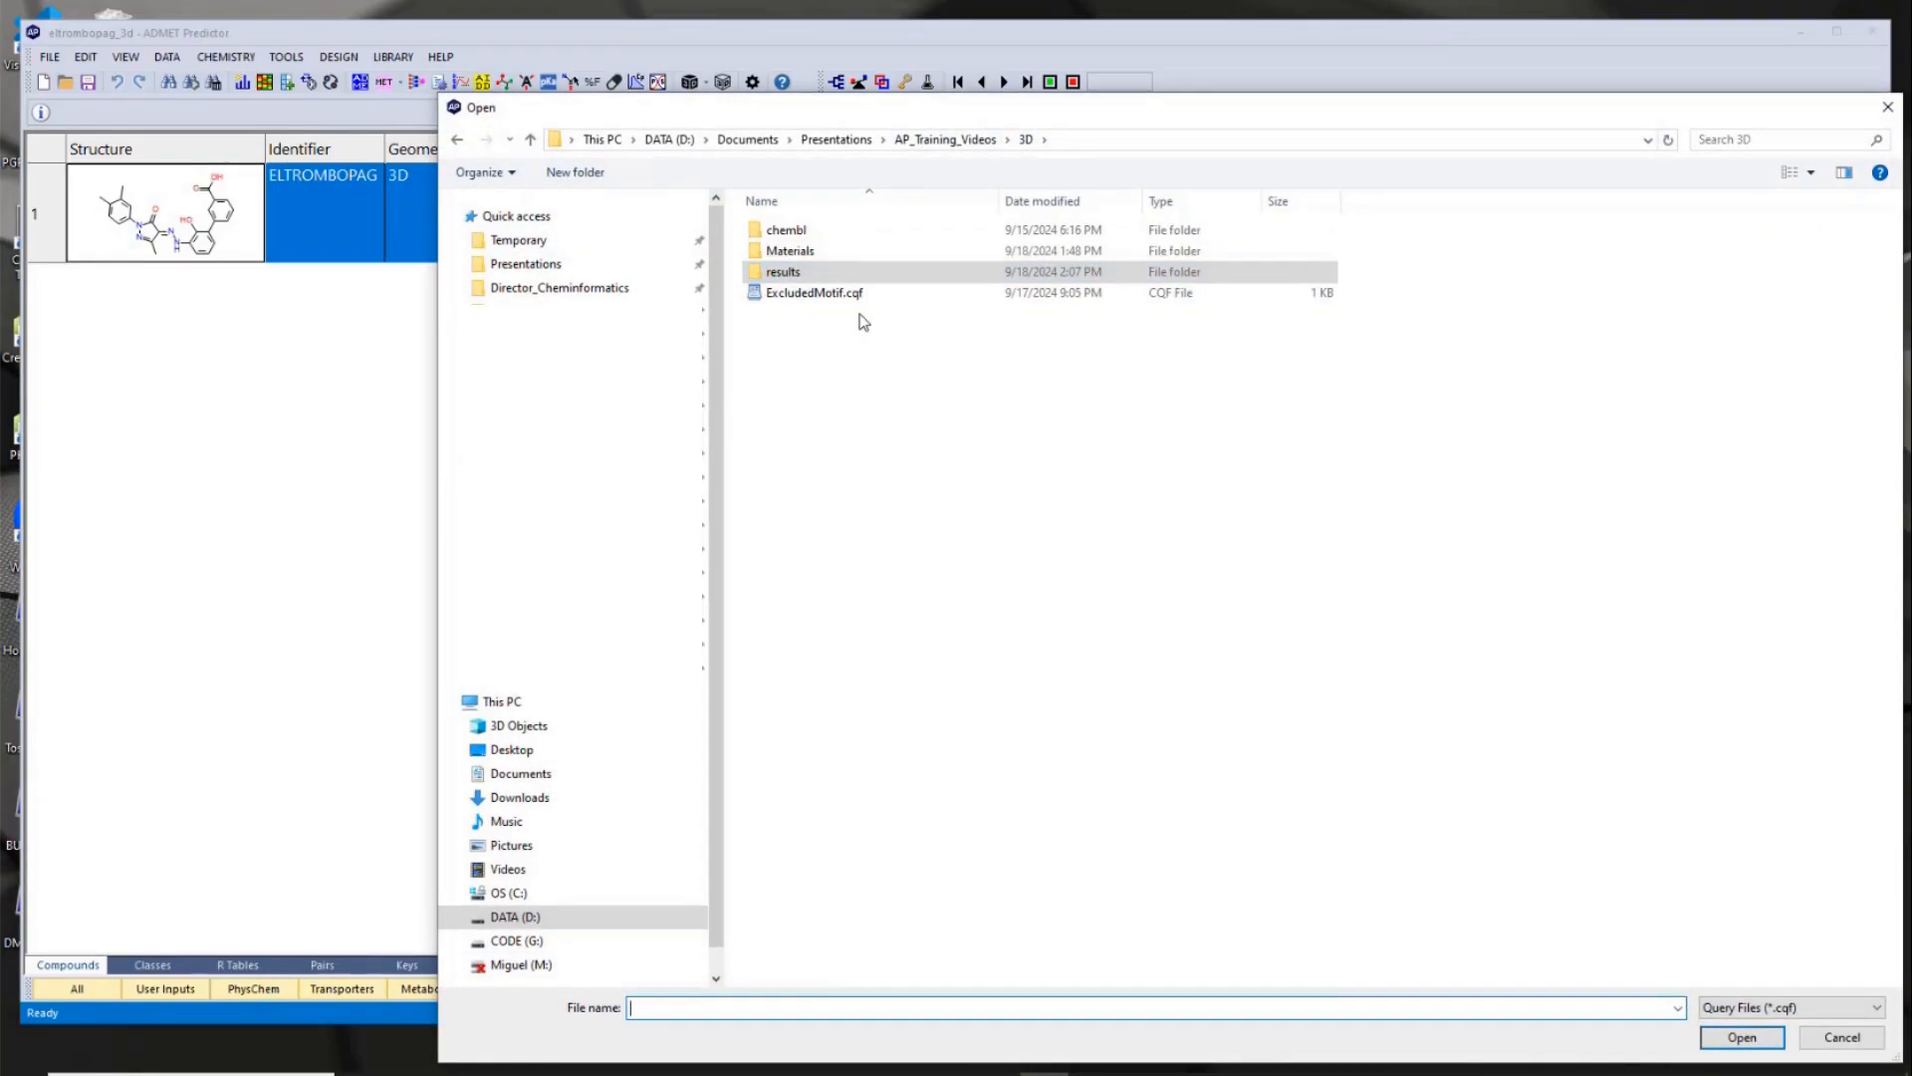
click(845, 296)
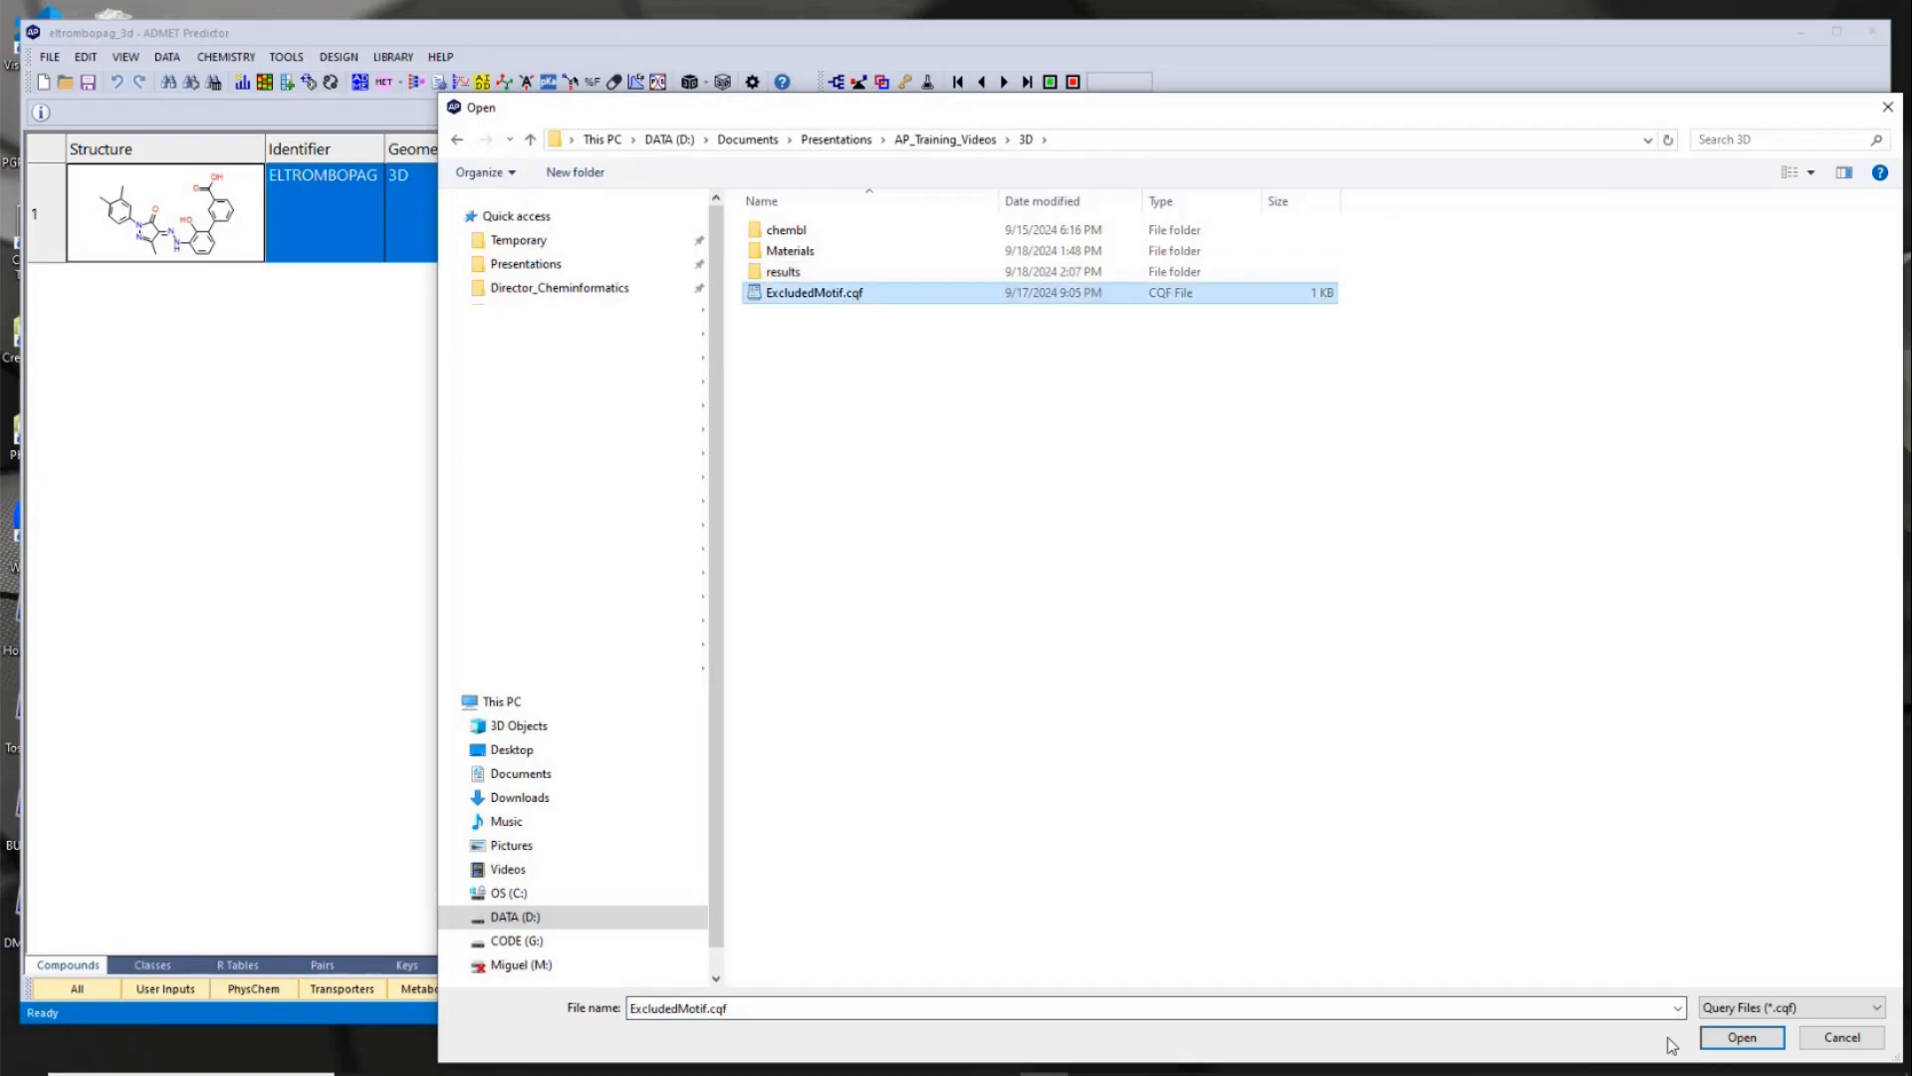
click(1734, 1039)
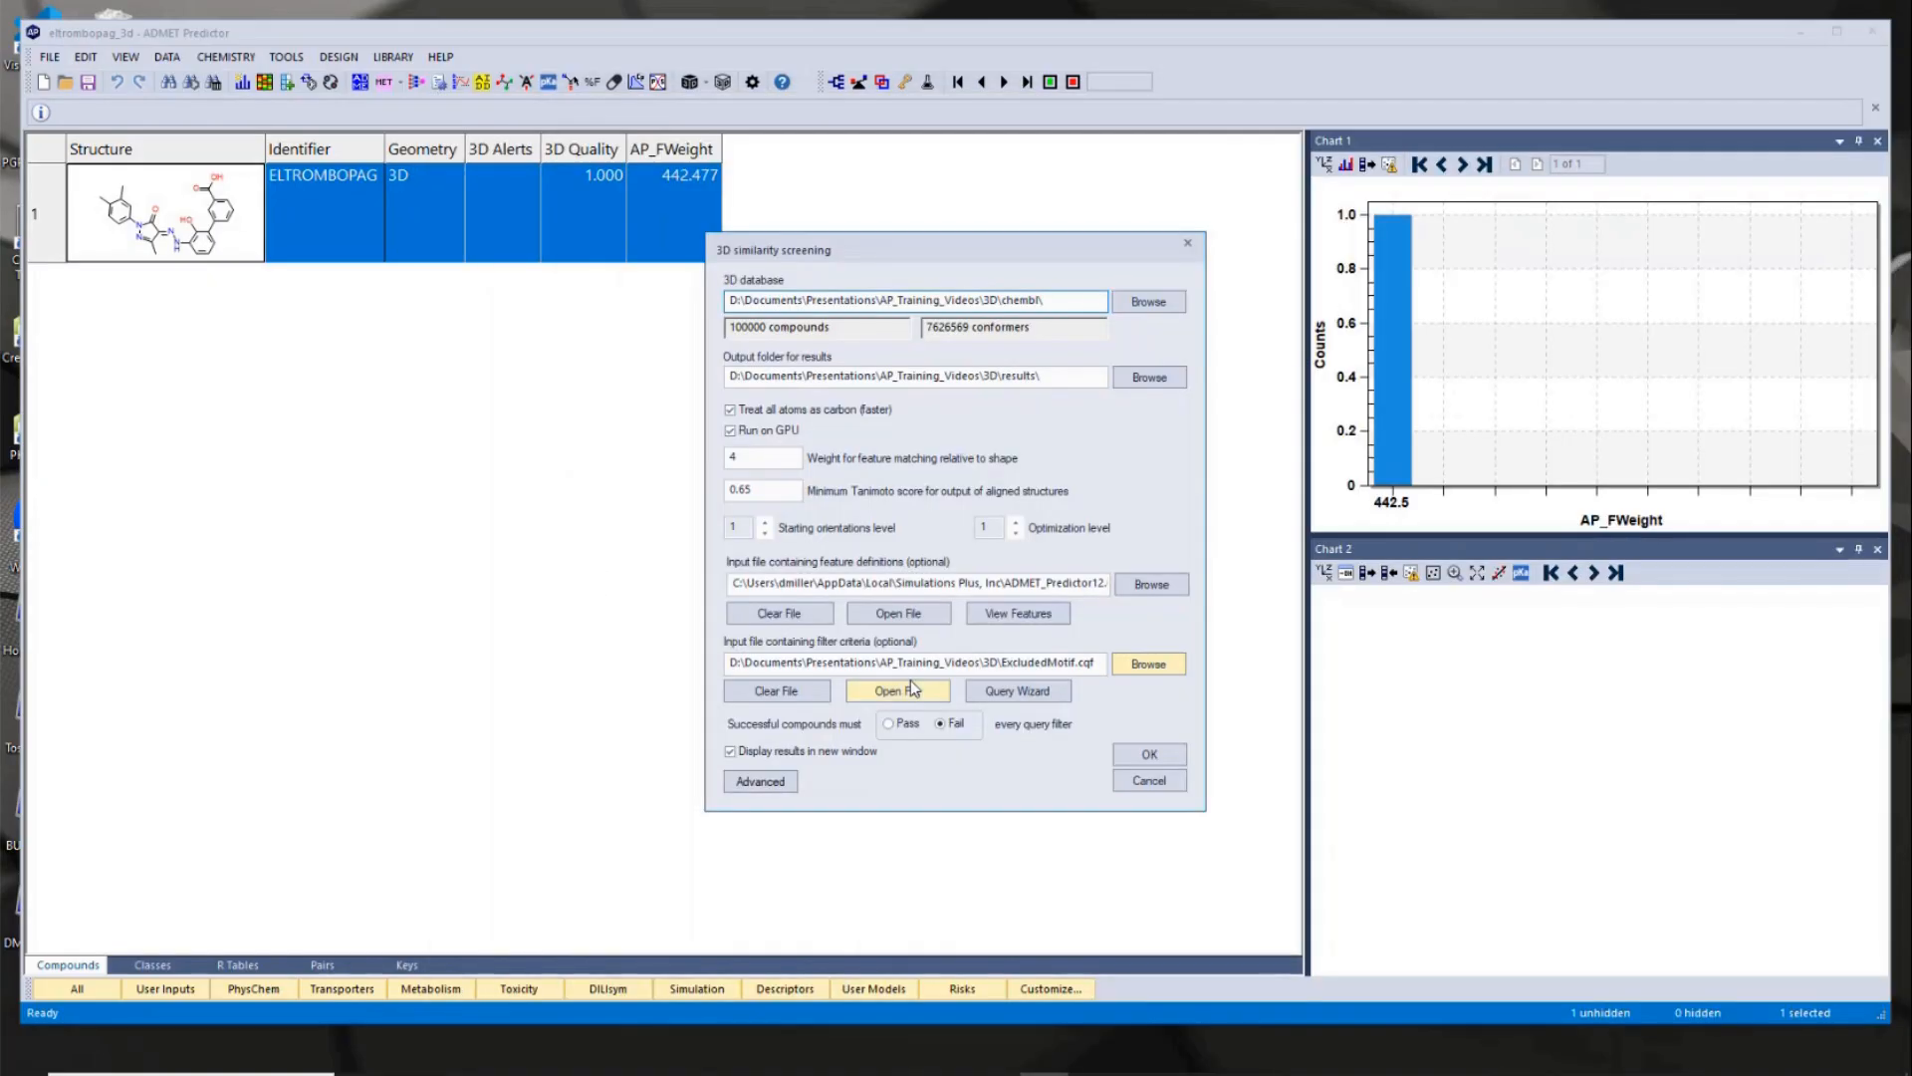
- Open the ExcludedMotif.cqf filter file, review its query pattern, and close it unchanged
click(902, 693)
drag(568, 68, 975, 162)
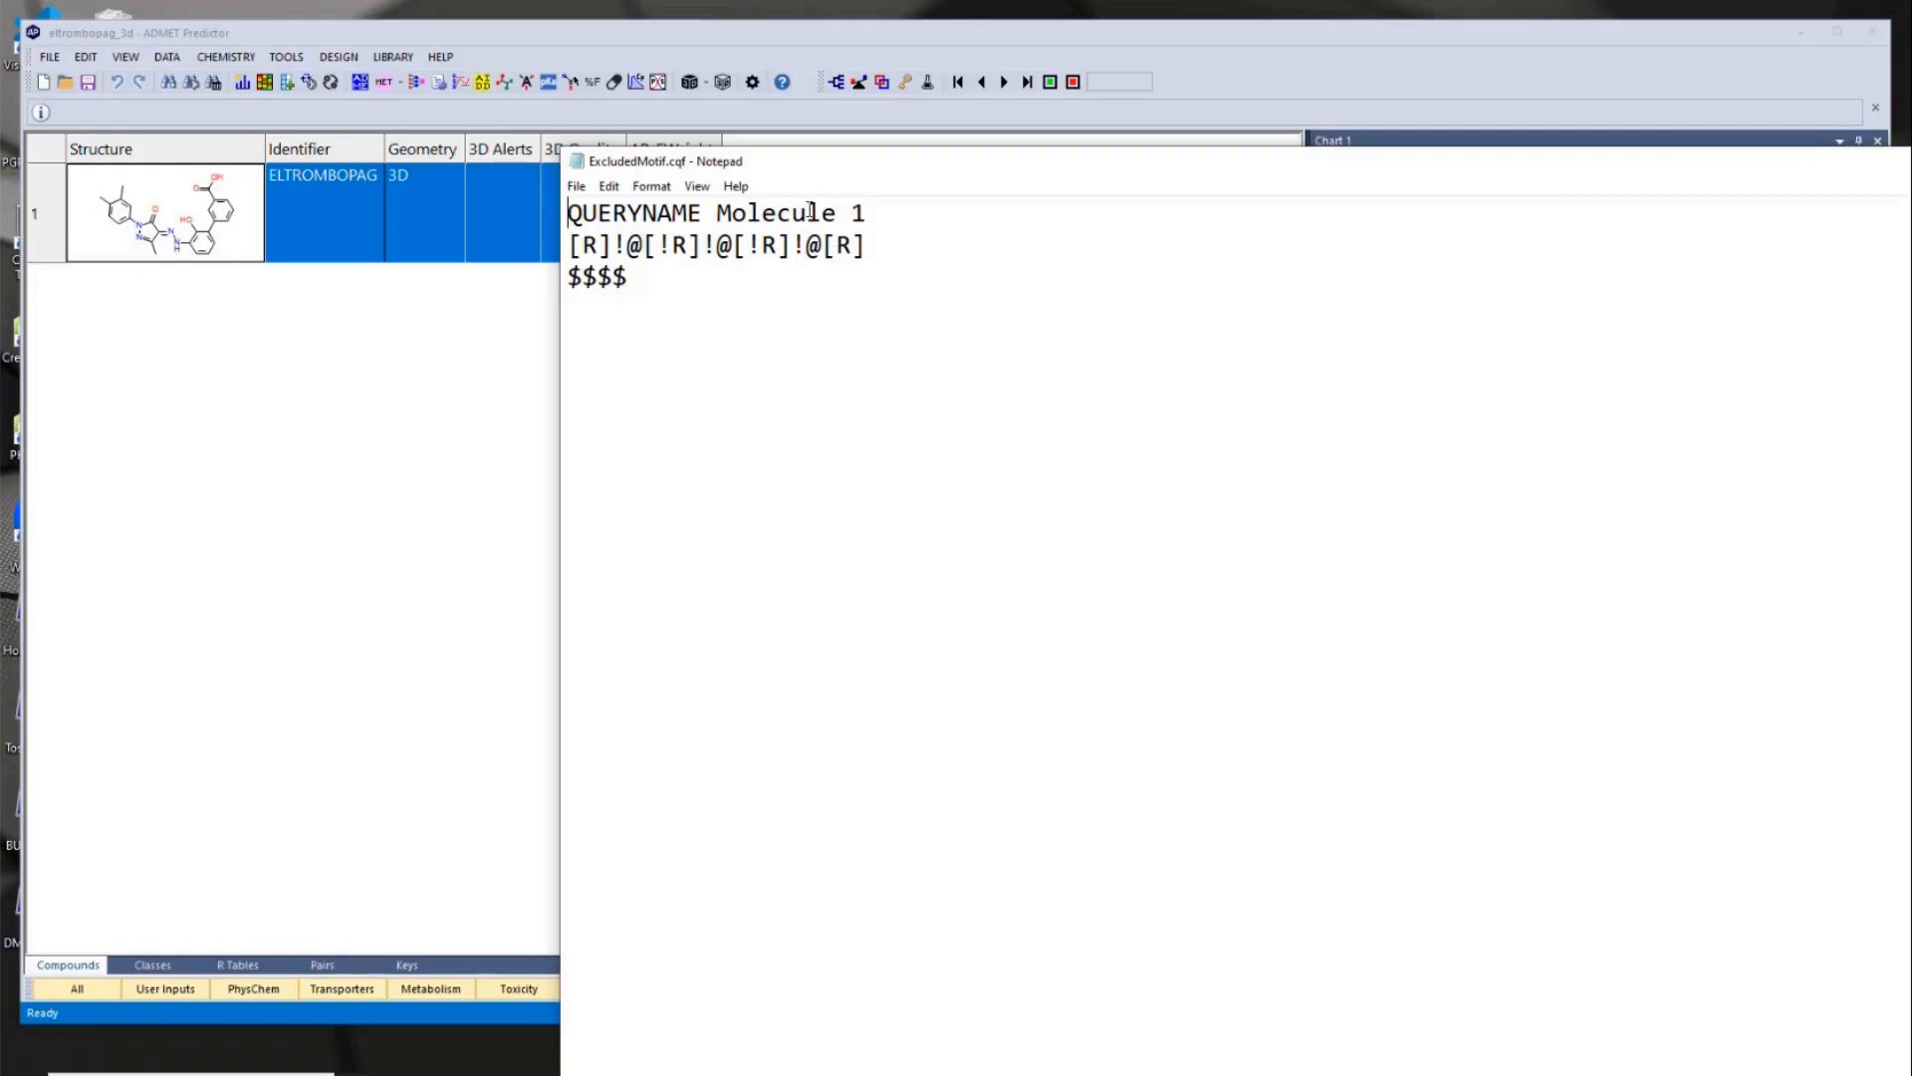
drag(1100, 172, 610, 115)
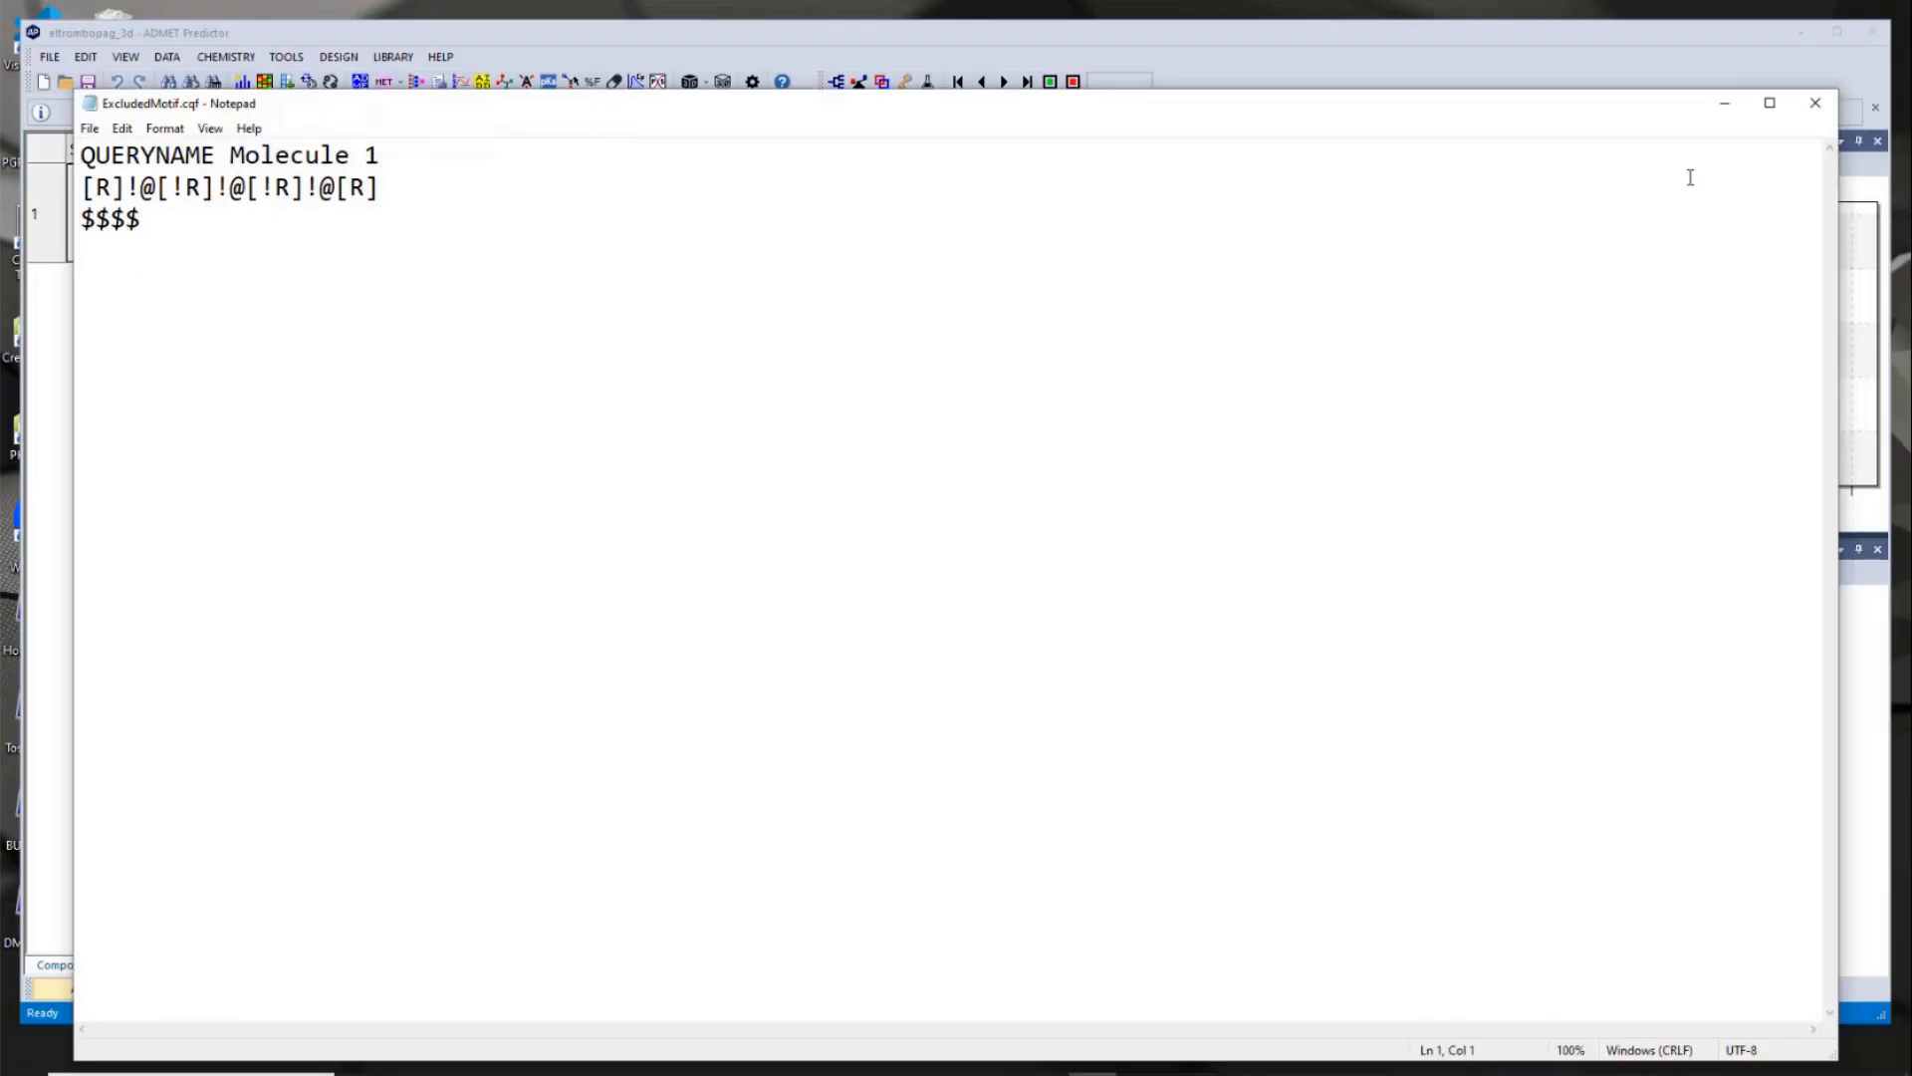
click(1816, 104)
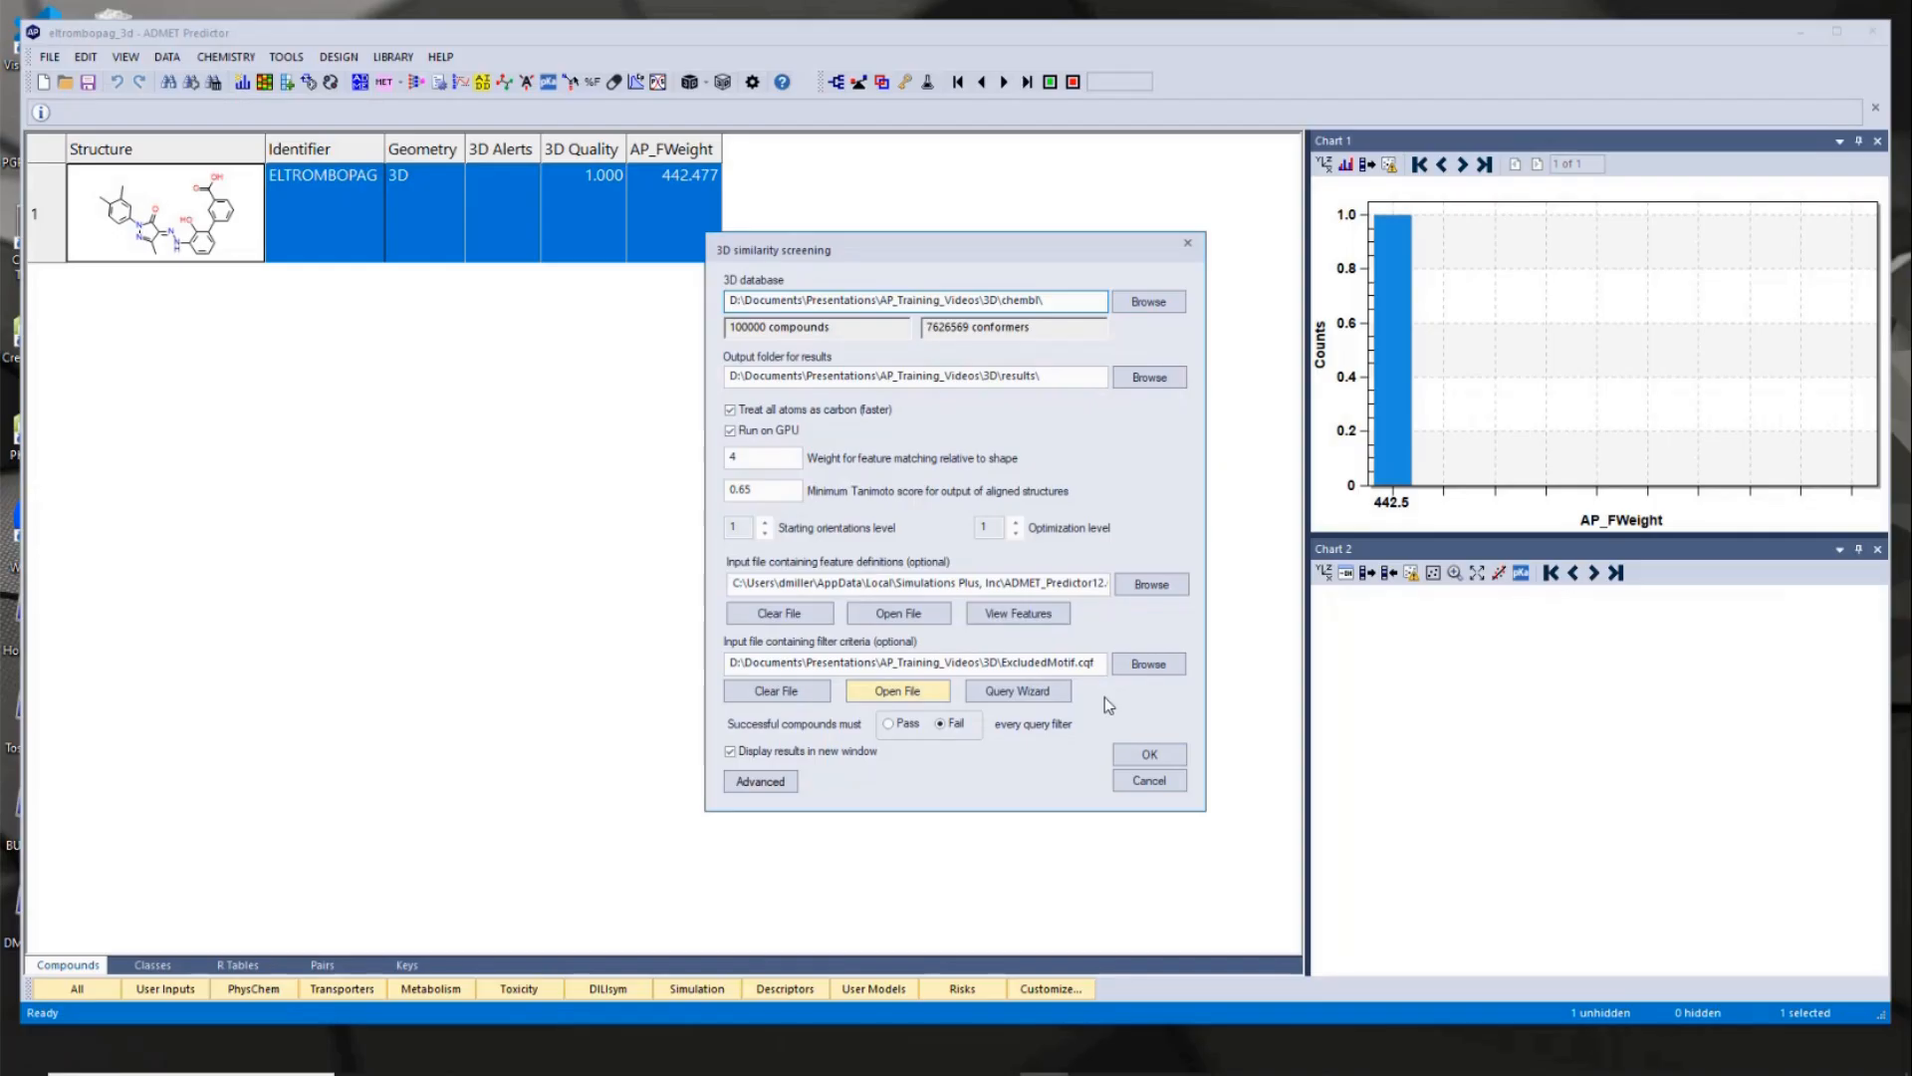
- Run the filtered 3D screening, allowing existing files in the results folder to be deleted, and load the hits
click(1148, 754)
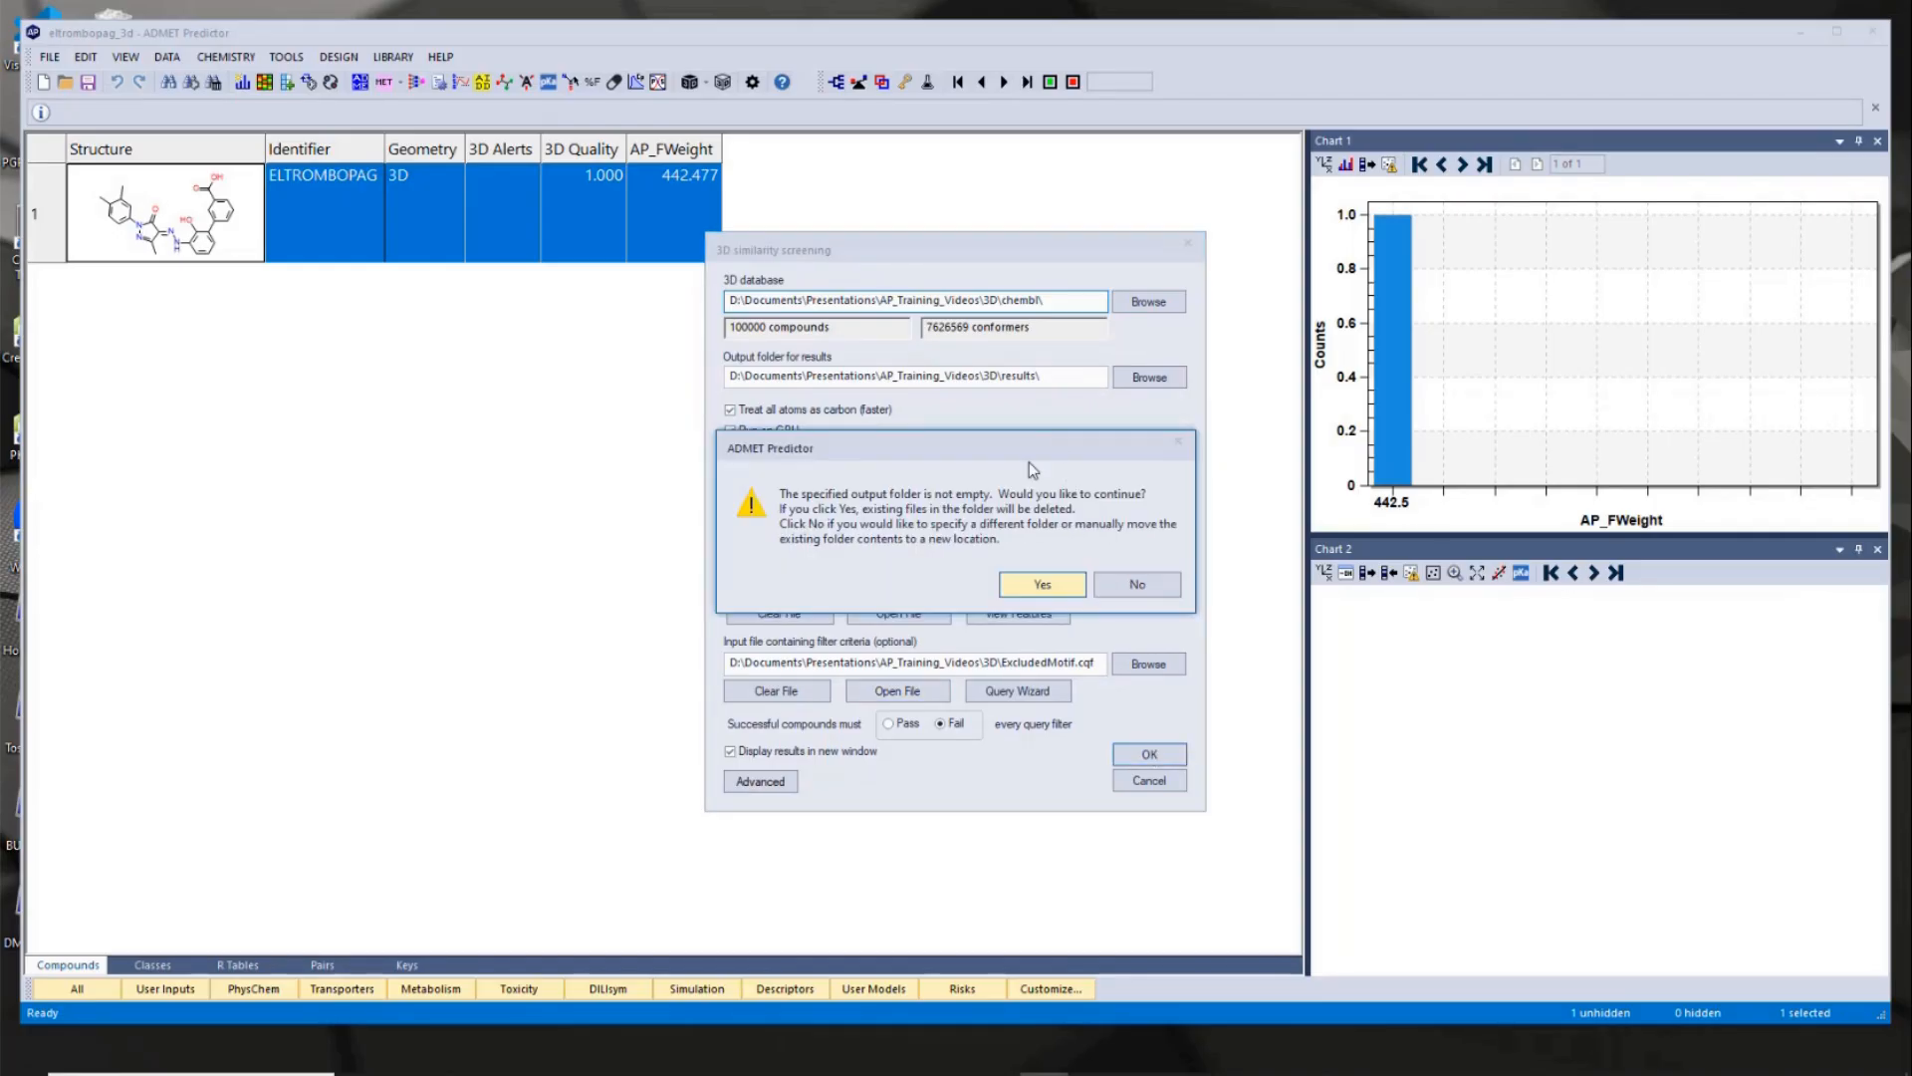
drag(1051, 458, 1378, 436)
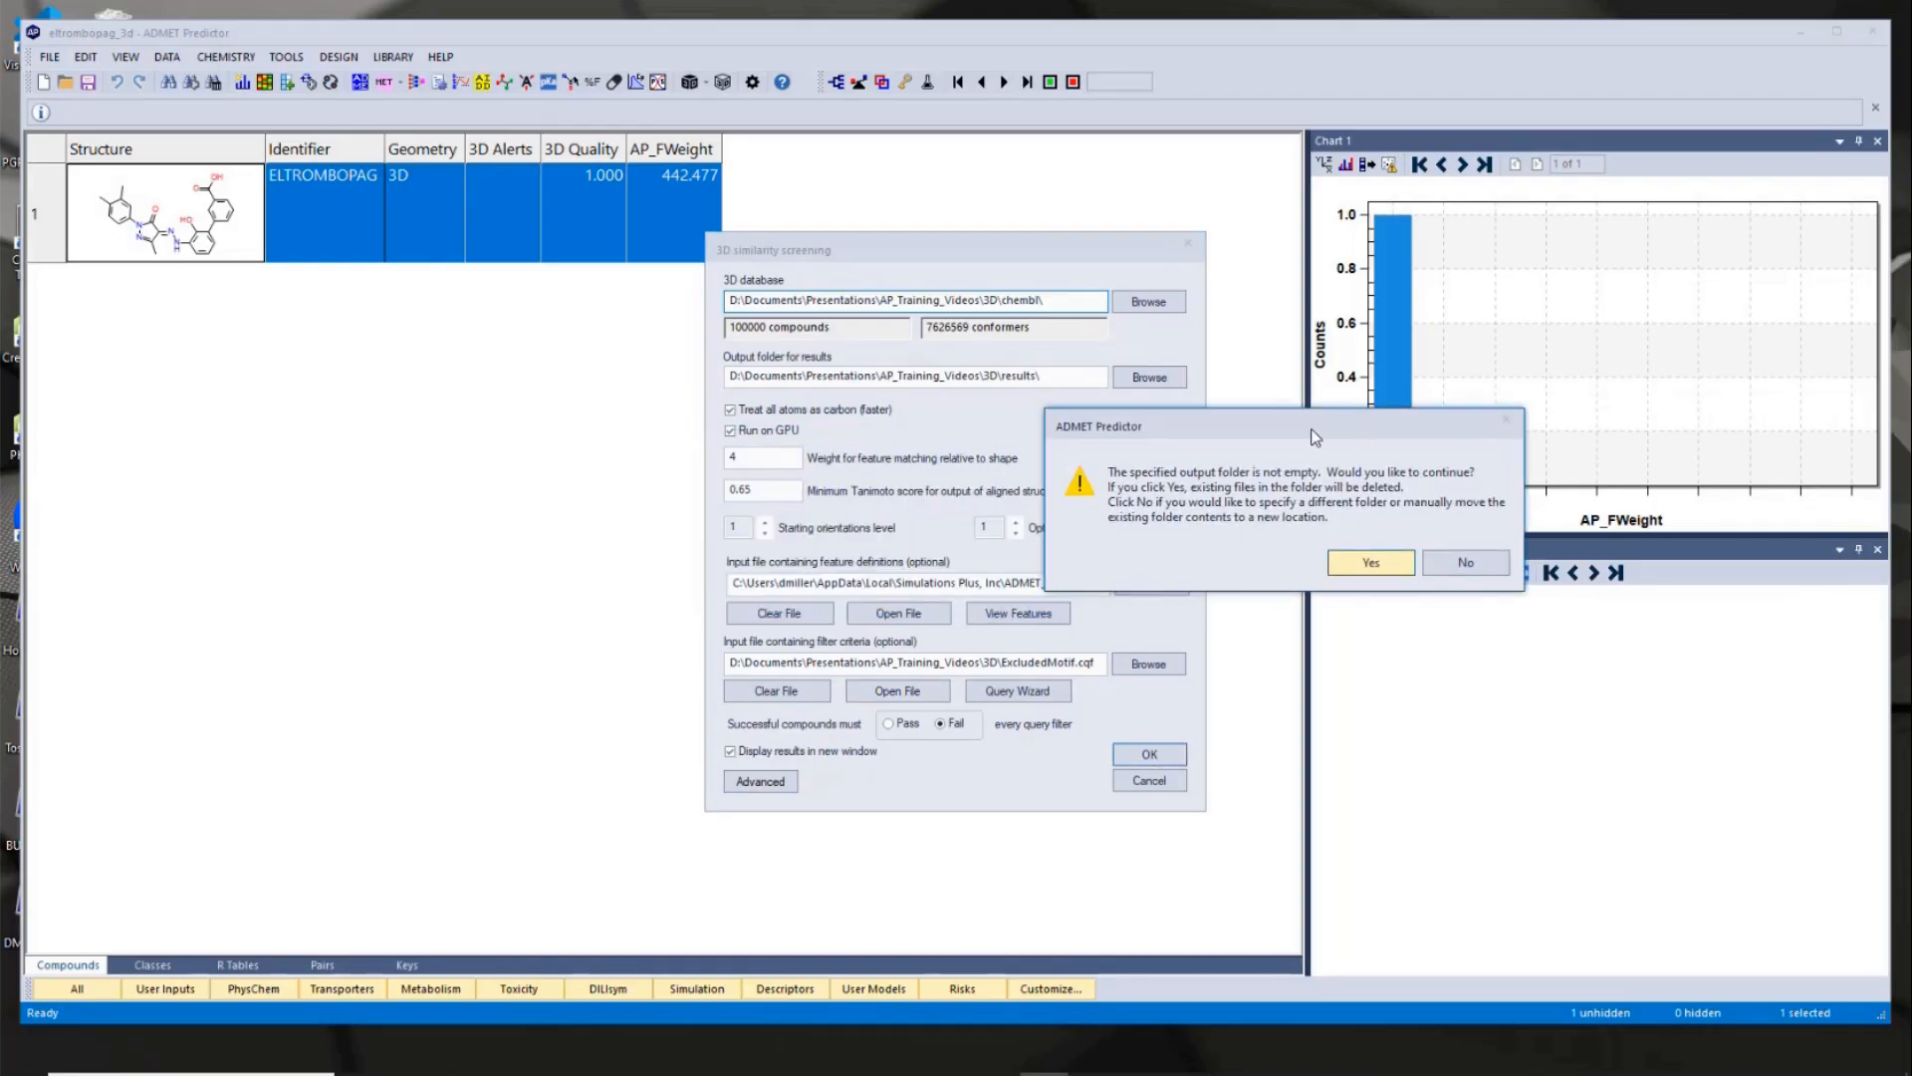
click(1380, 563)
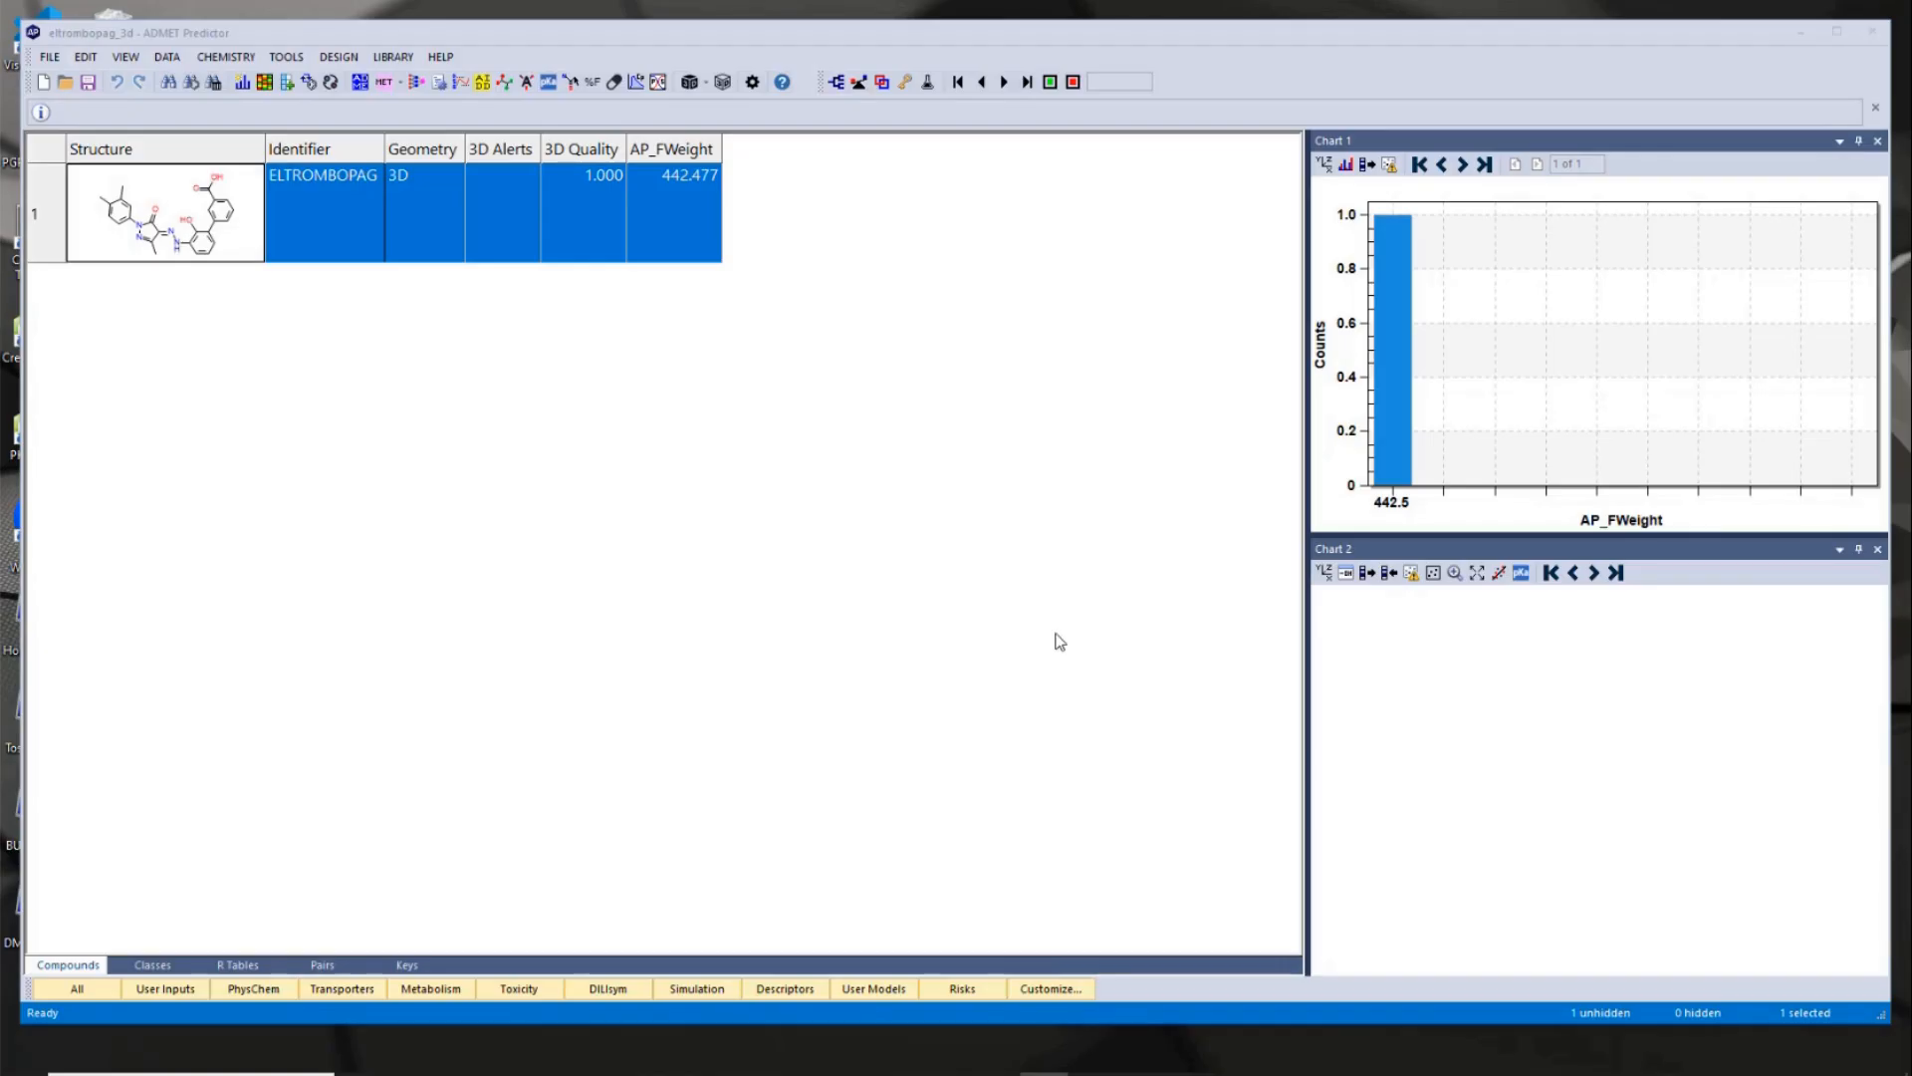
click(1093, 543)
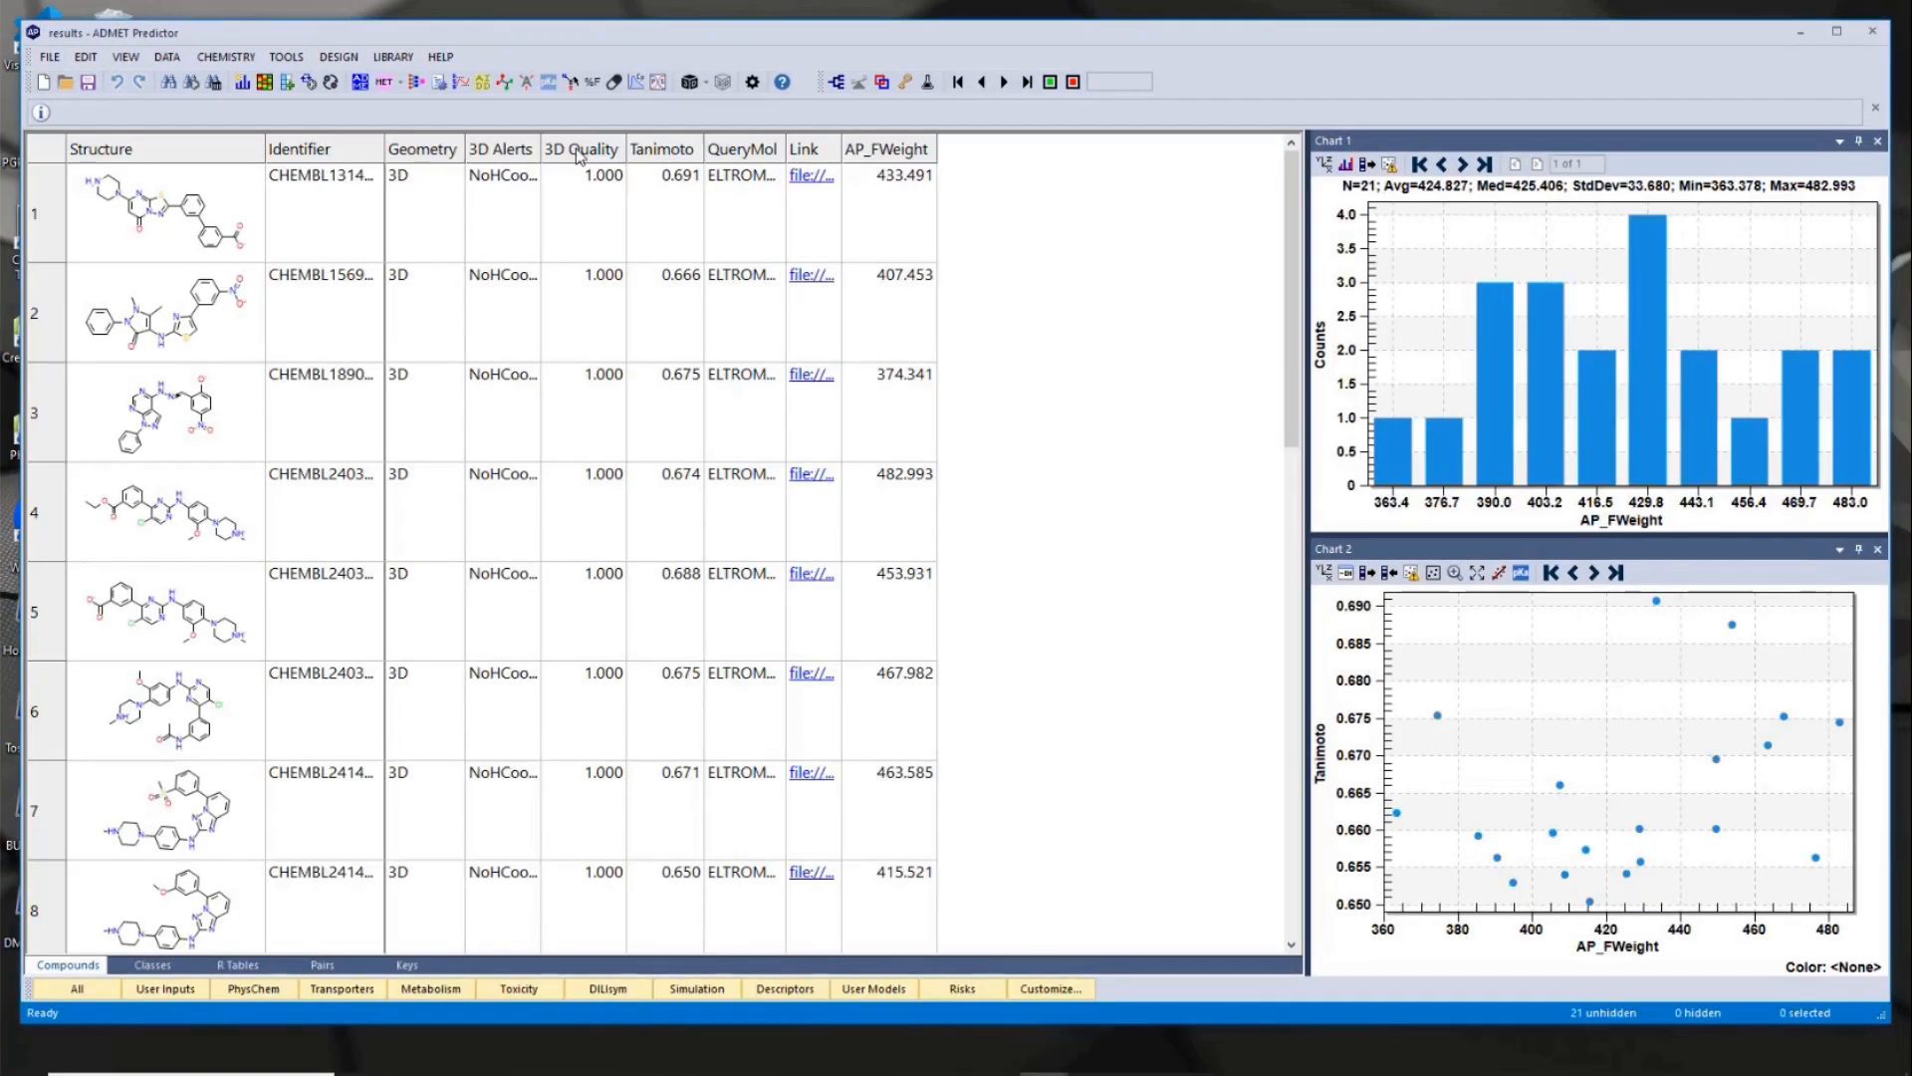
- Sort the new hits by descending Tanimoto score and shift the results window to uncover the eltrombopag query
click(657, 150)
click(657, 150)
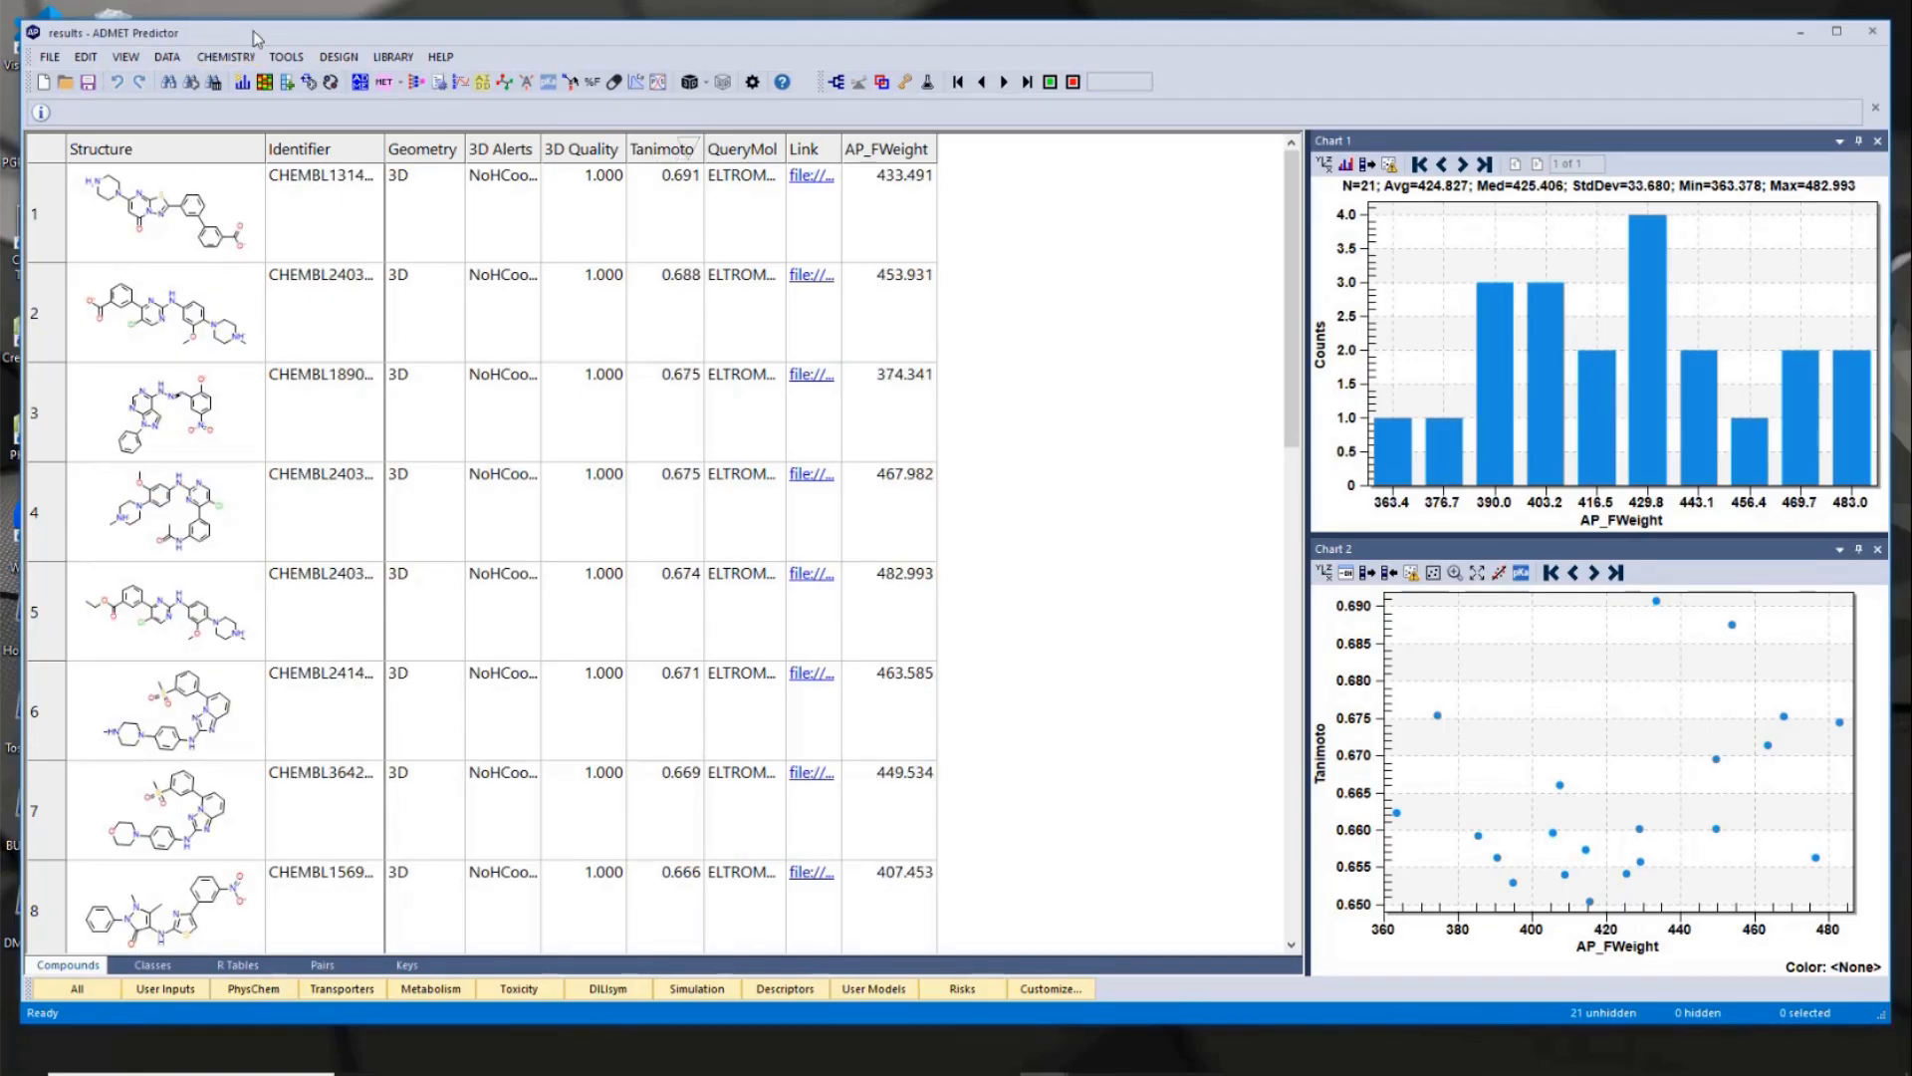
drag(256, 38, 523, 33)
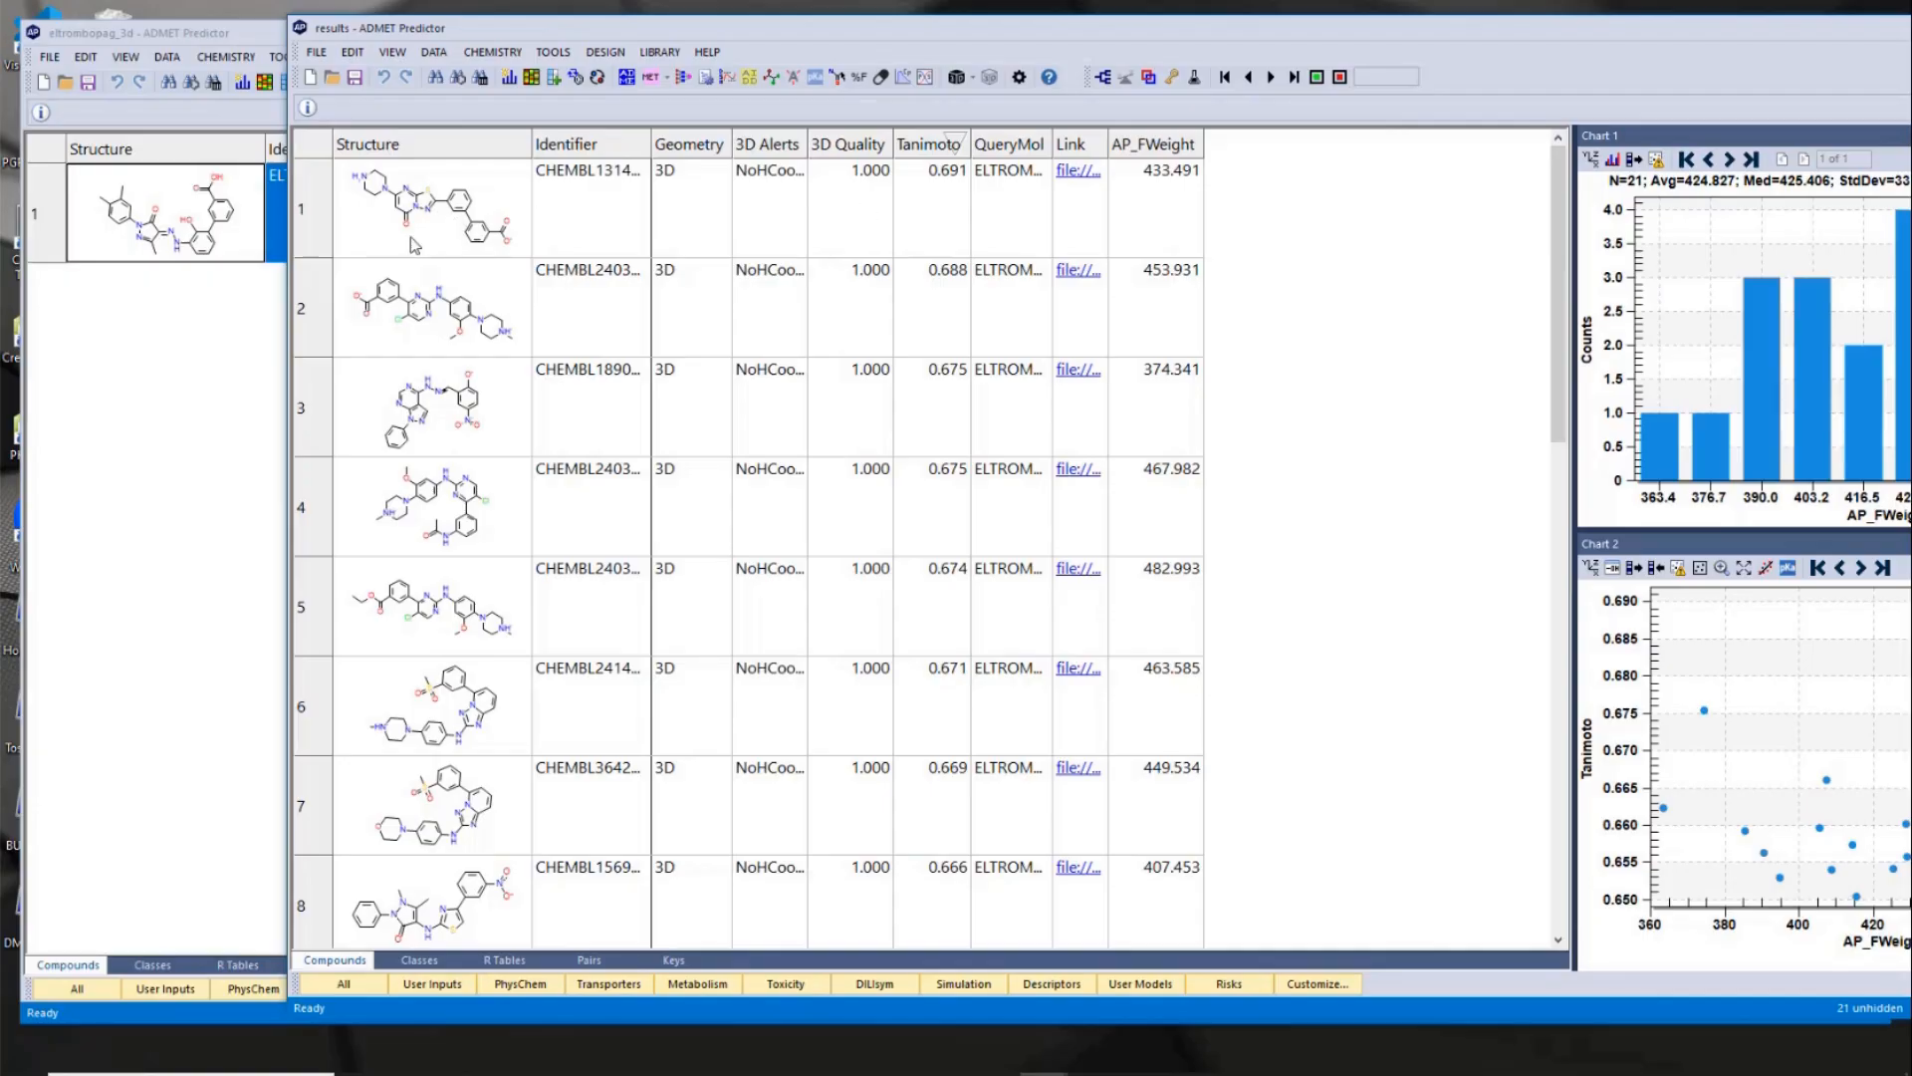
- Open the top-ranked hit's linked alignment in Discovery Studio Visualizer, show both molecules, and examine their overlay from several angles
click(1083, 180)
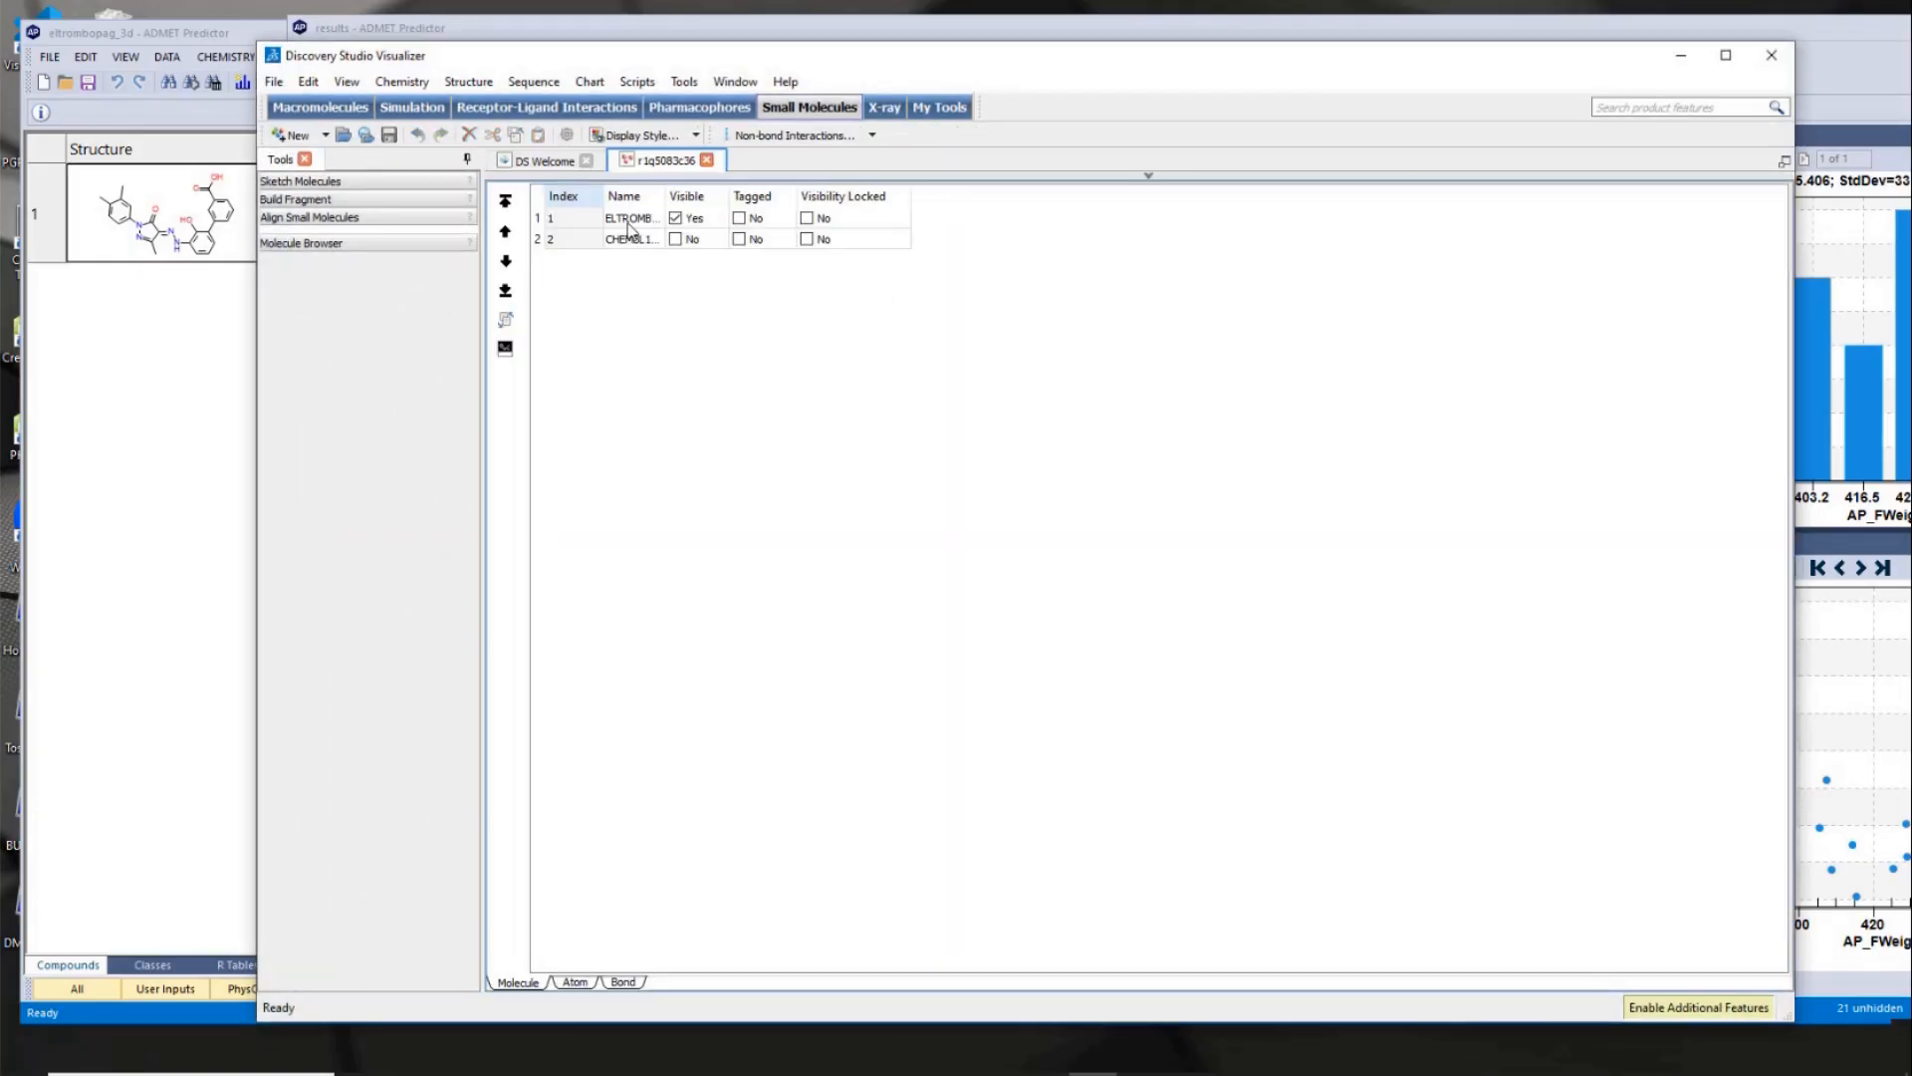
click(676, 239)
click(1150, 179)
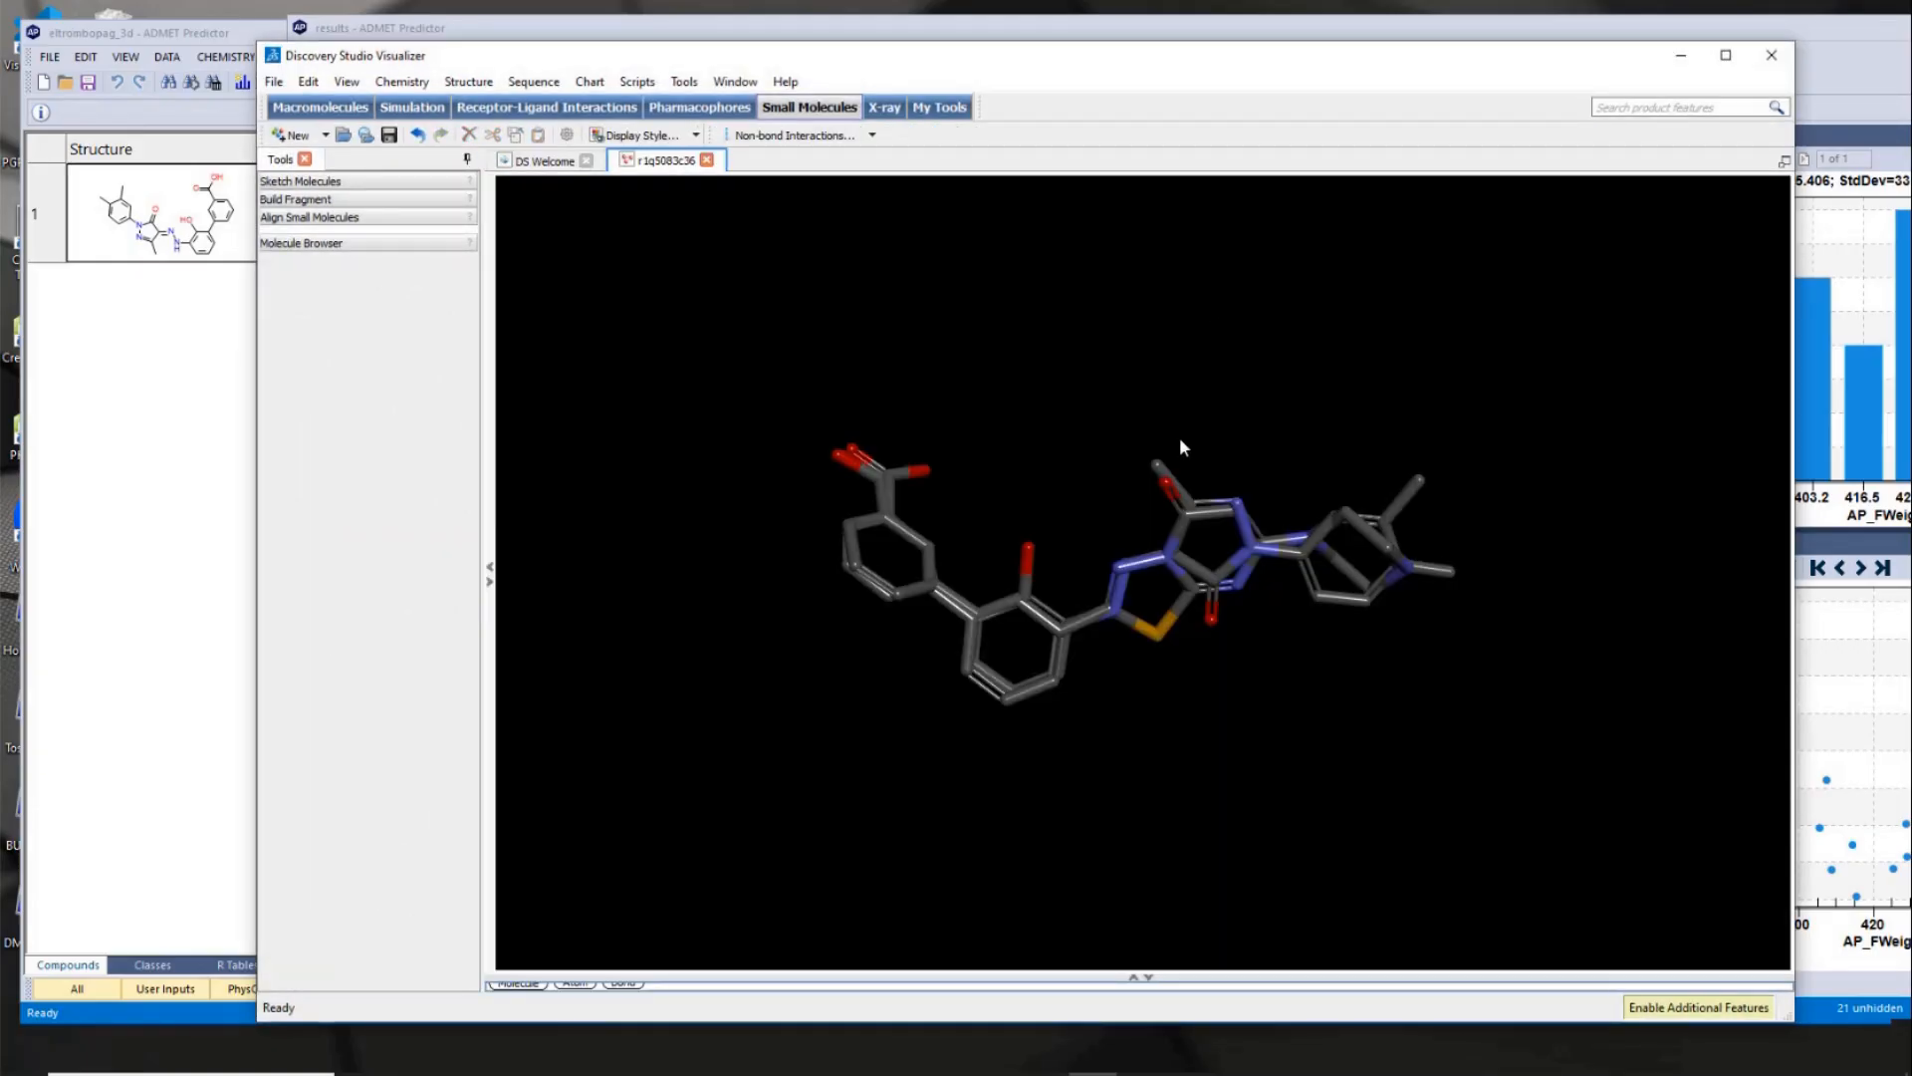
scroll(996, 471, up, 3)
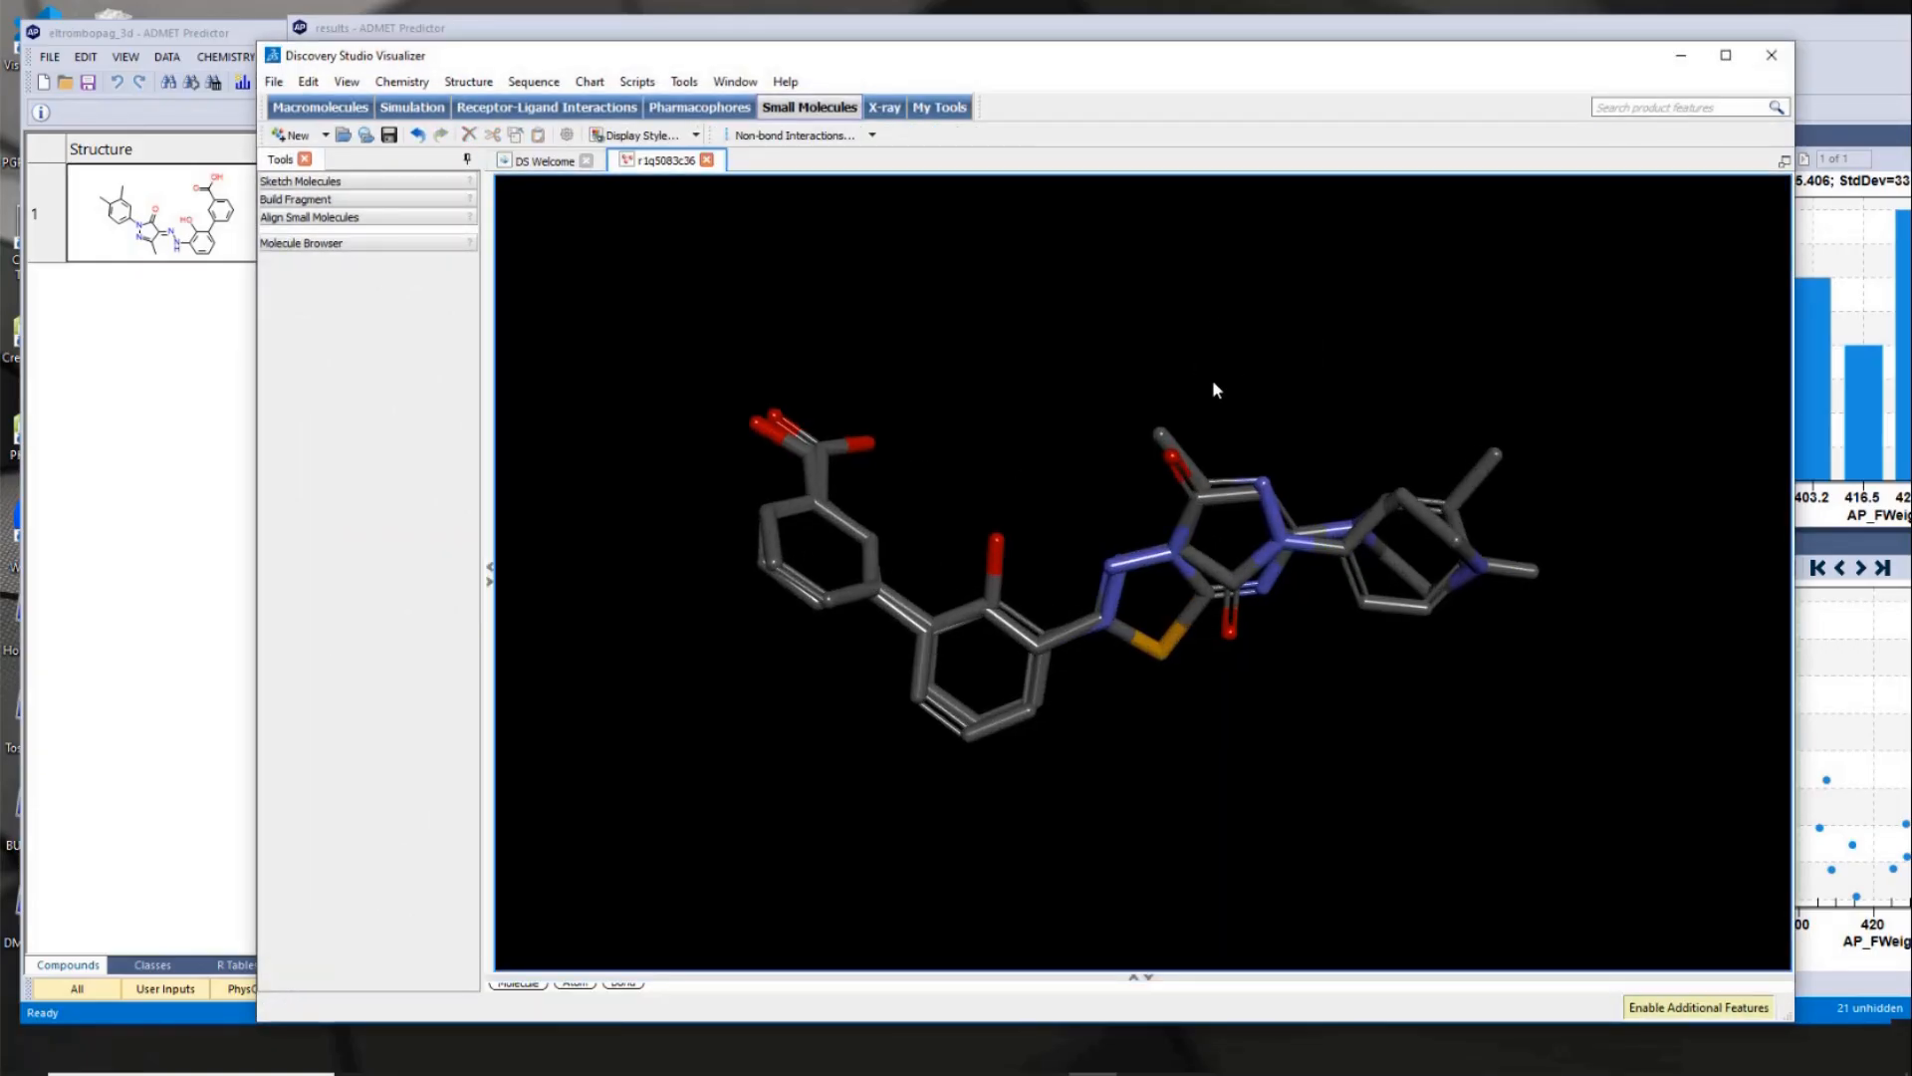
drag(1213, 381, 1073, 440)
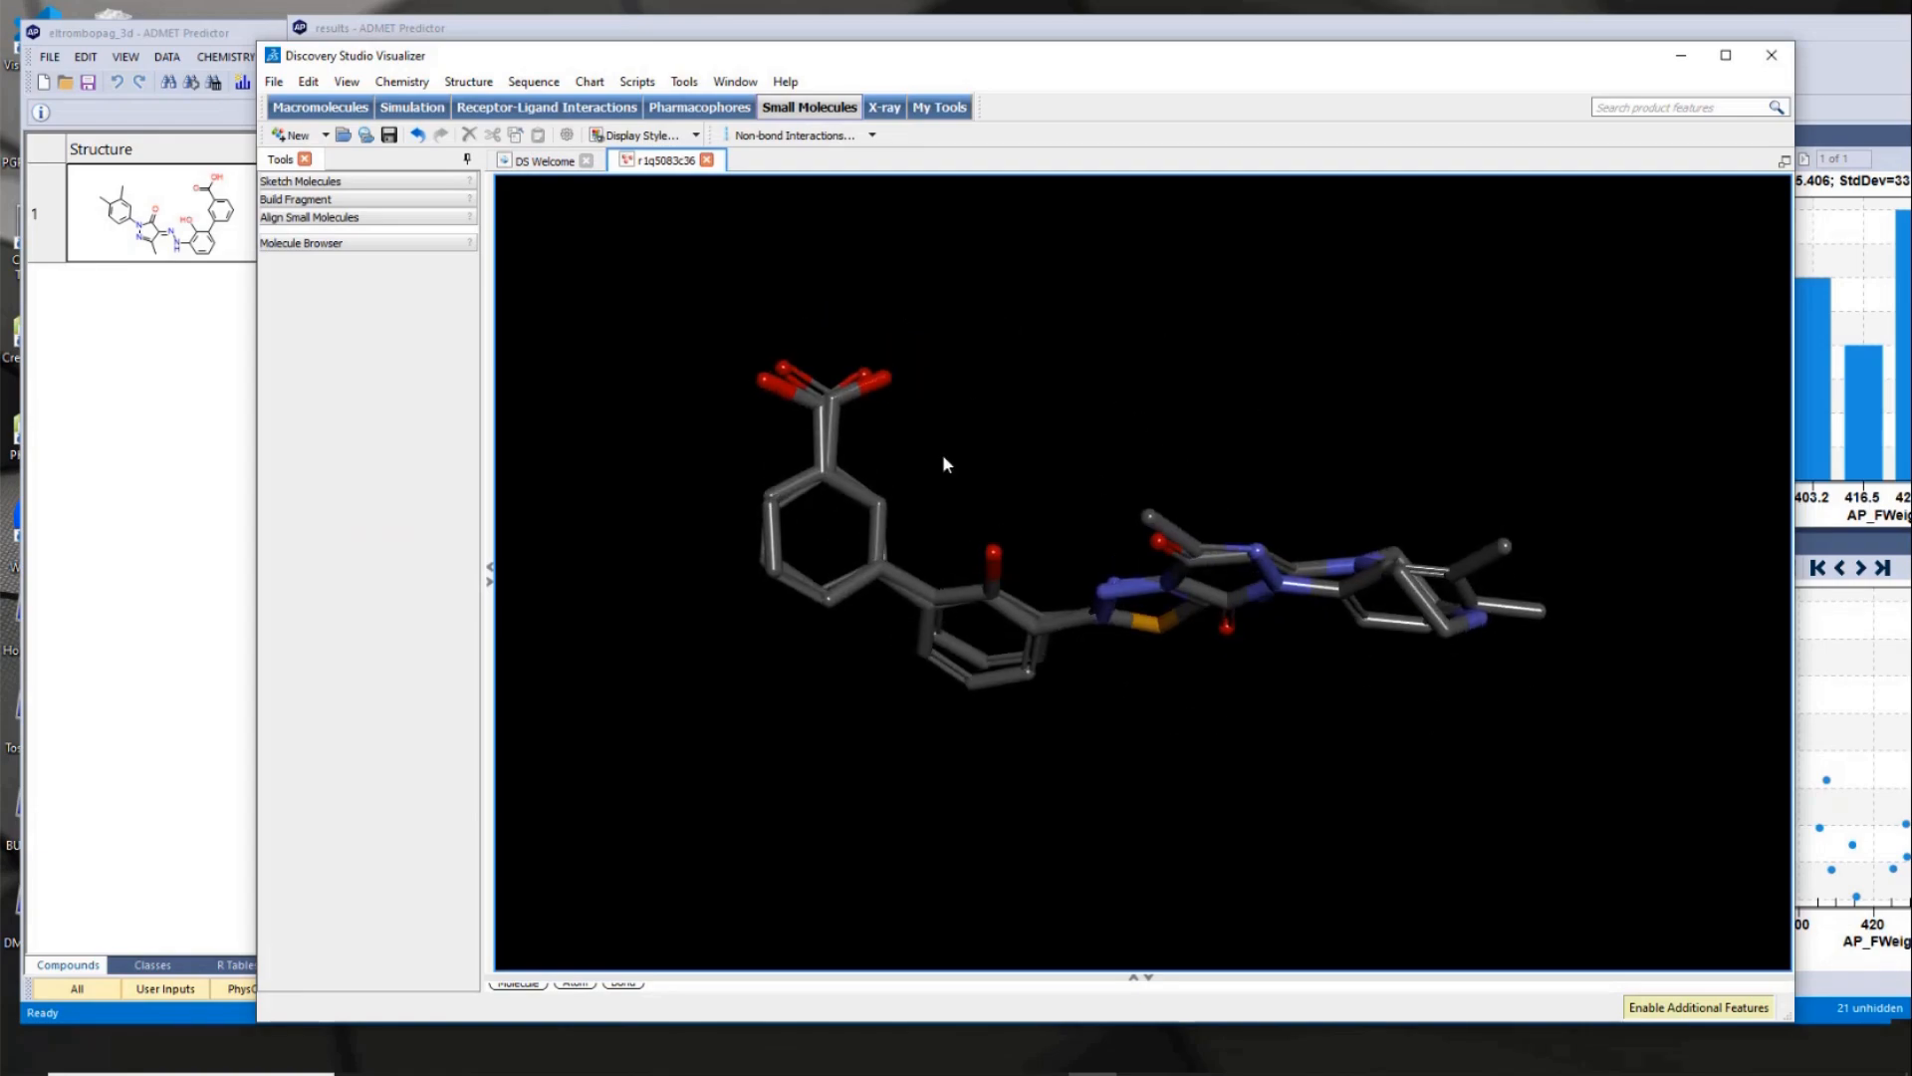
drag(943, 453, 955, 367)
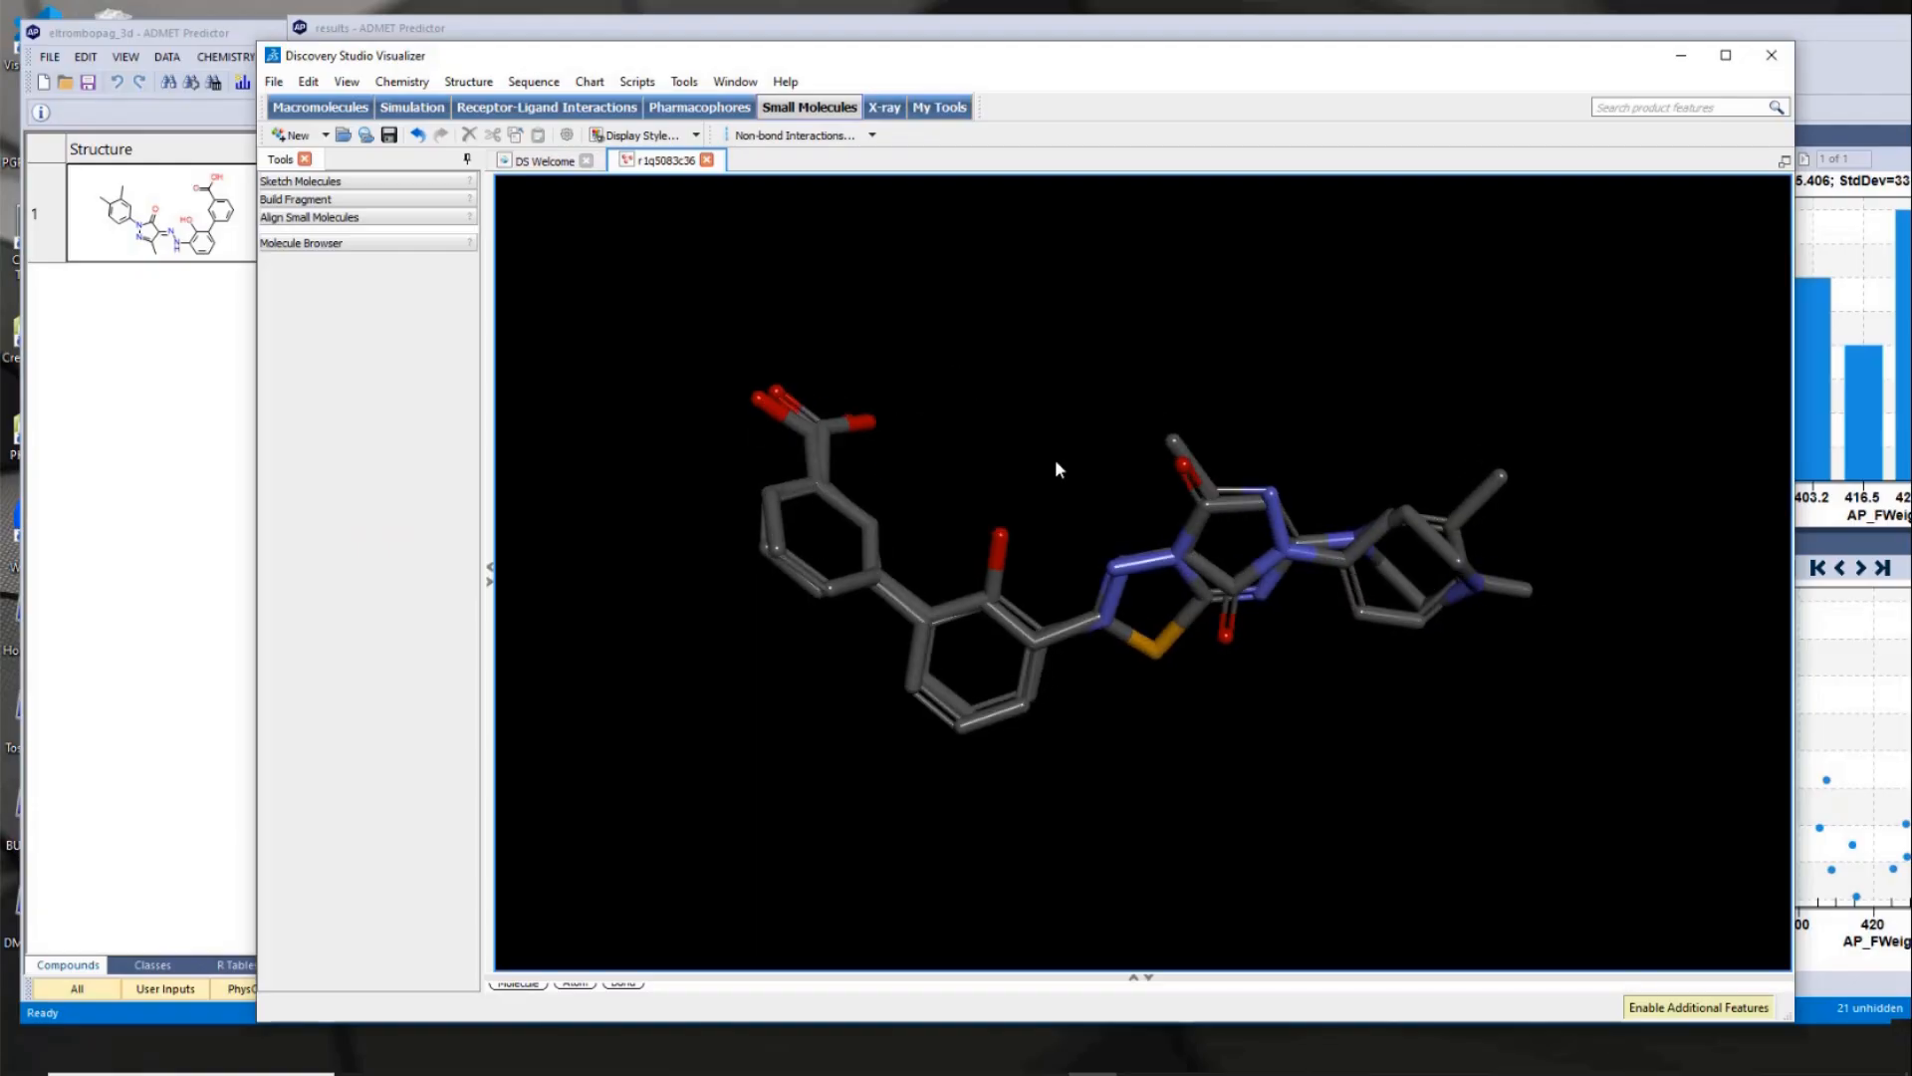
drag(1056, 468, 1076, 406)
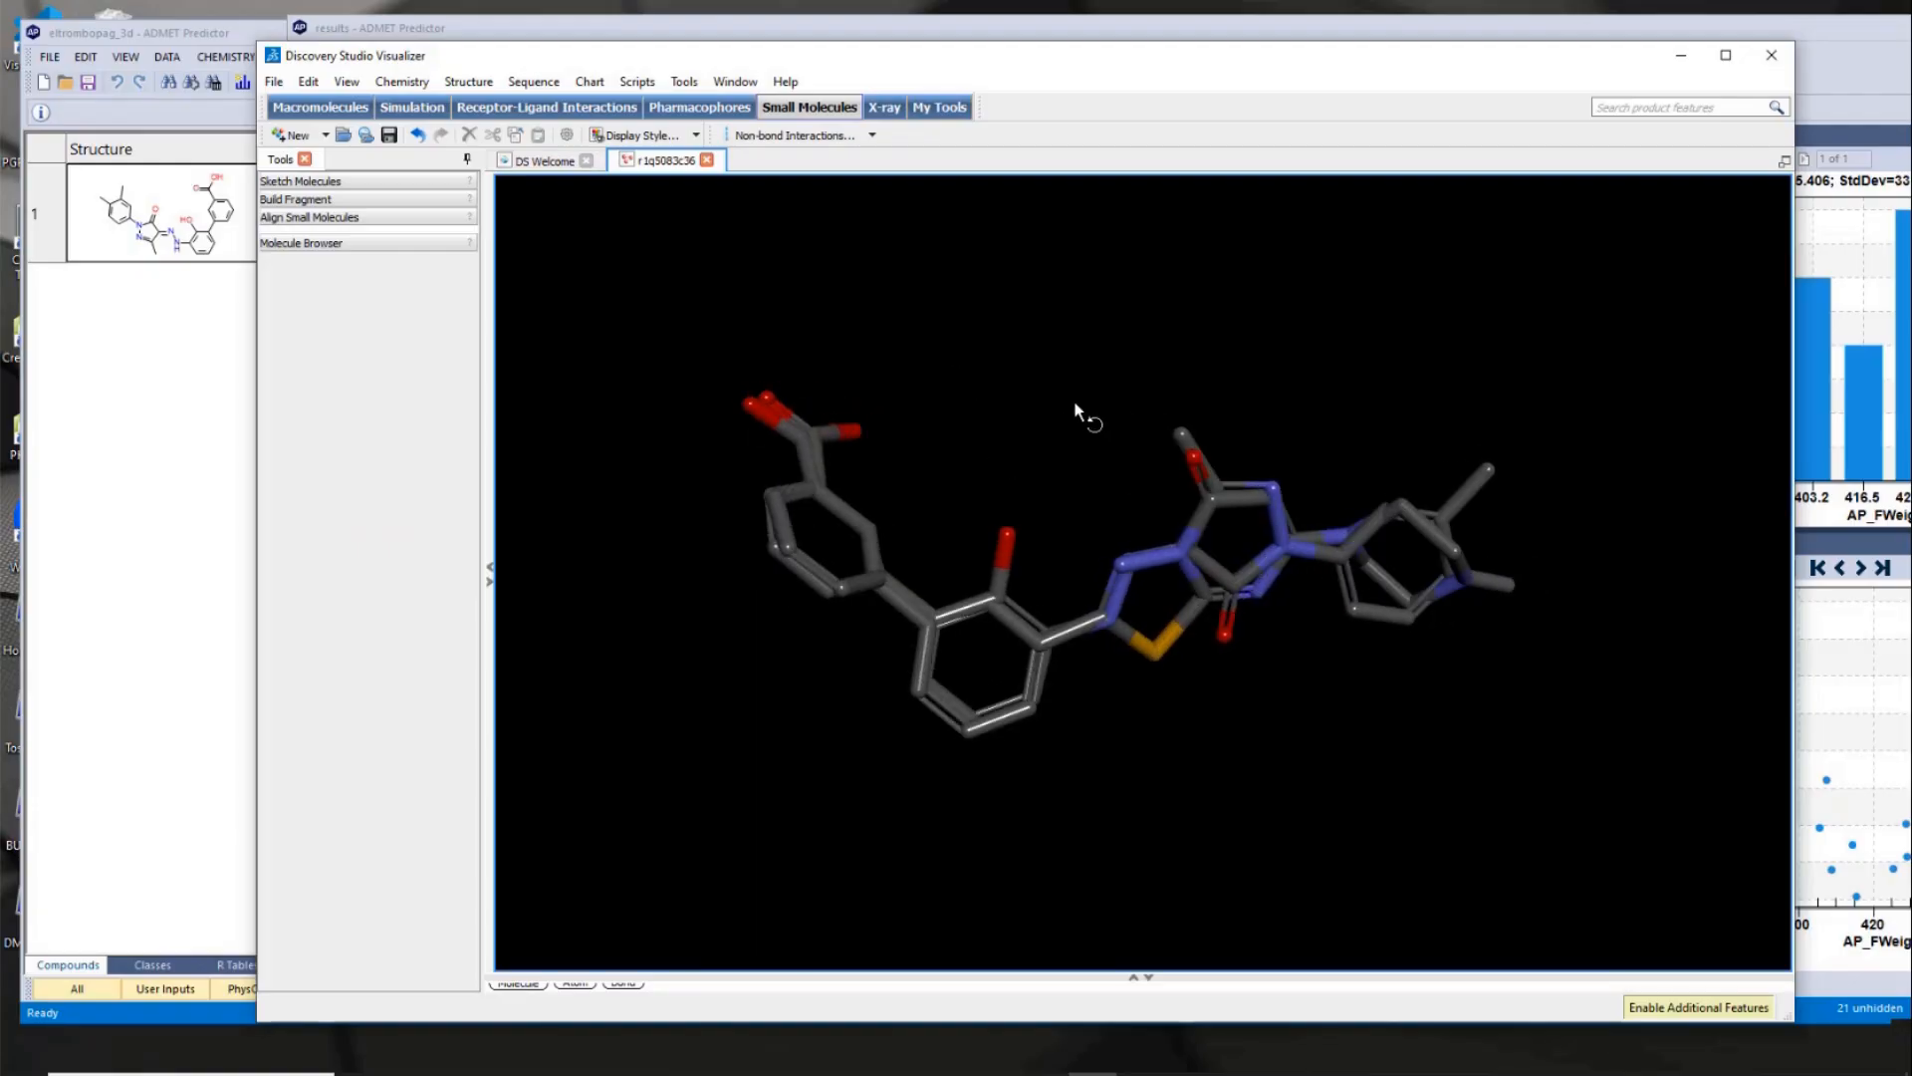
drag(1160, 331, 1210, 321)
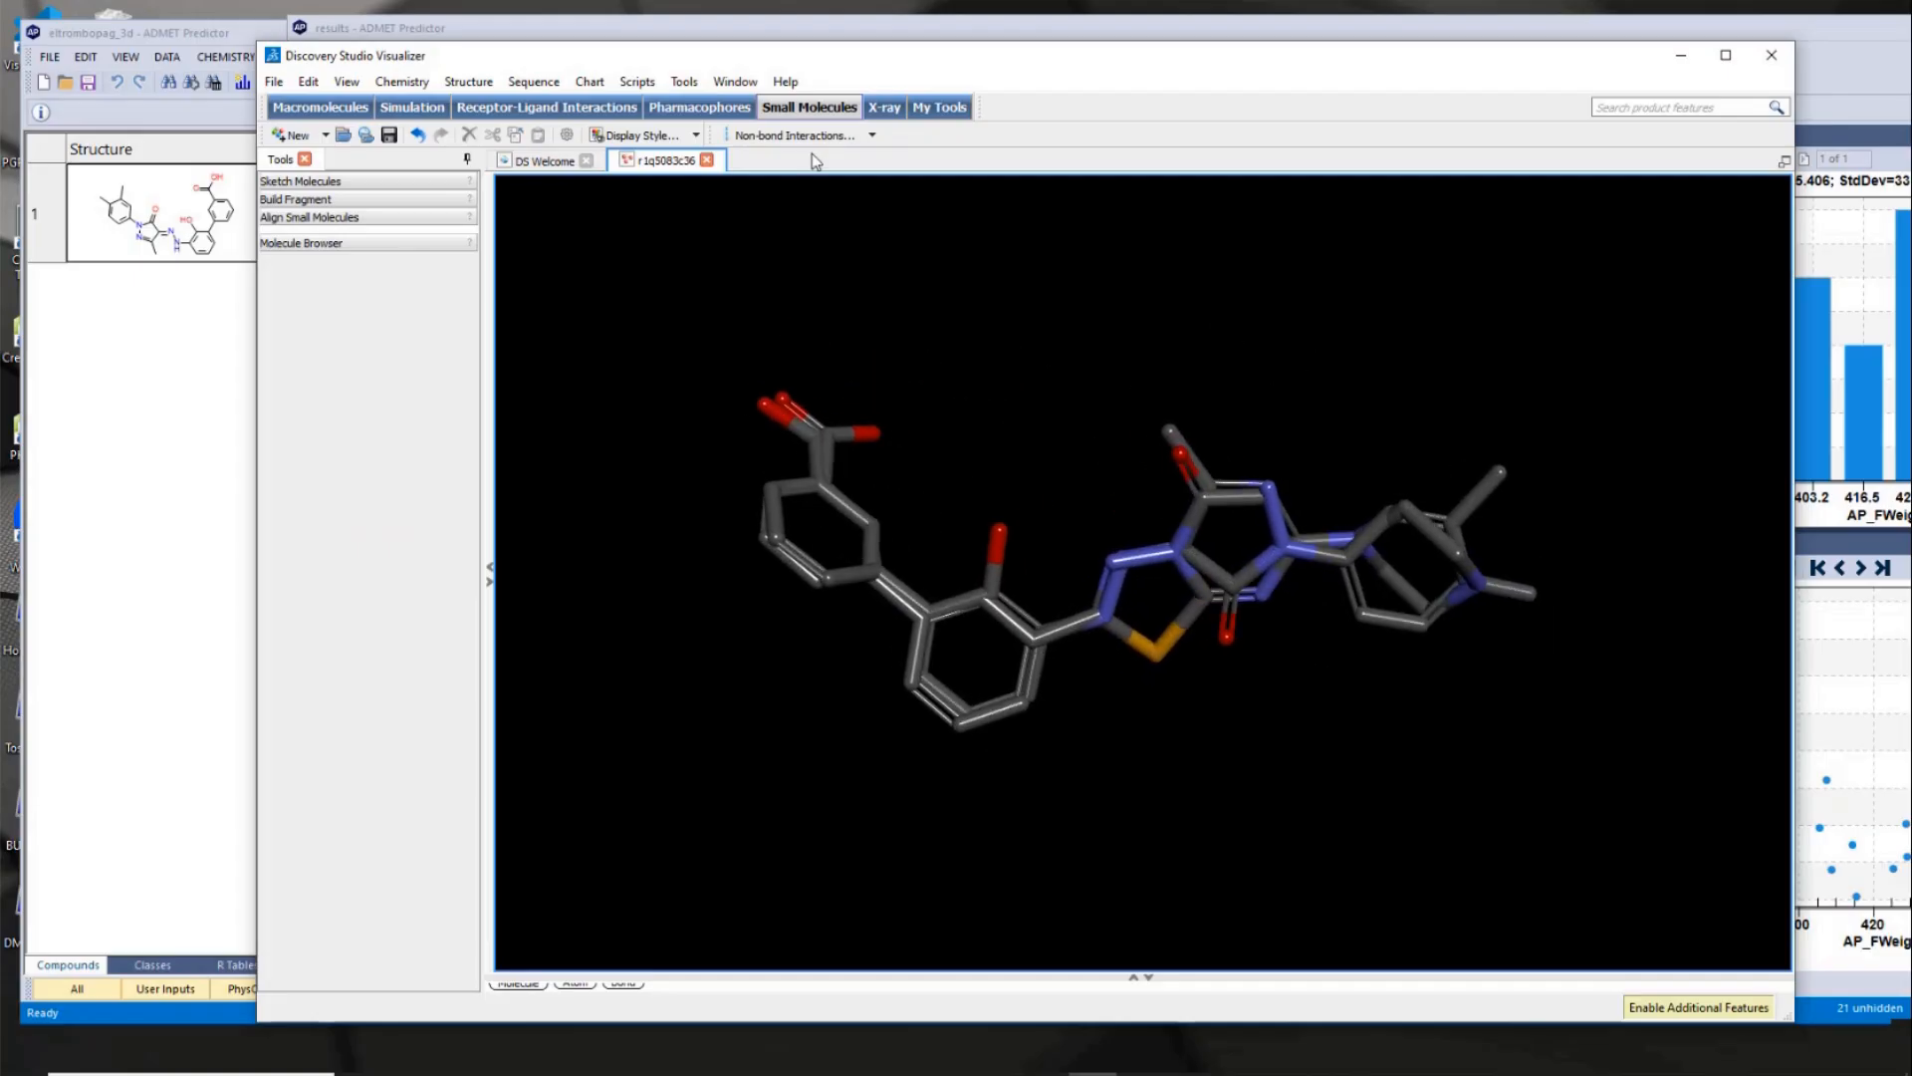
- Shift the visualizer window aside to compare the overlay with the 2D structures of eltrombopag and the top hit, then move it back
drag(753, 58, 896, 52)
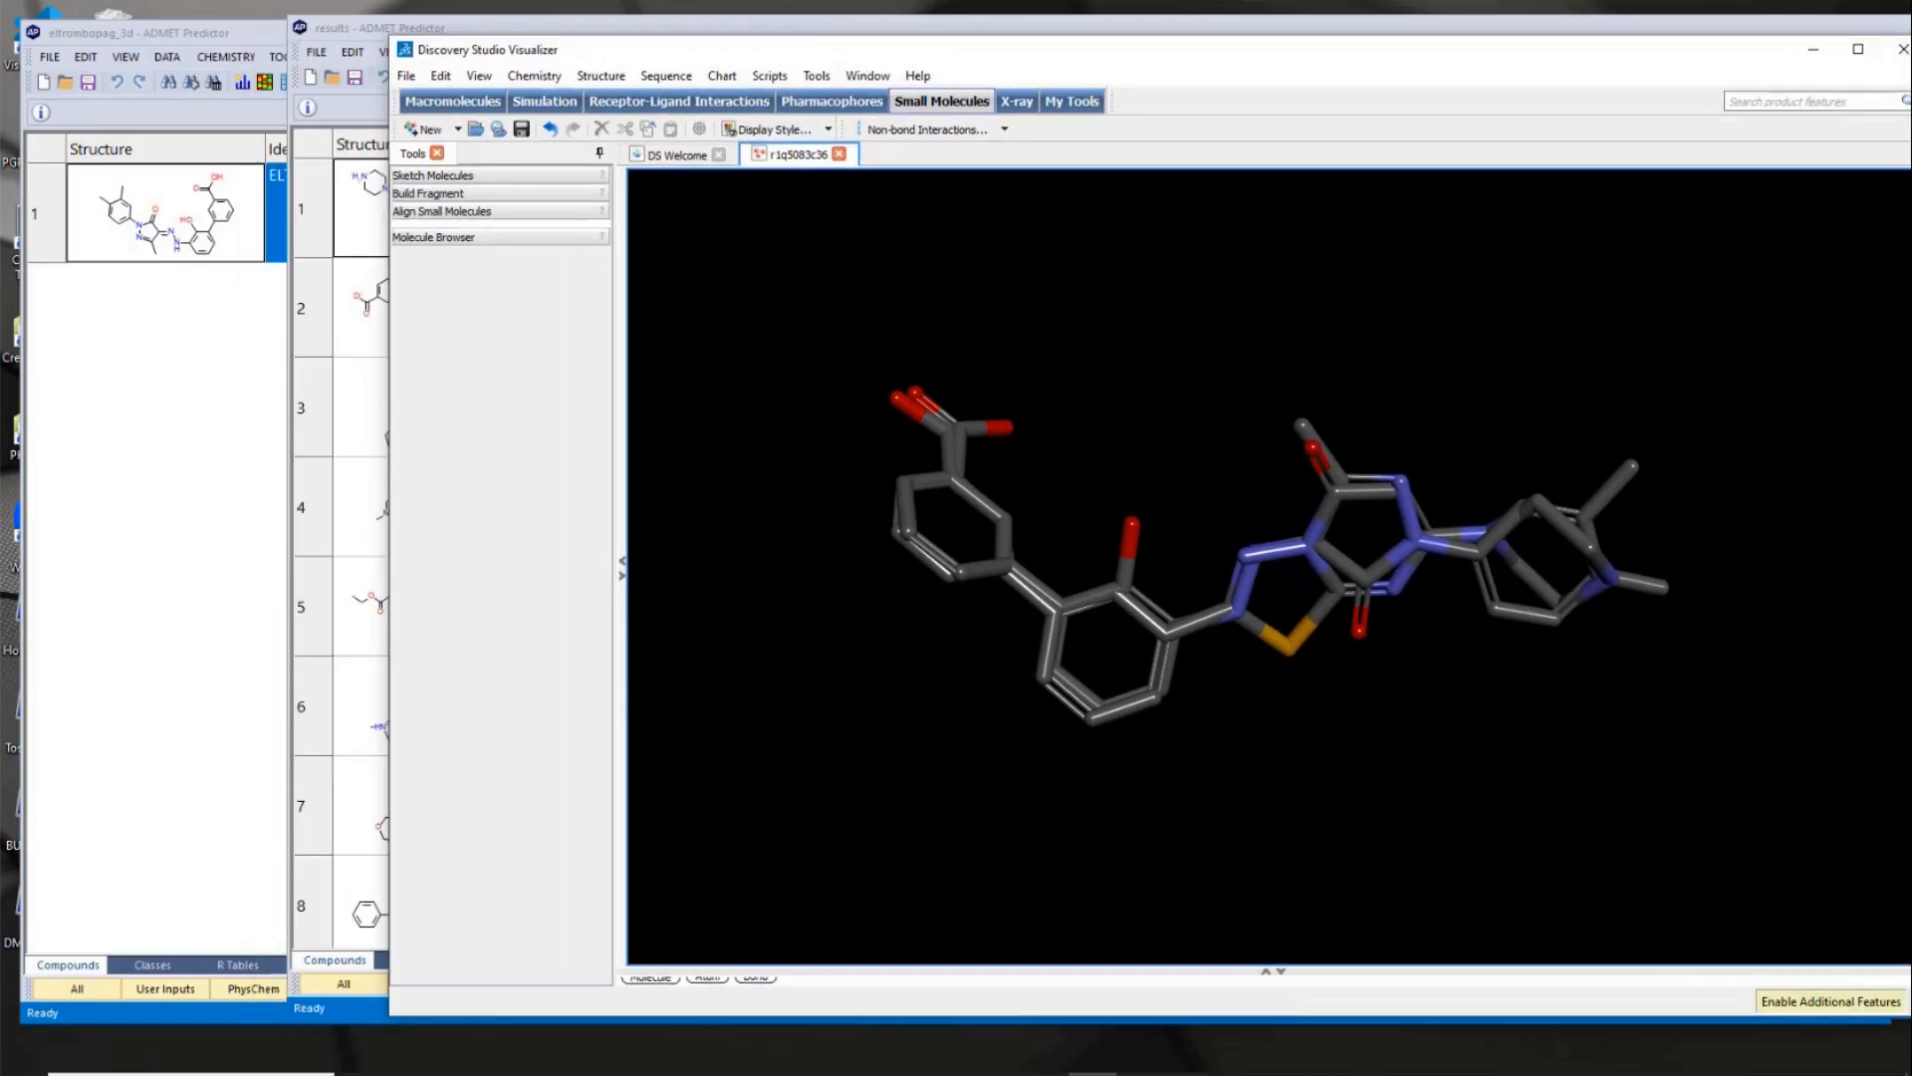
drag(618, 58, 784, 49)
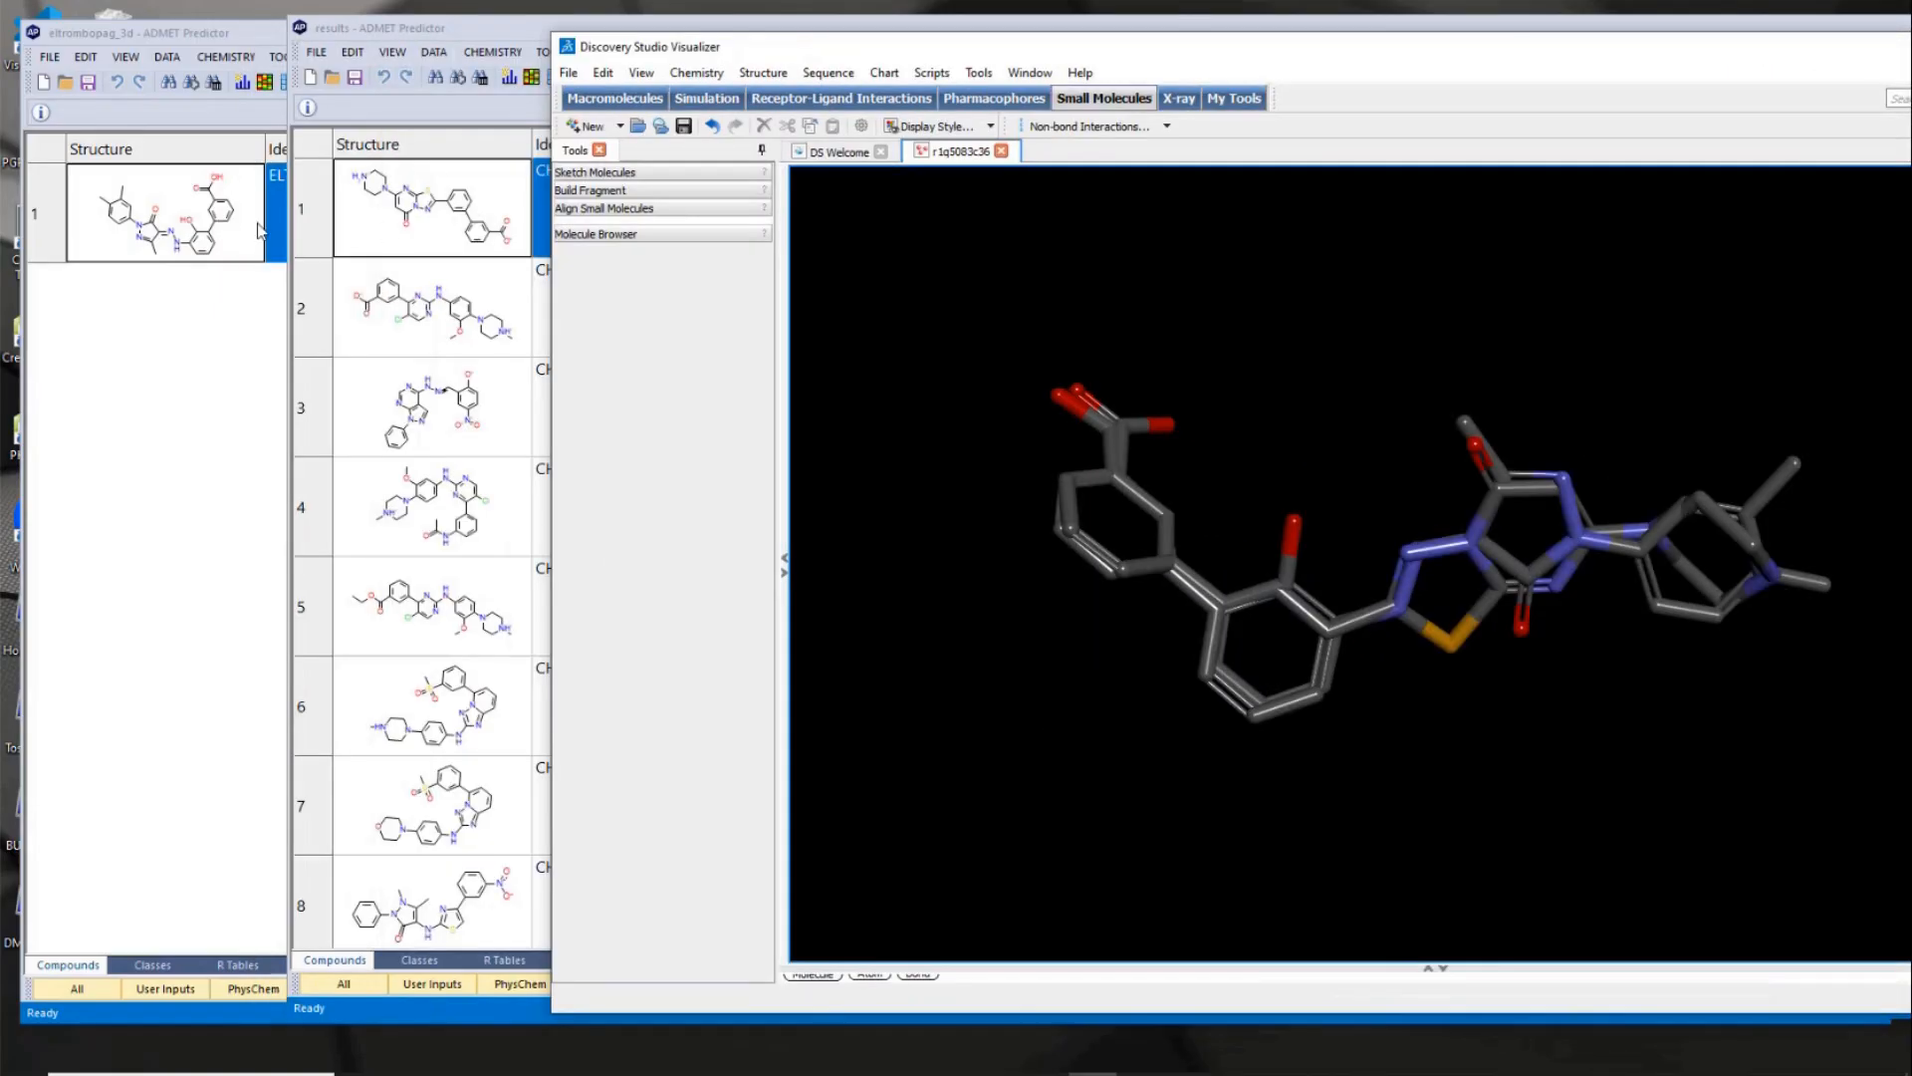
drag(1642, 62, 1240, 68)
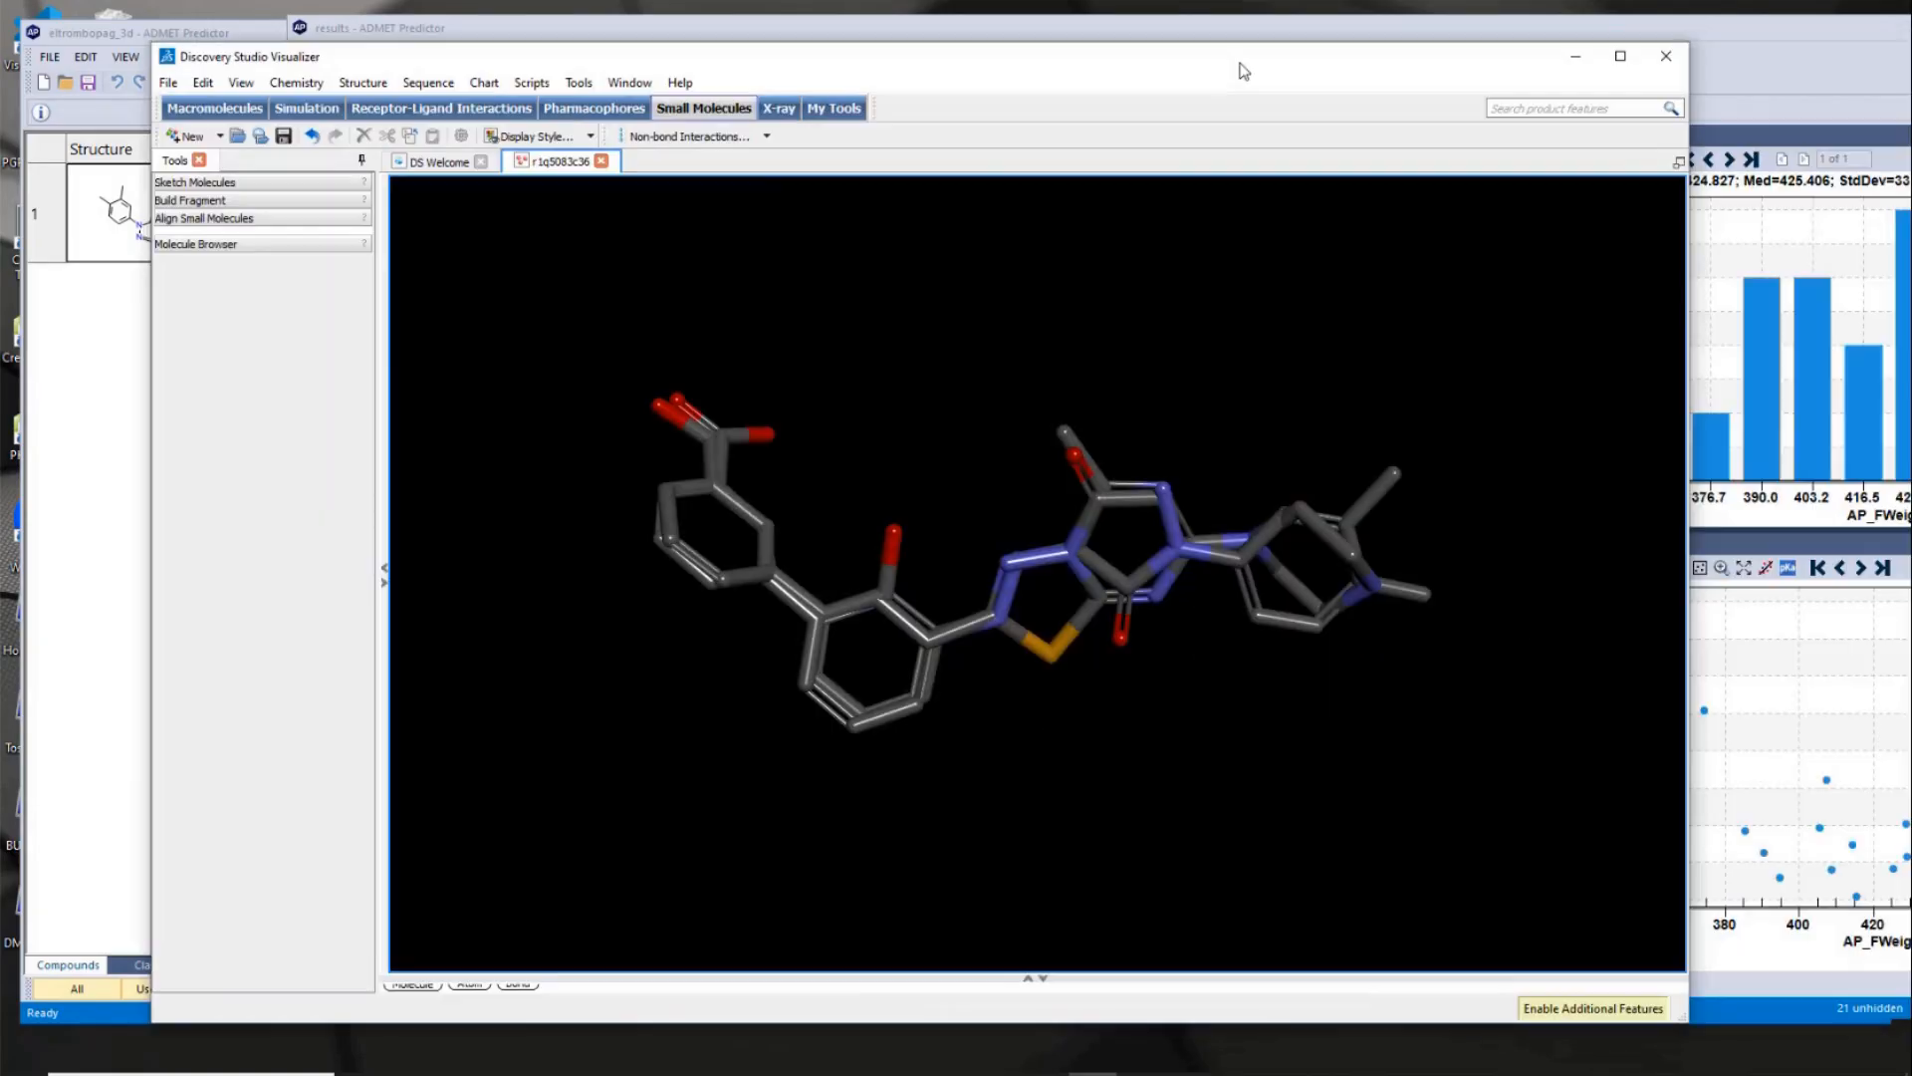
- Close the current overlay without saving and open the sixth-ranked hit's linked alignment in Discovery Studio Visualizer with both molecules shown
click(1665, 55)
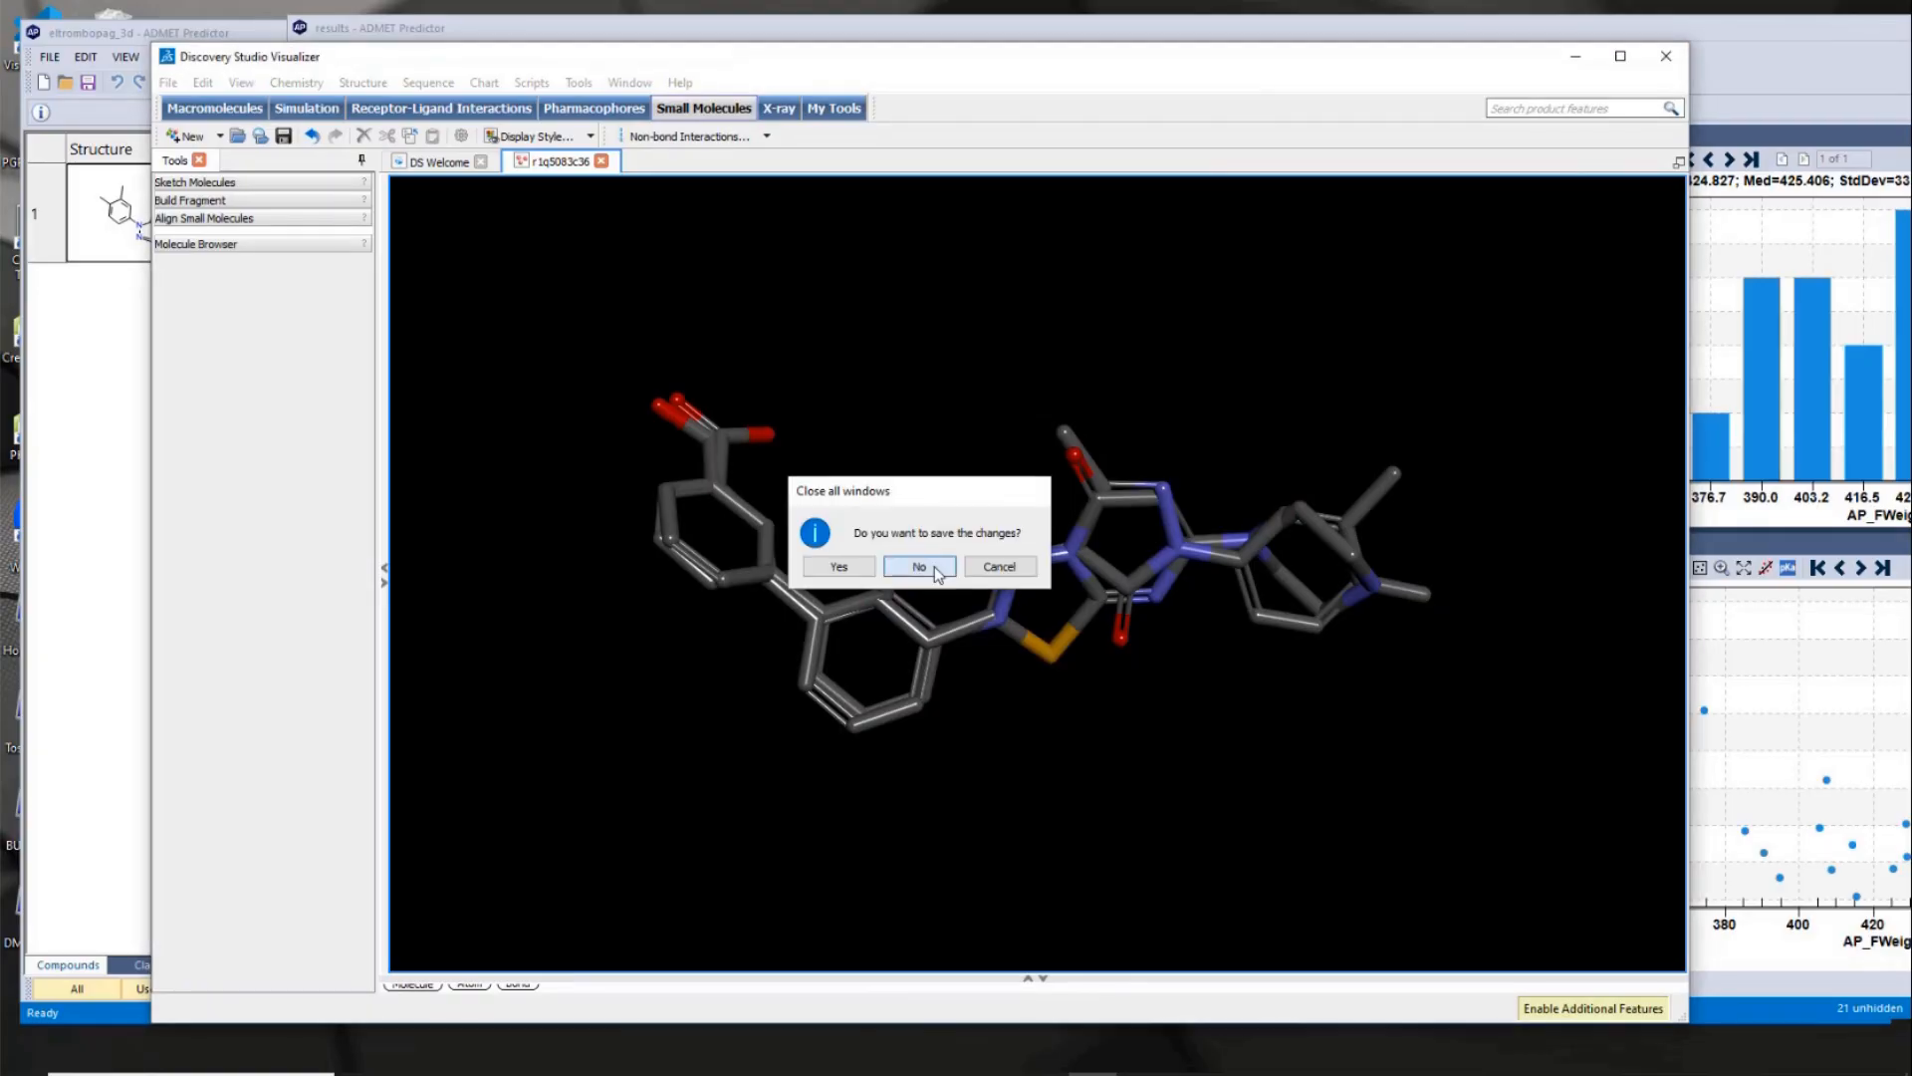
click(926, 565)
click(453, 709)
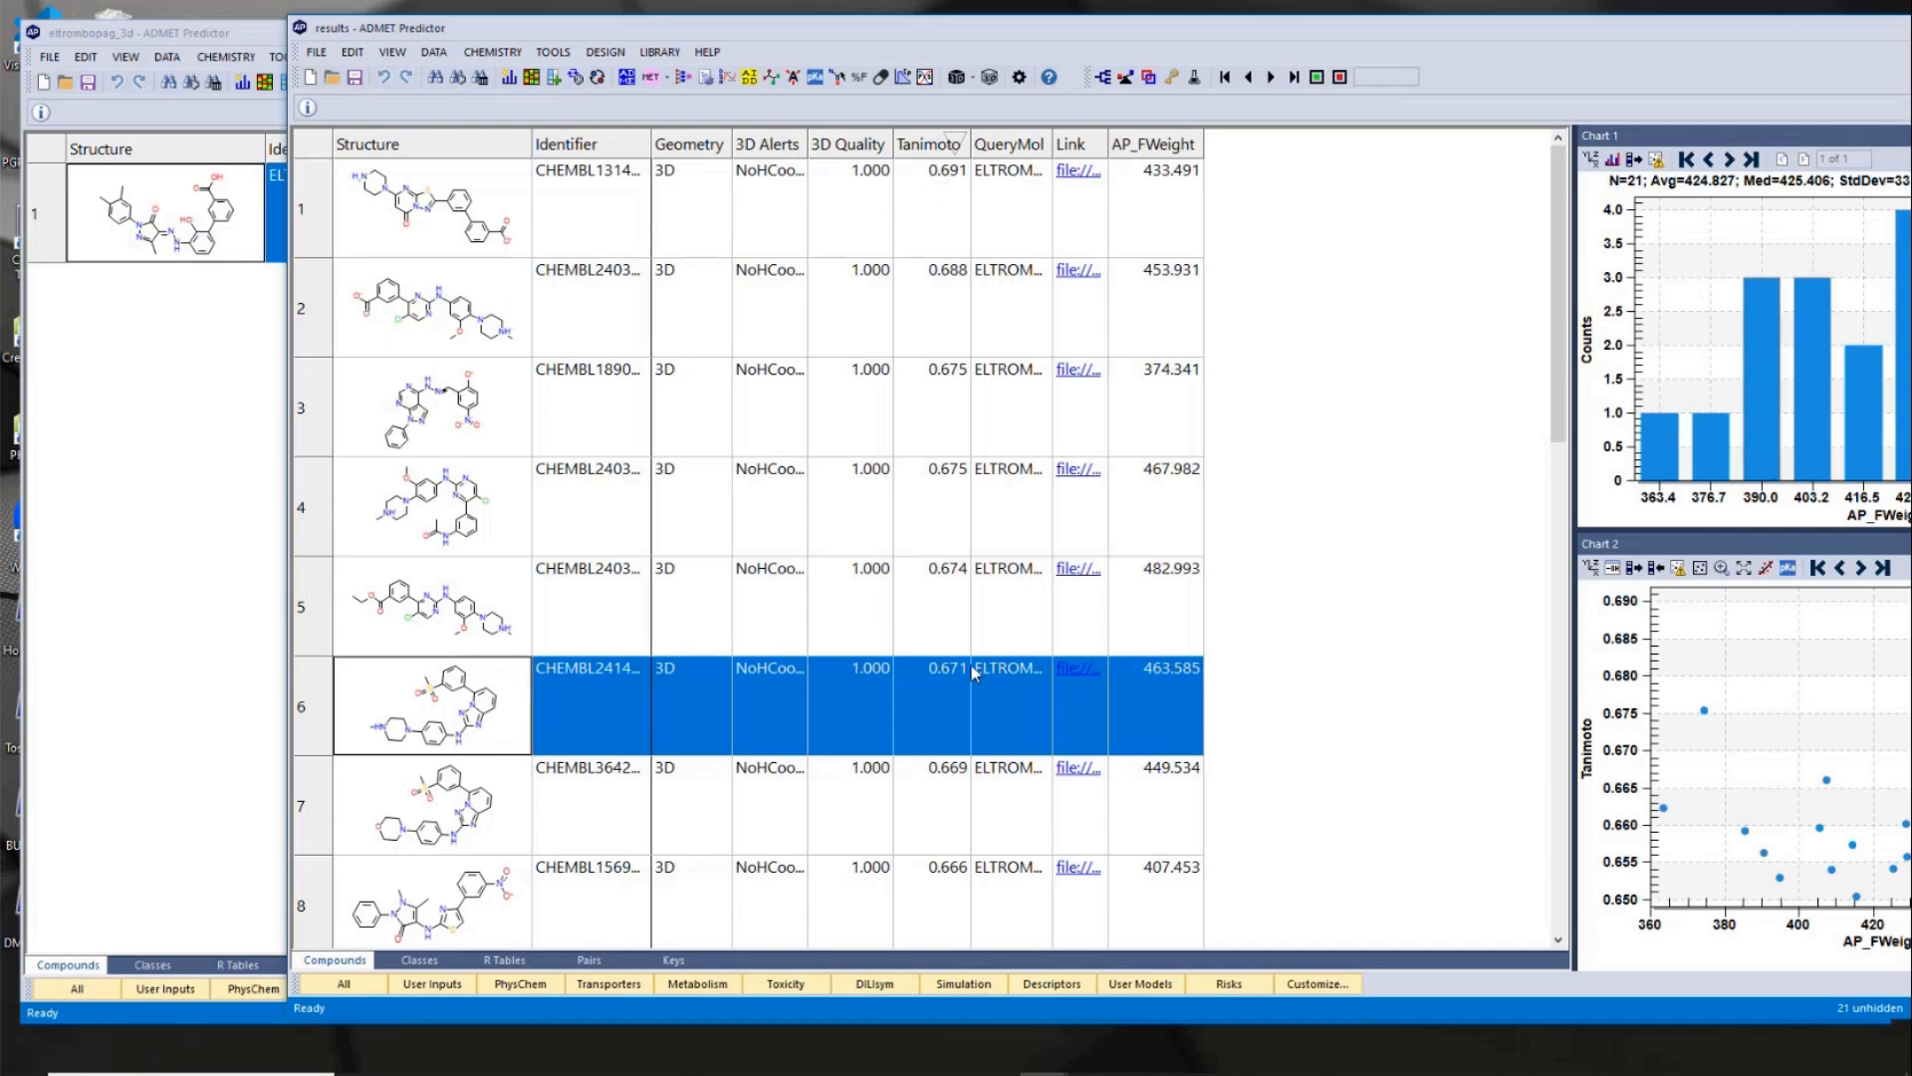
click(1080, 670)
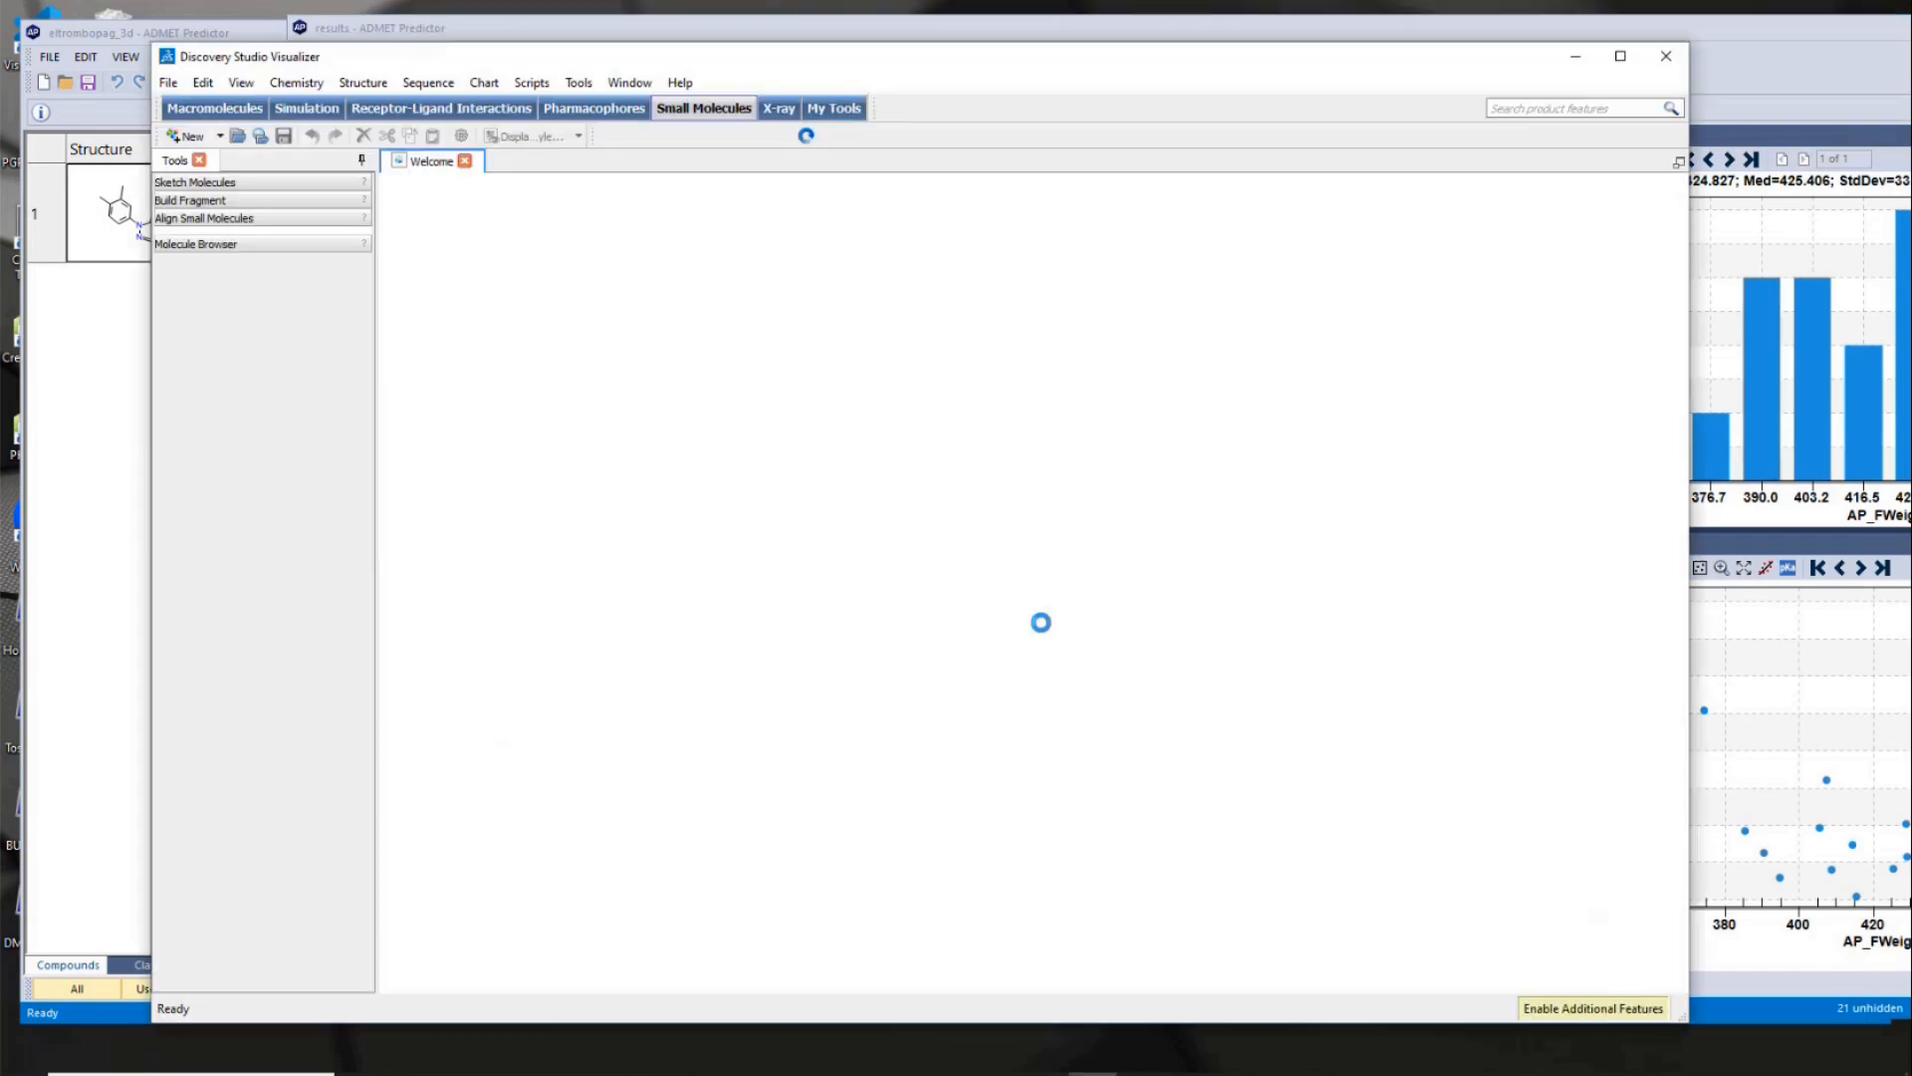
click(571, 240)
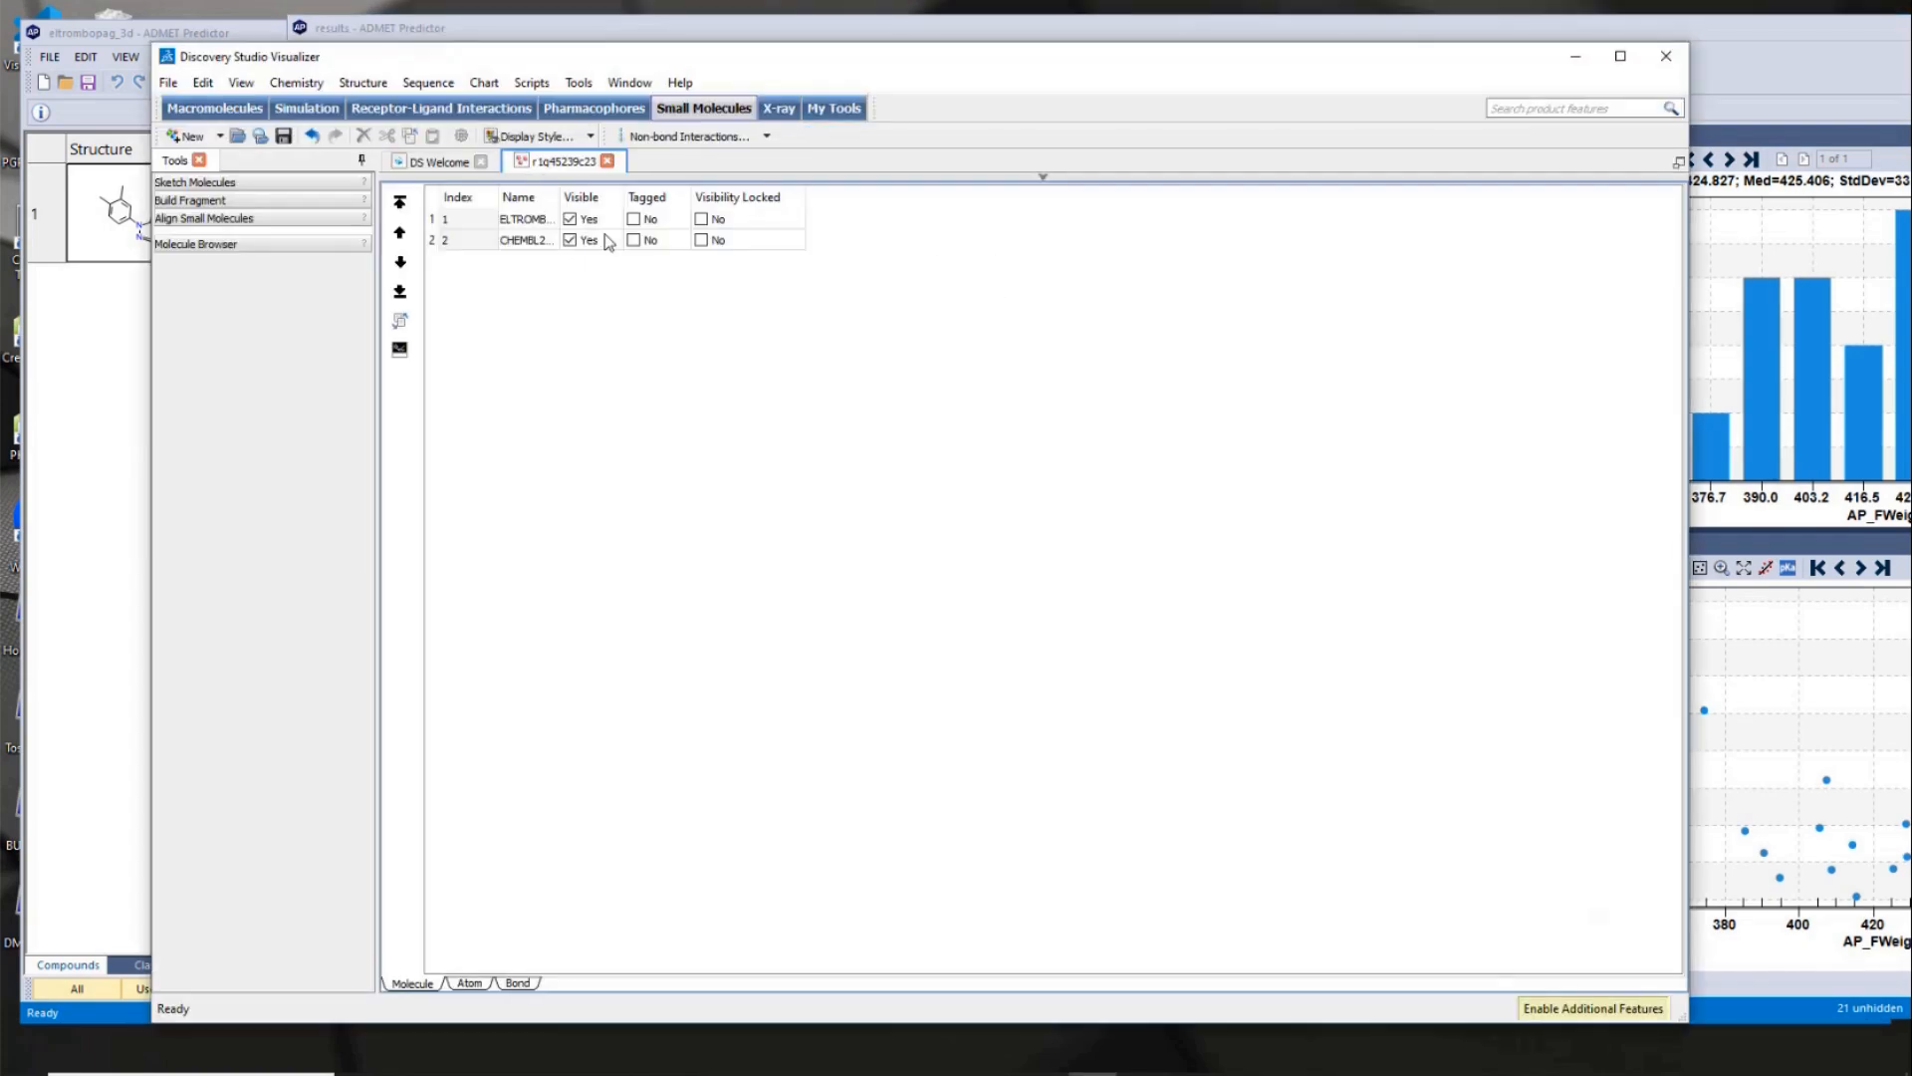
click(1043, 177)
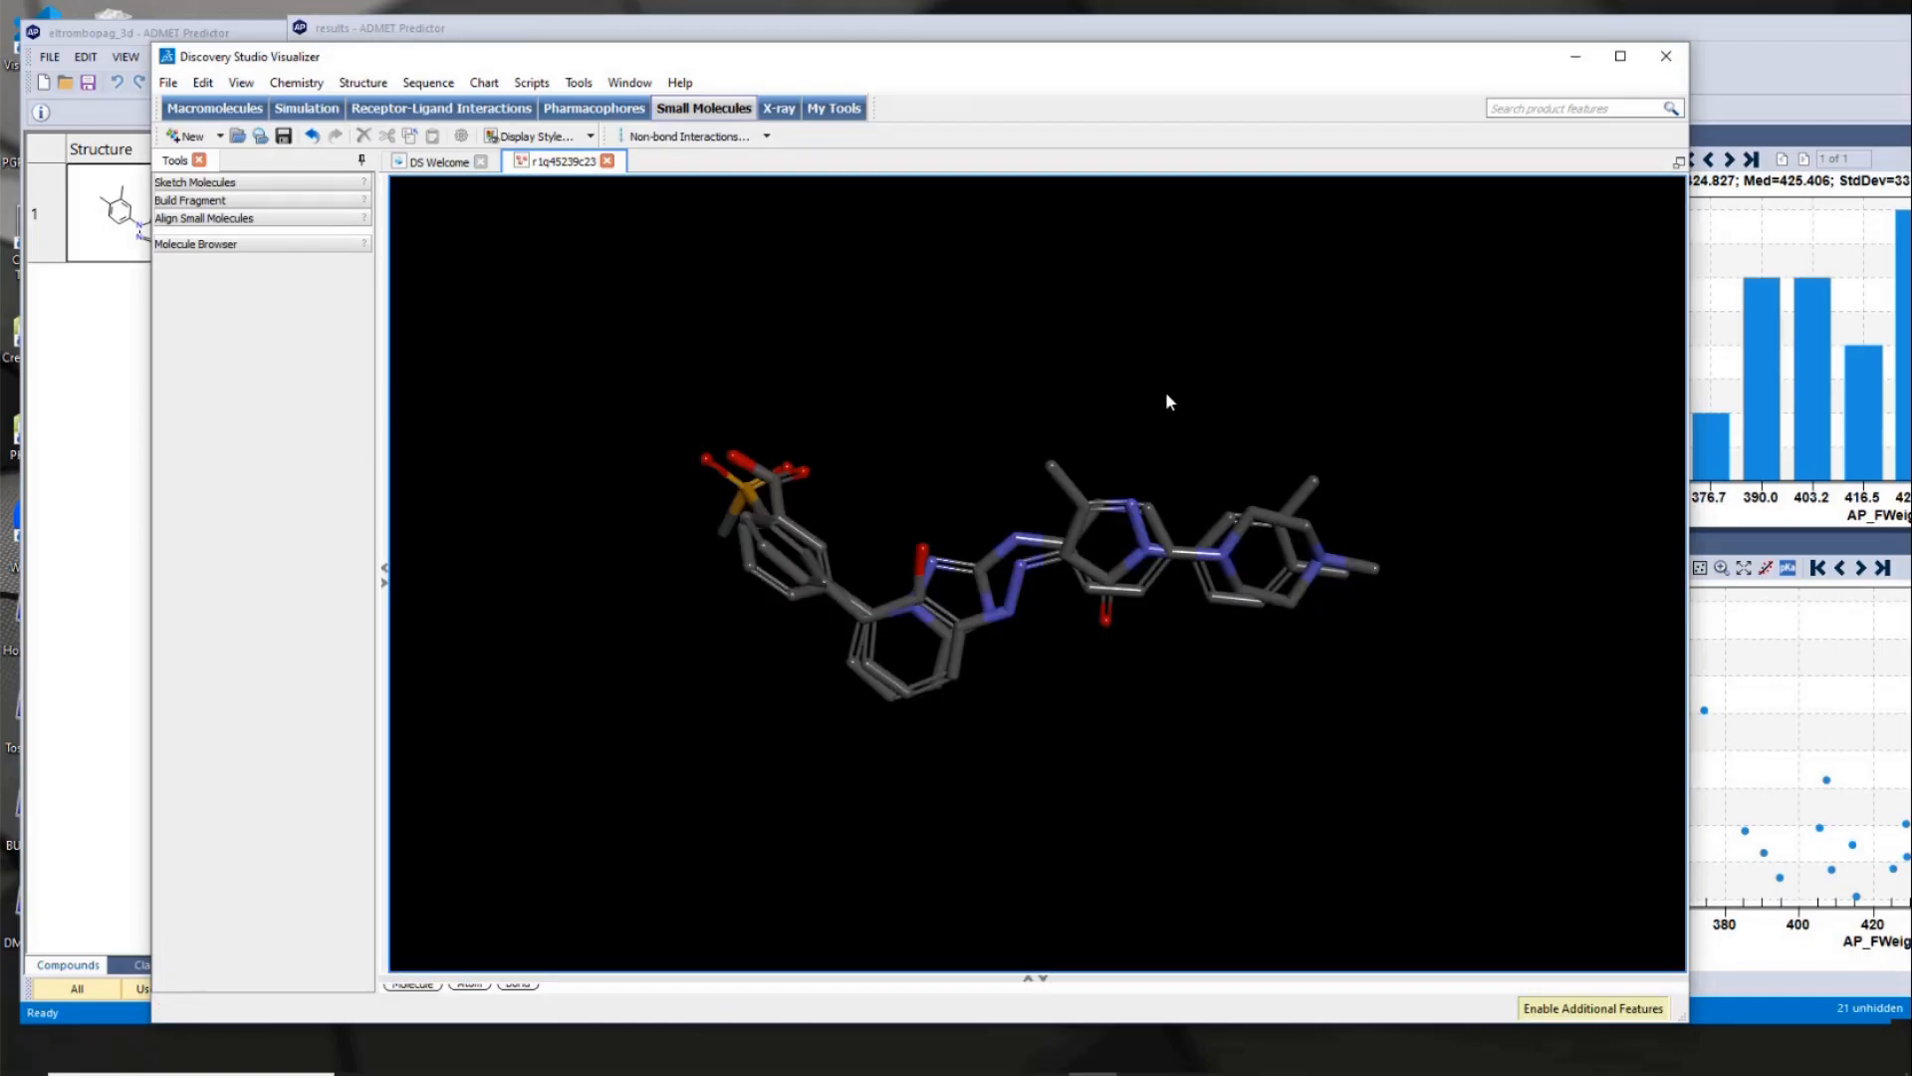
- Examine the sixth hit's overlay on eltrombopag up close from several angles, and close the visualizer without saving changes
scroll(1167, 398, up, 2)
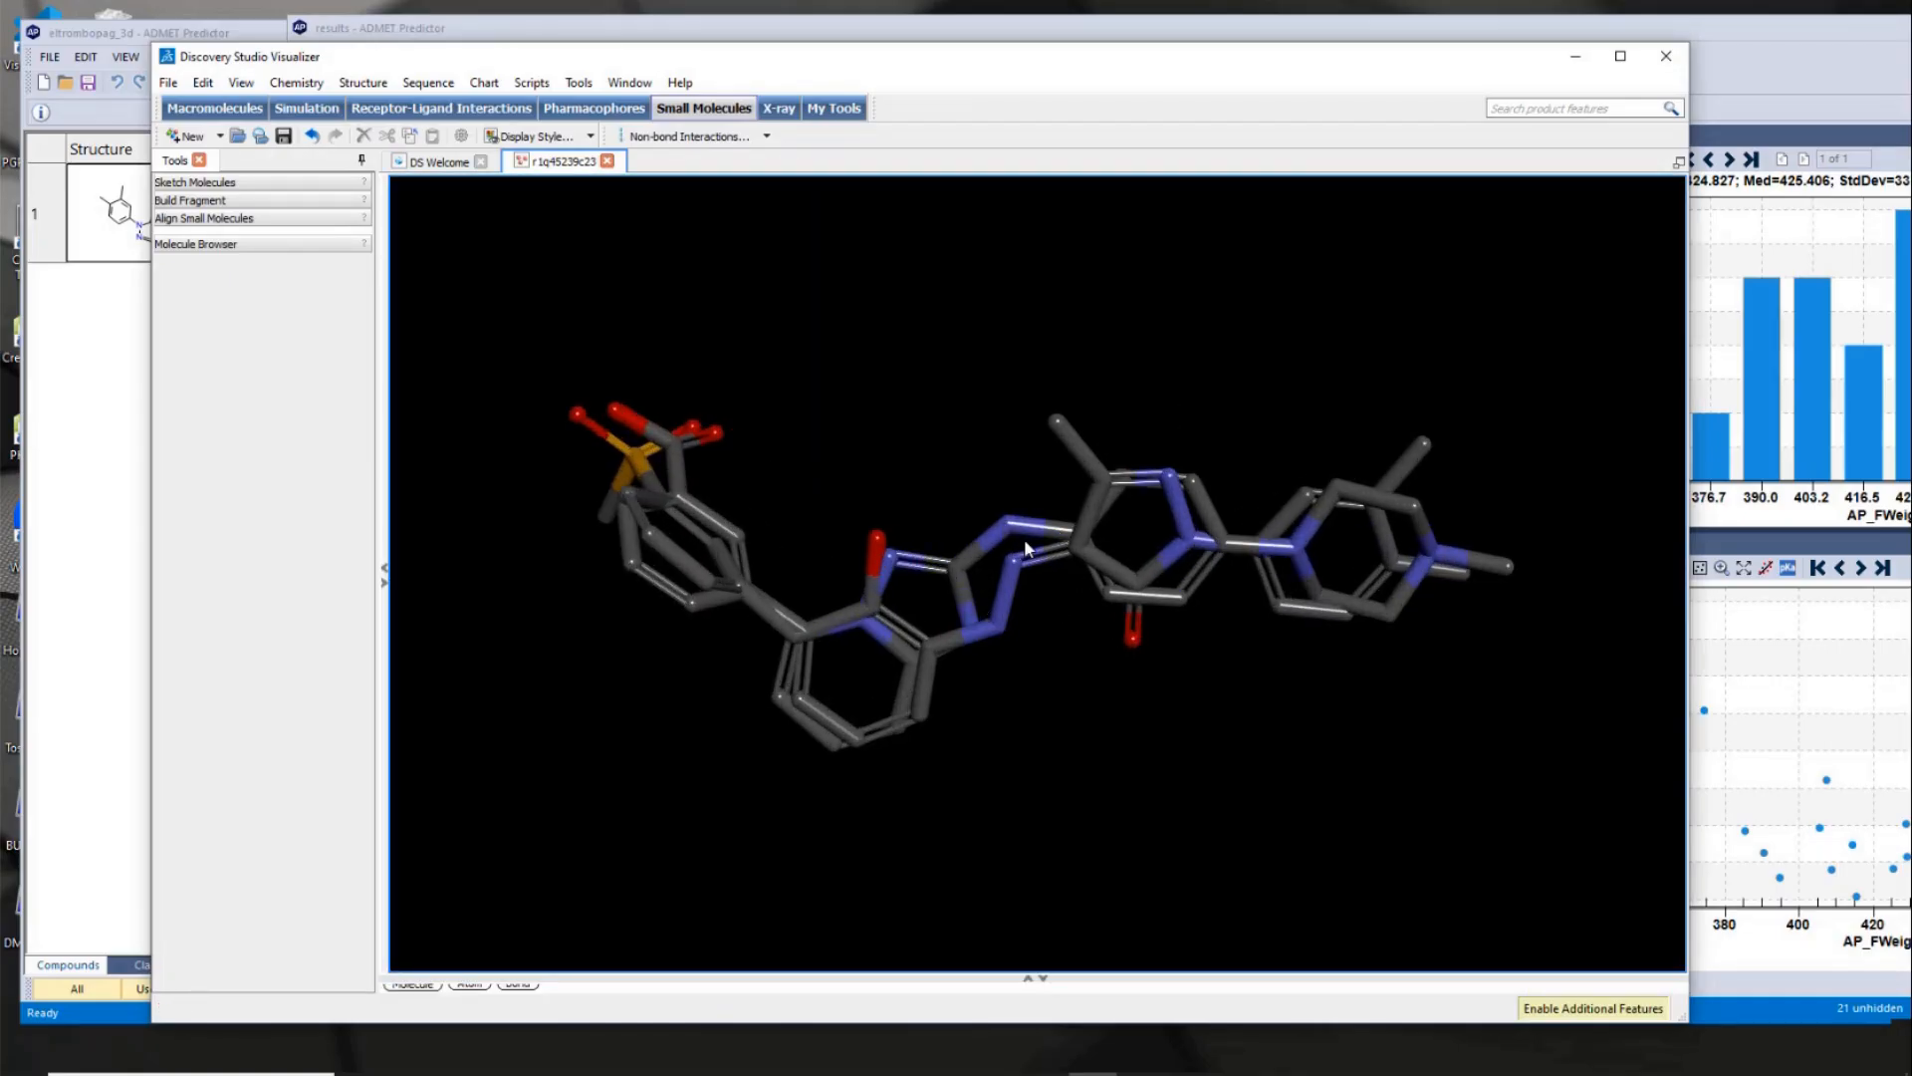
drag(893, 413, 876, 371)
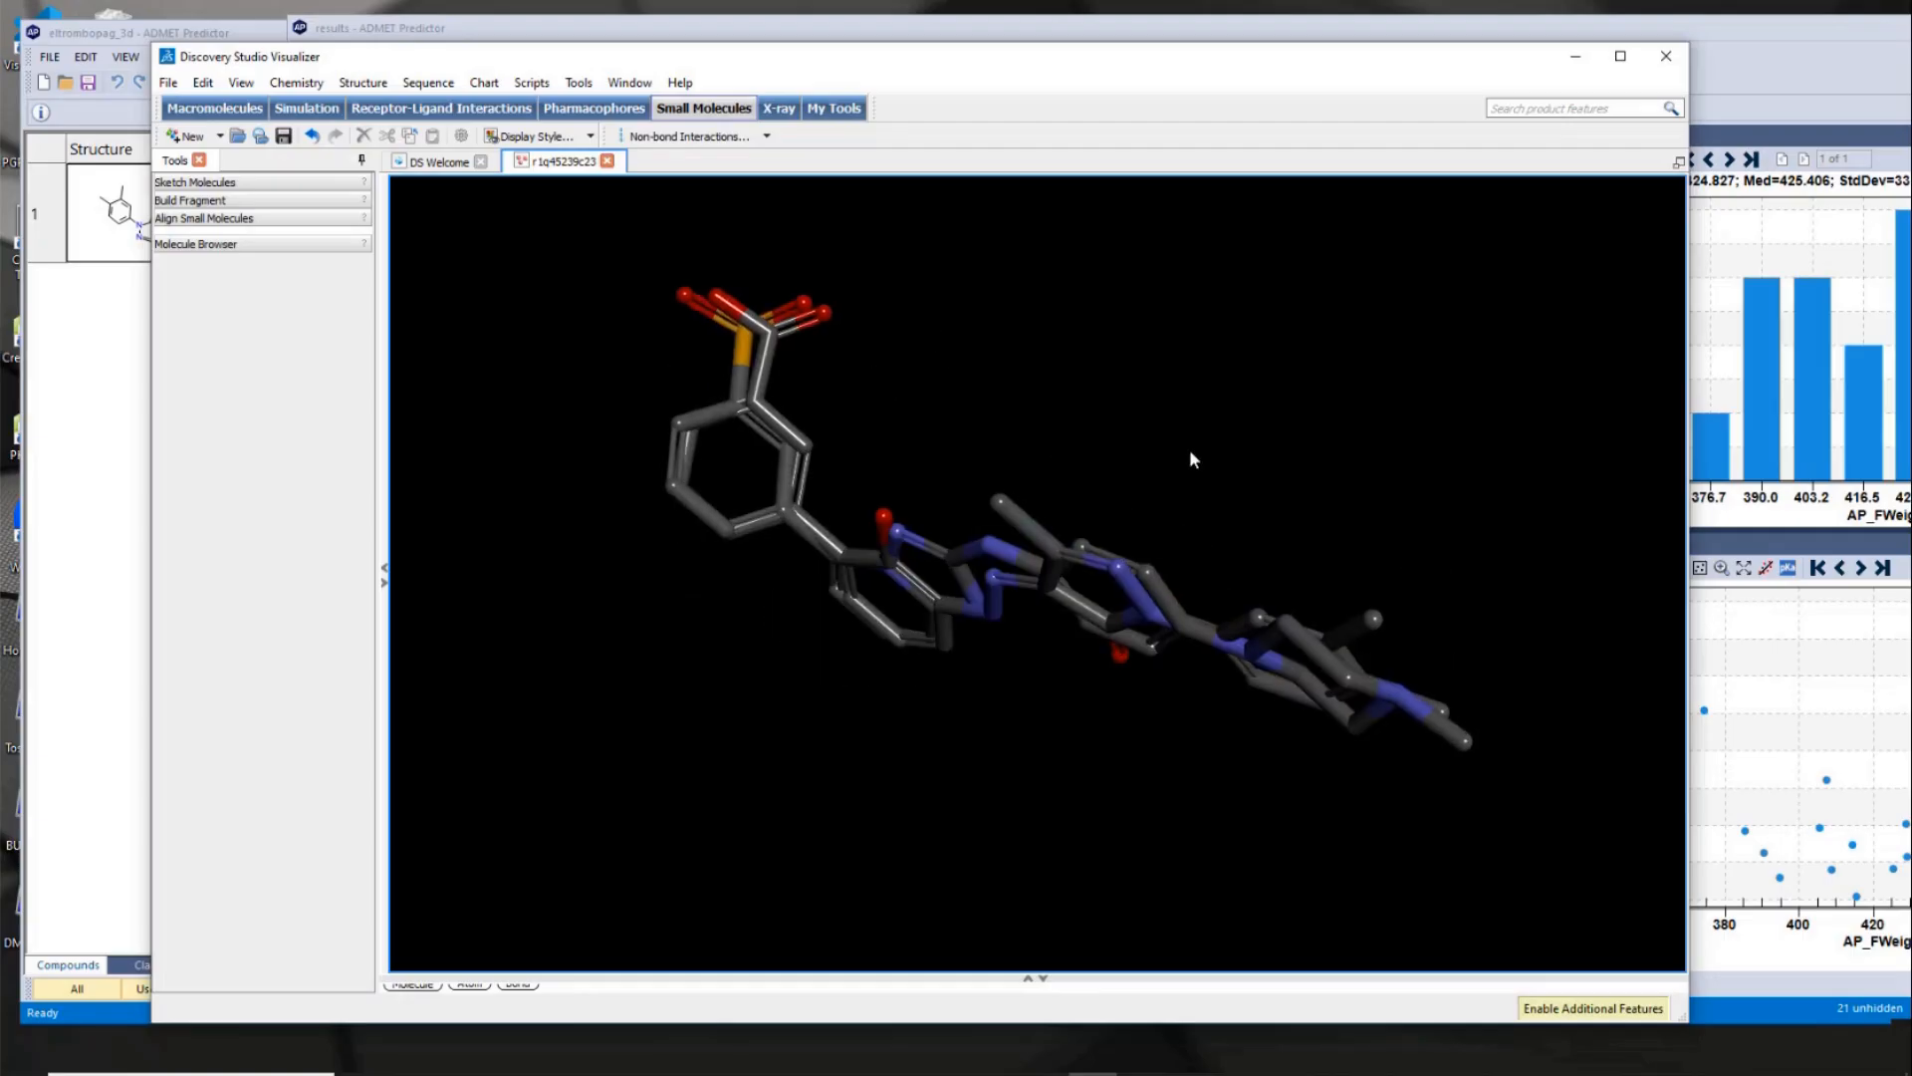
drag(1192, 458, 1296, 345)
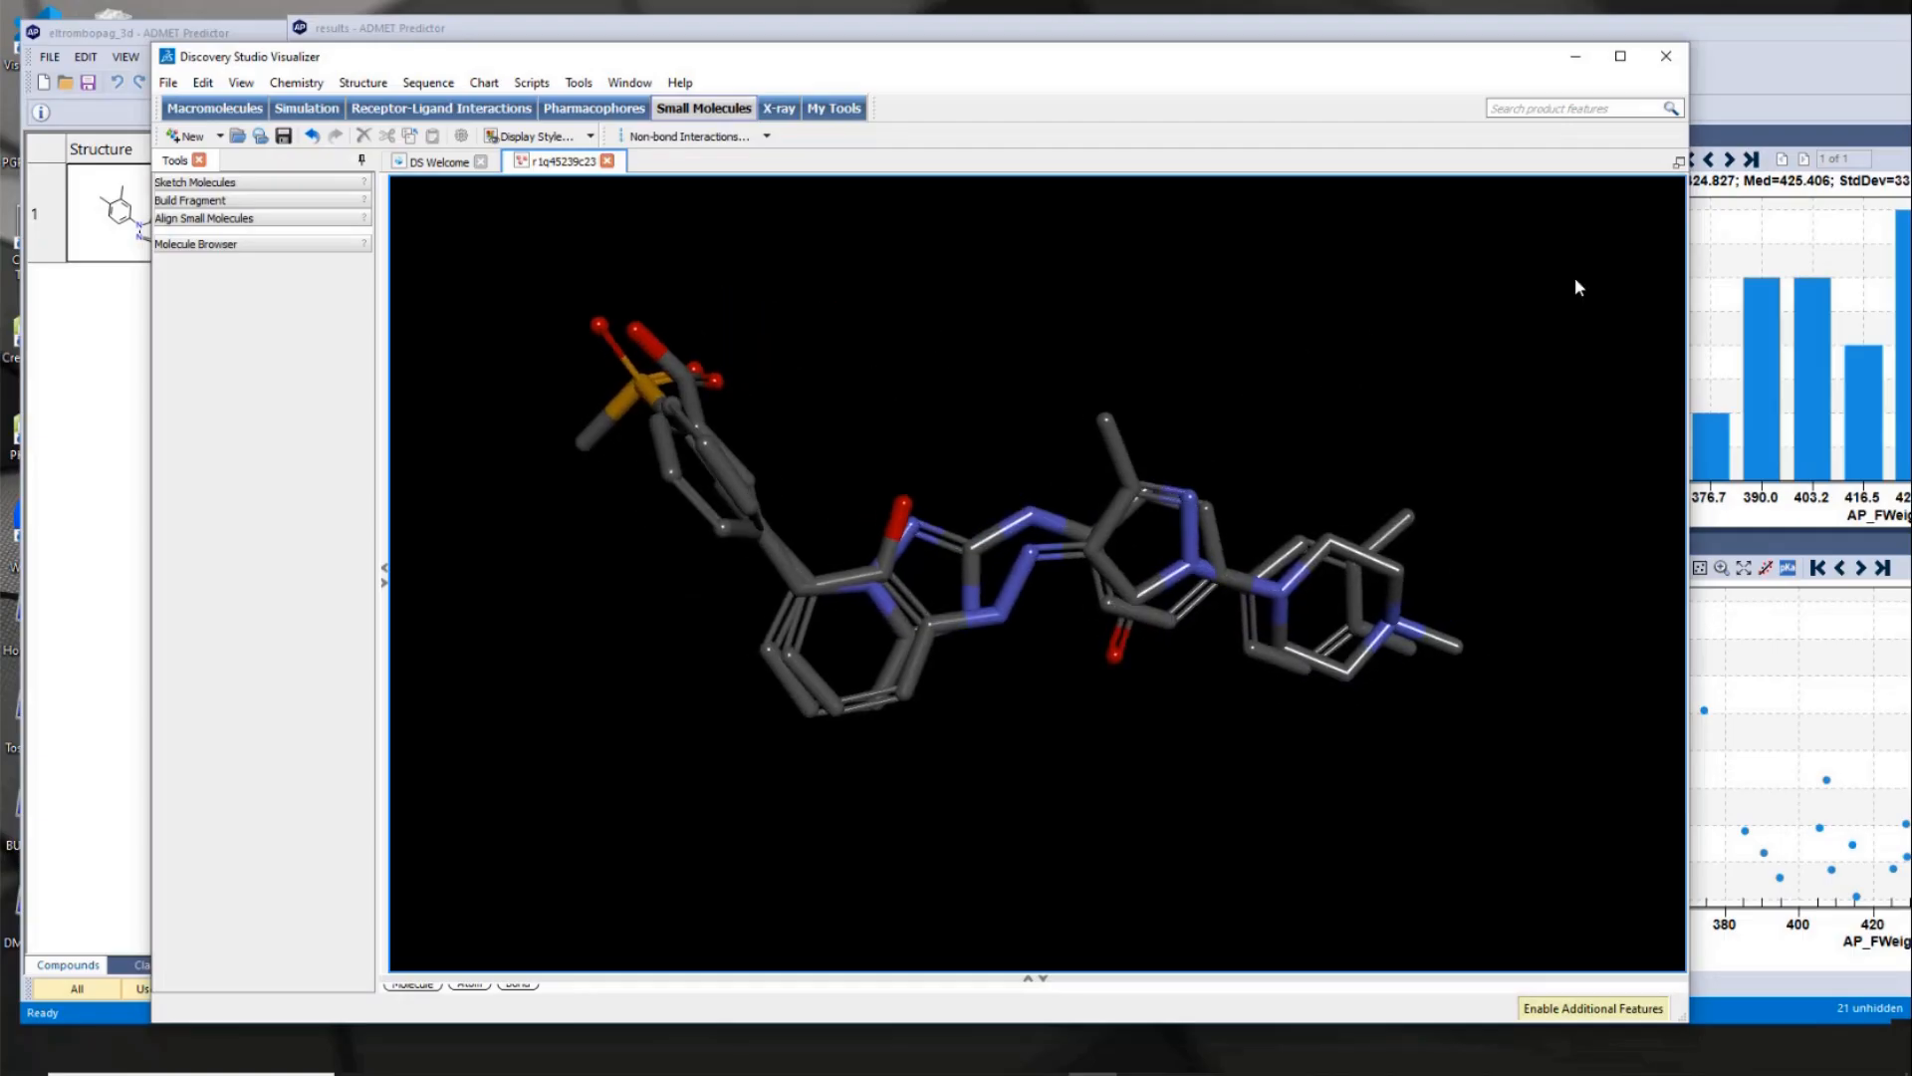
click(1666, 55)
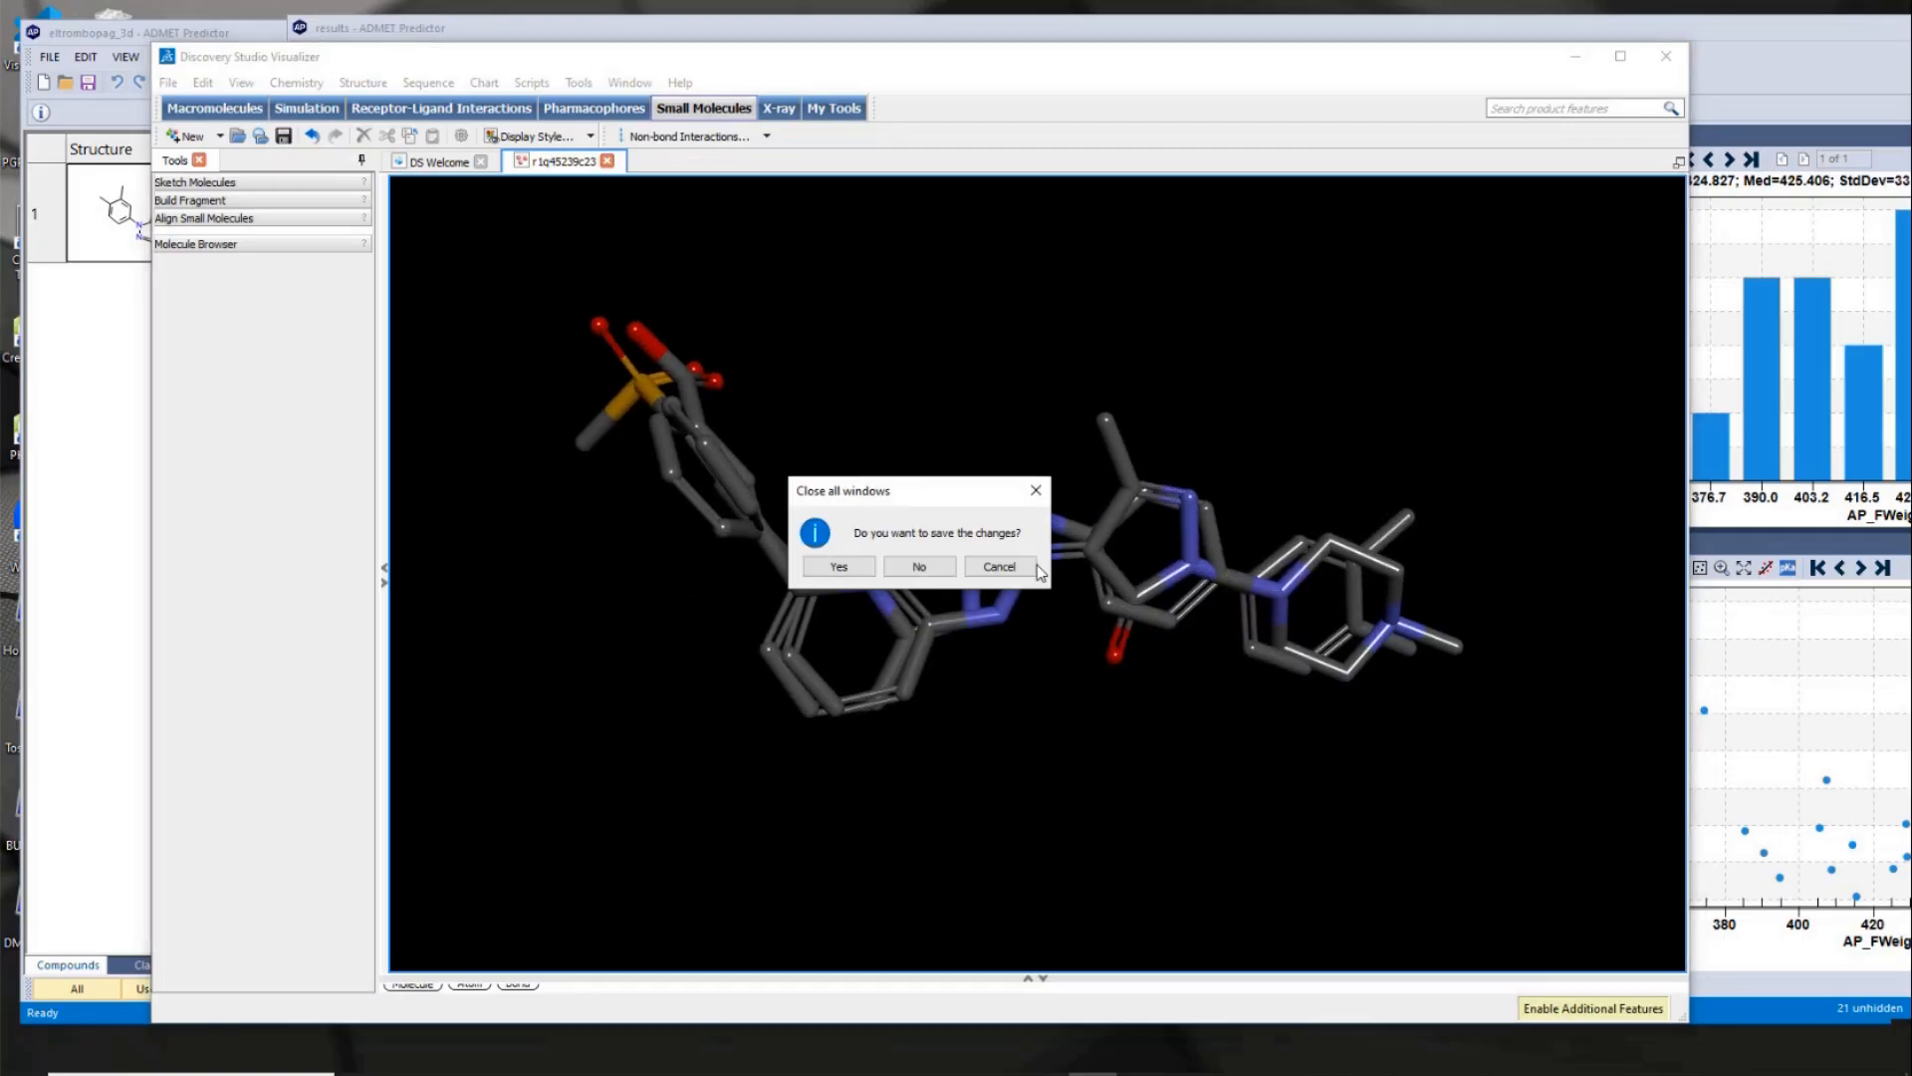
click(922, 566)
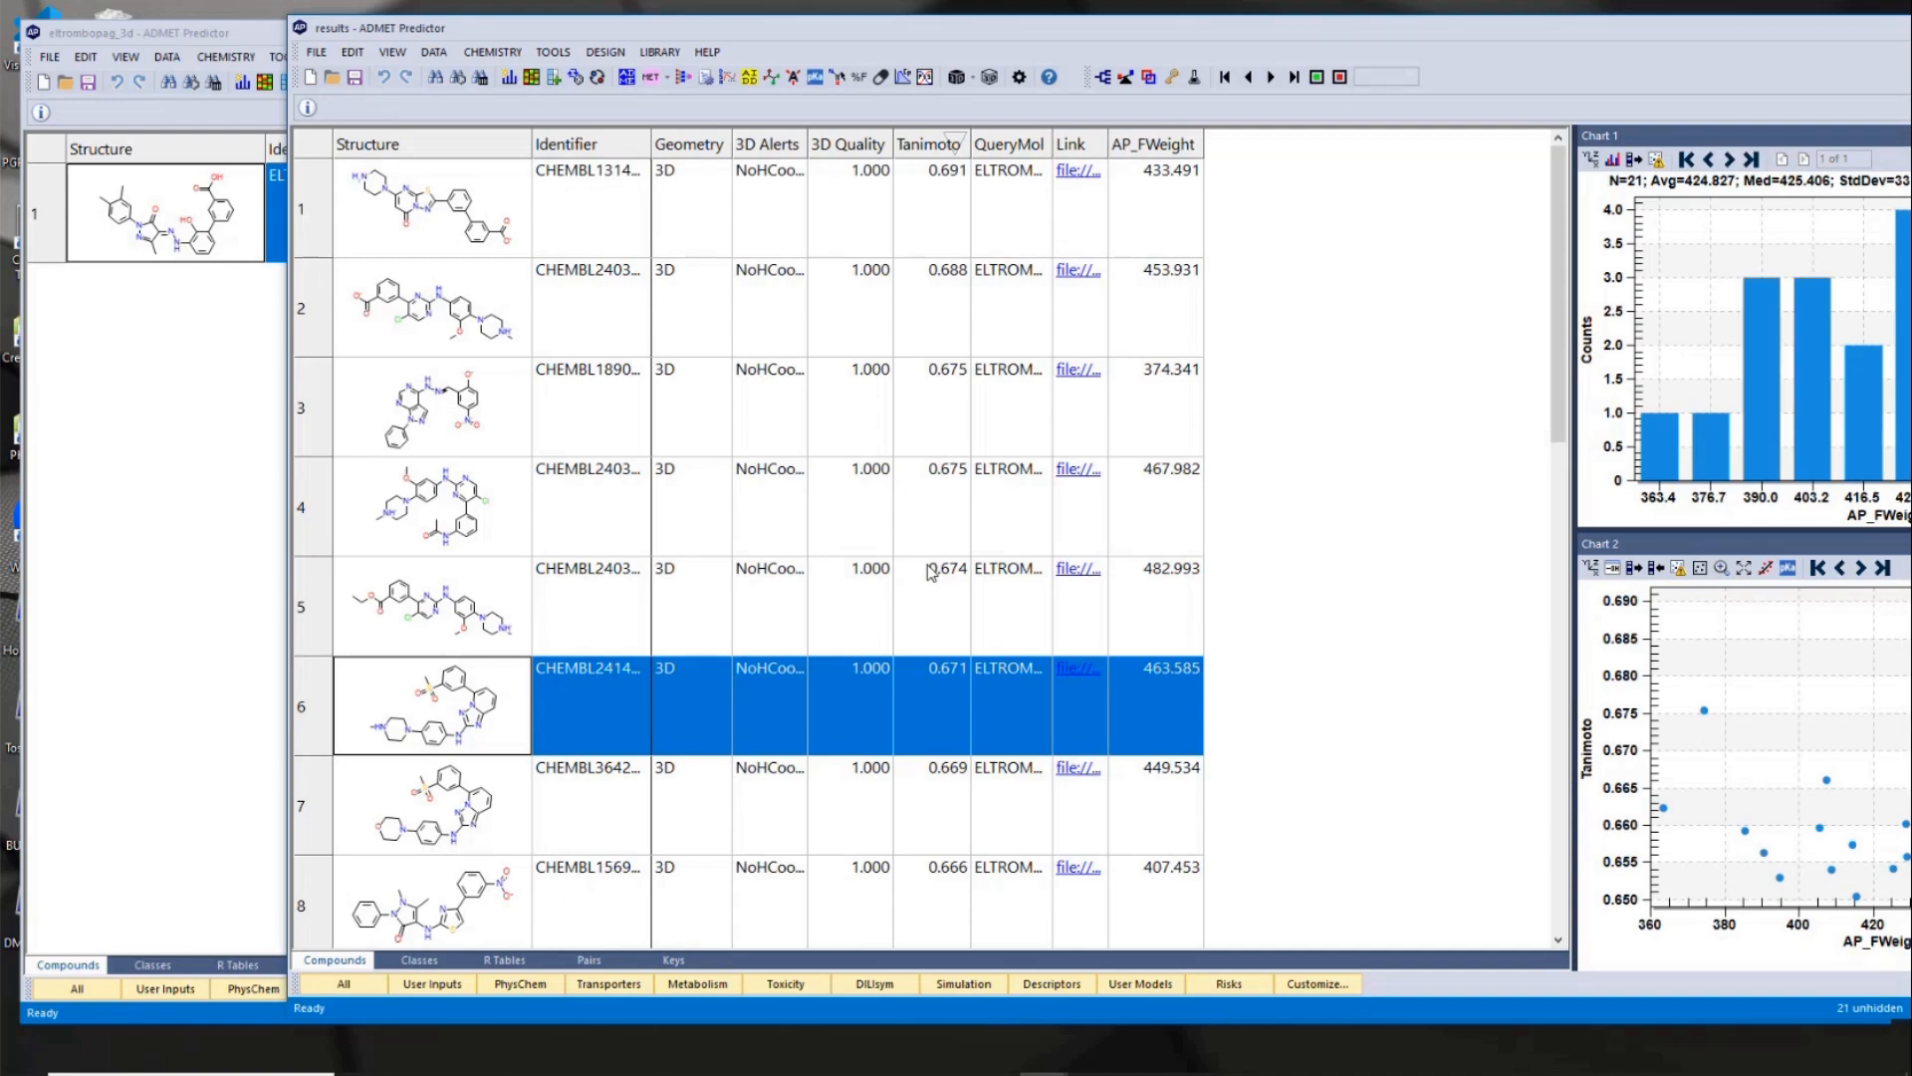